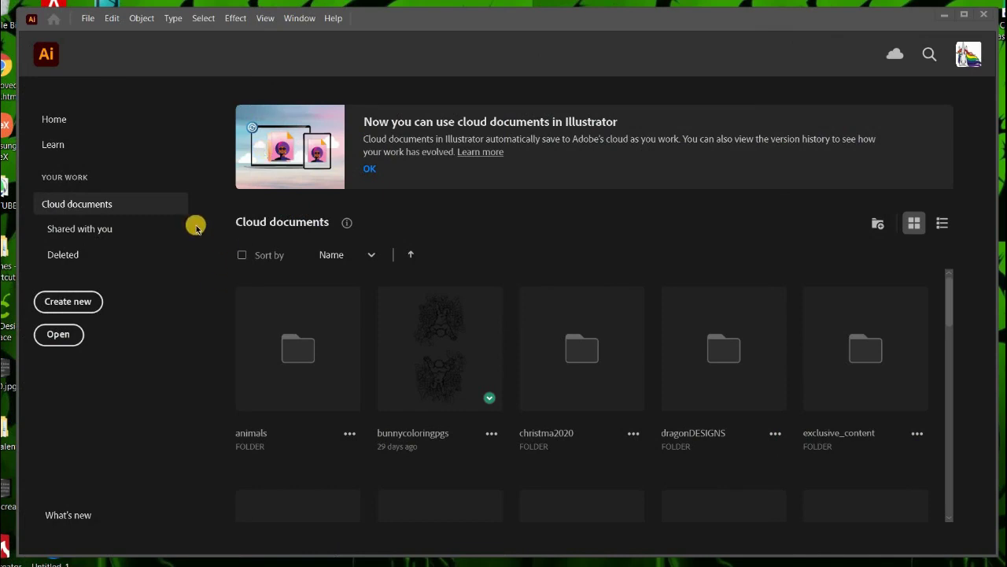
# Start a new document using the 19 x 19 in Print preset (CMYK, 300 ppi)
pyautogui.click(90, 307)
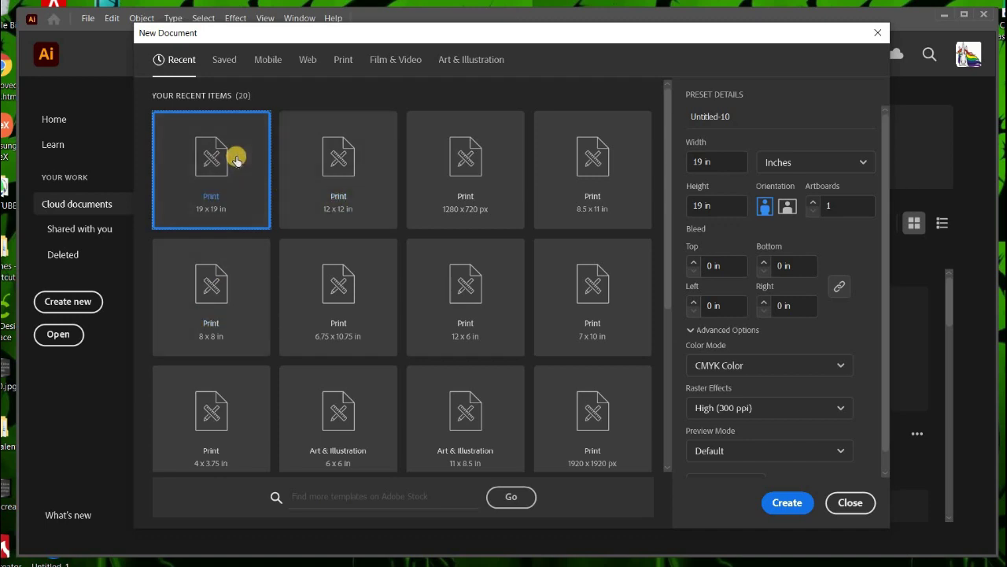
pyautogui.click(236, 184)
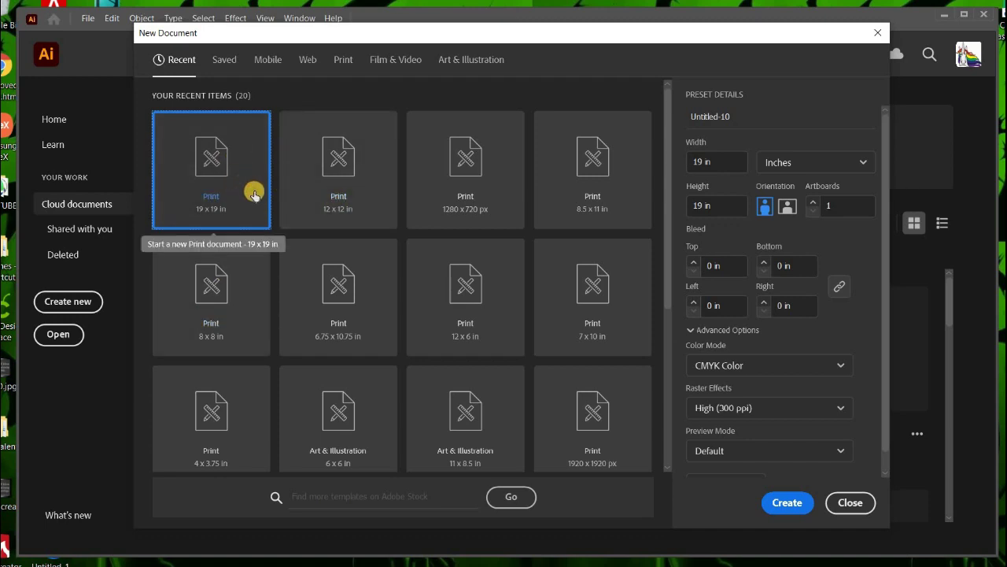
# Create the 19 x 19 in document and draw one vertical and one horizontal line across it
pyautogui.click(787, 503)
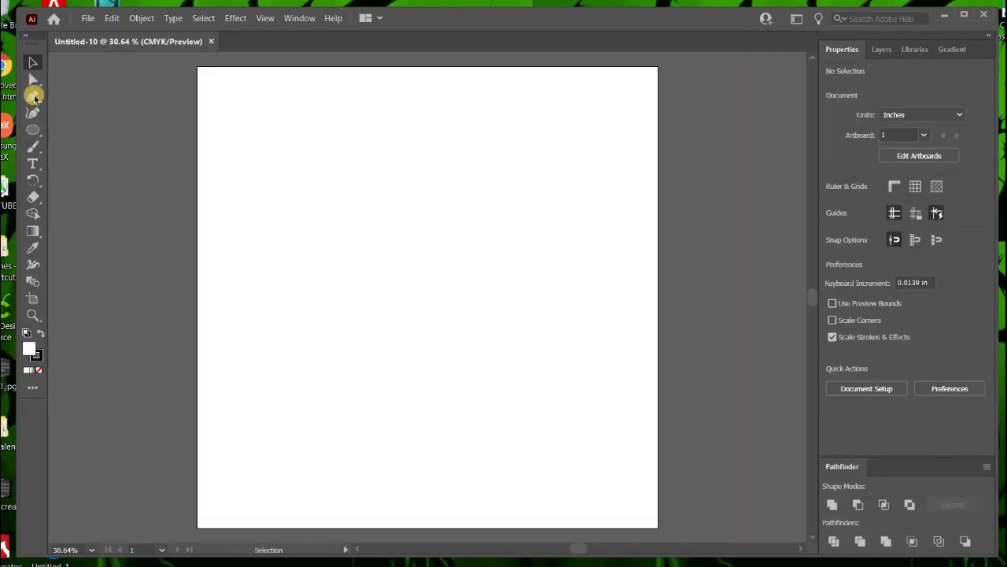
pyautogui.moveTo(34, 128); pyautogui.dragTo(117, 200)
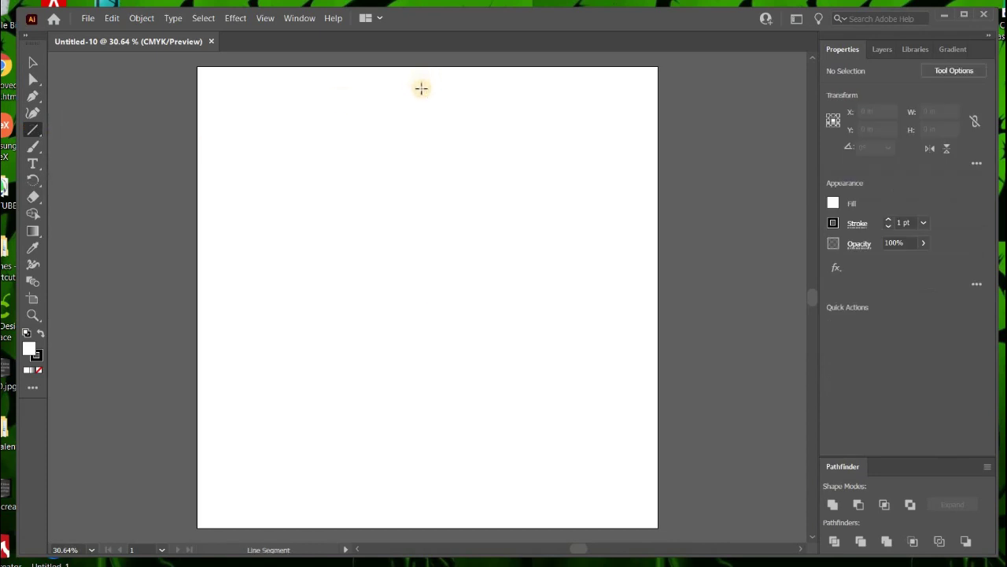
pyautogui.moveTo(418, 68); pyautogui.dragTo(418, 383)
pyautogui.scroll(3, 515, 307)
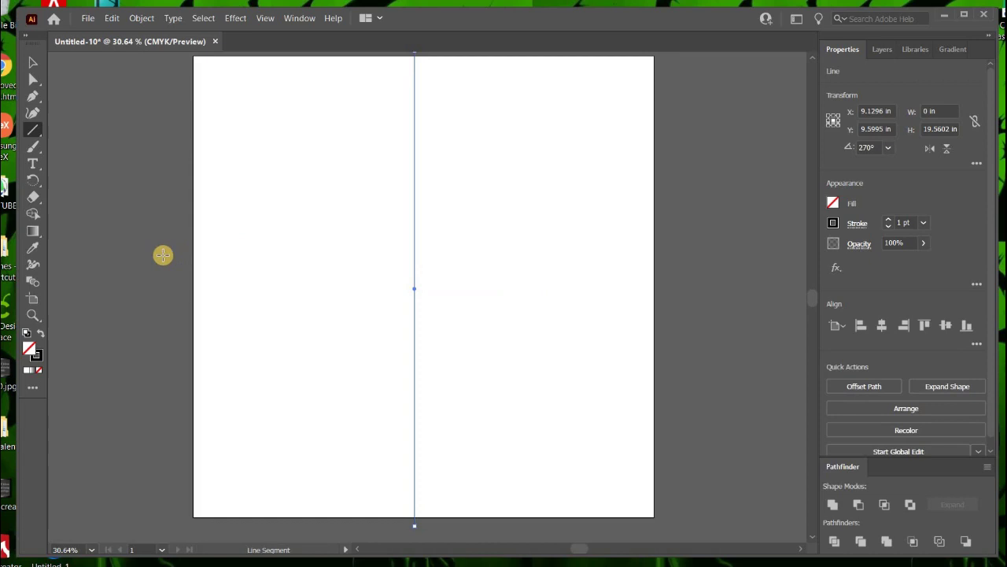
pyautogui.moveTo(162, 261); pyautogui.dragTo(722, 262)
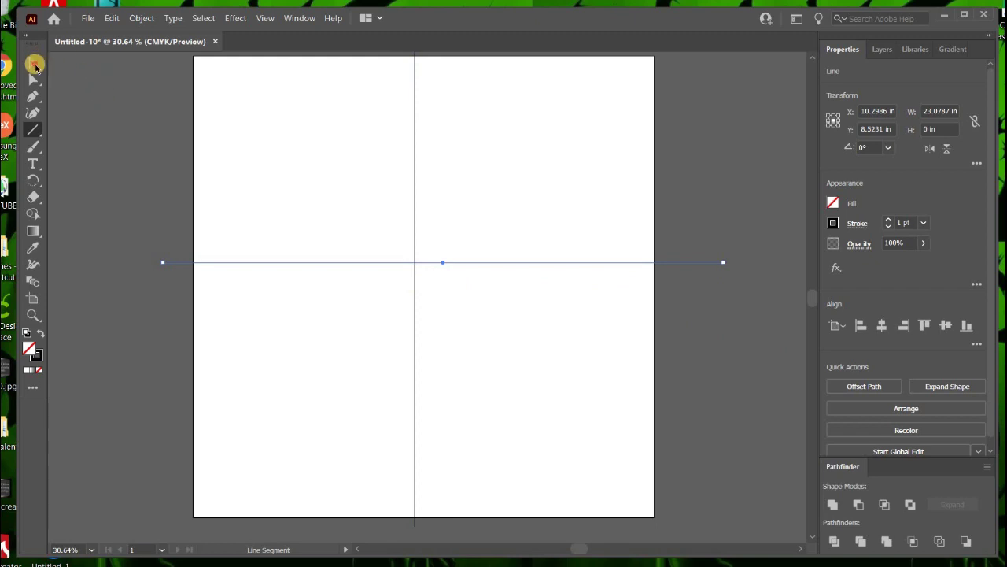
# Align both lines to the artboard's horizontal and vertical centre
pyautogui.click(35, 64)
pyautogui.moveTo(225, 126); pyautogui.dragTo(632, 355)
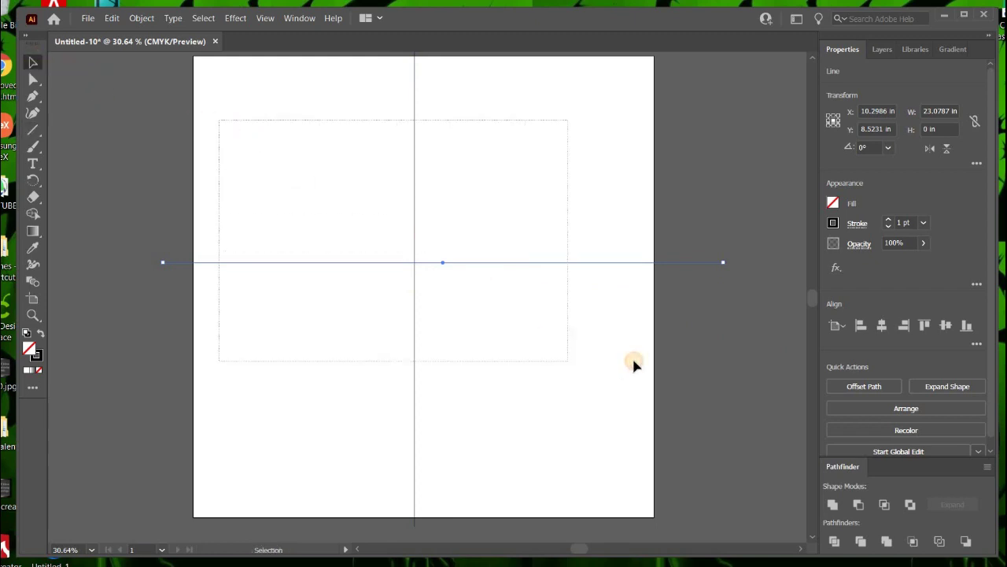
pyautogui.click(840, 329)
pyautogui.click(857, 373)
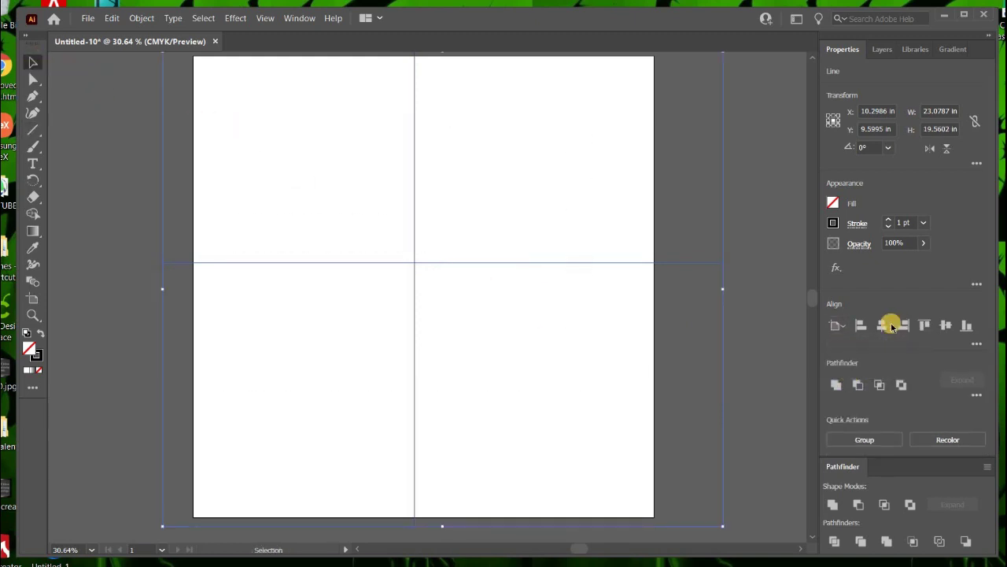
pyautogui.click(882, 325)
pyautogui.click(946, 325)
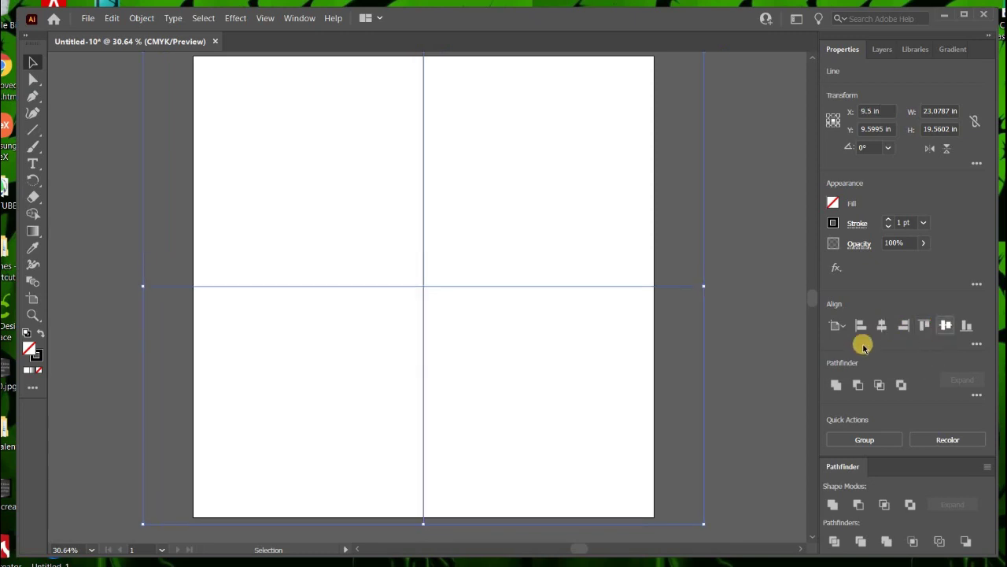
pyautogui.click(602, 188)
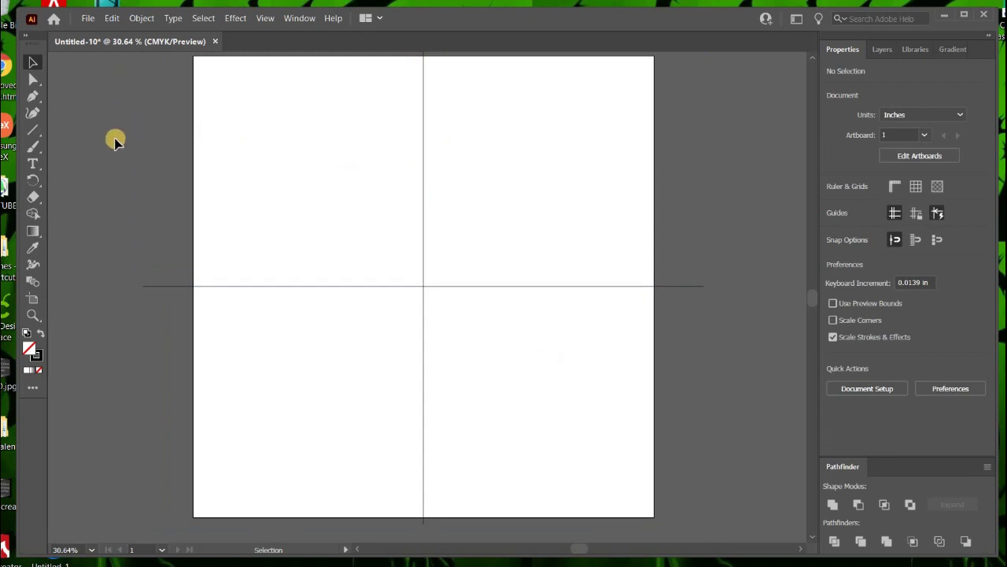
# Target Layer 1 with both lines selected and open Effect > Distort & Transform > Transform
pyautogui.moveTo(195, 93); pyautogui.dragTo(591, 338)
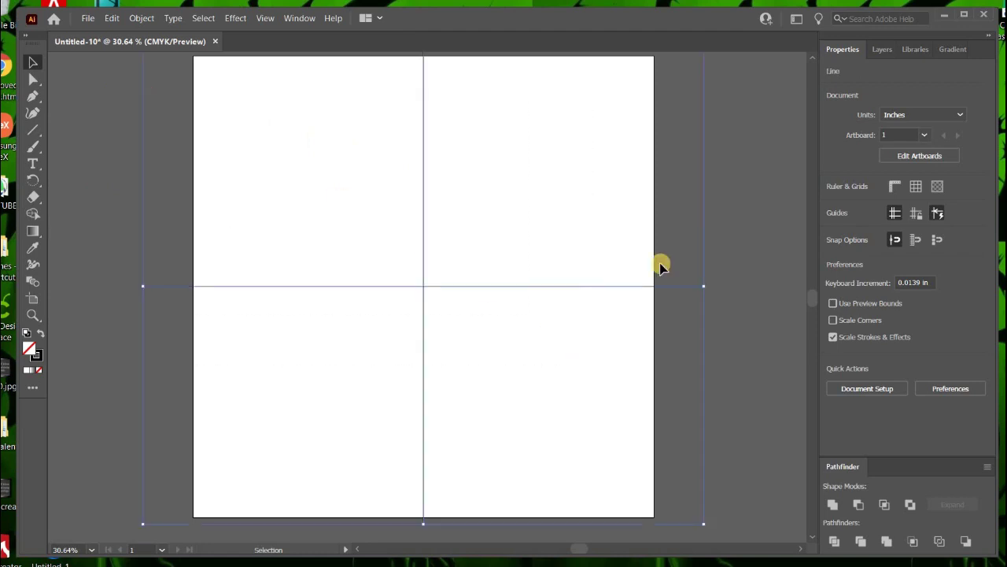
pyautogui.click(882, 52)
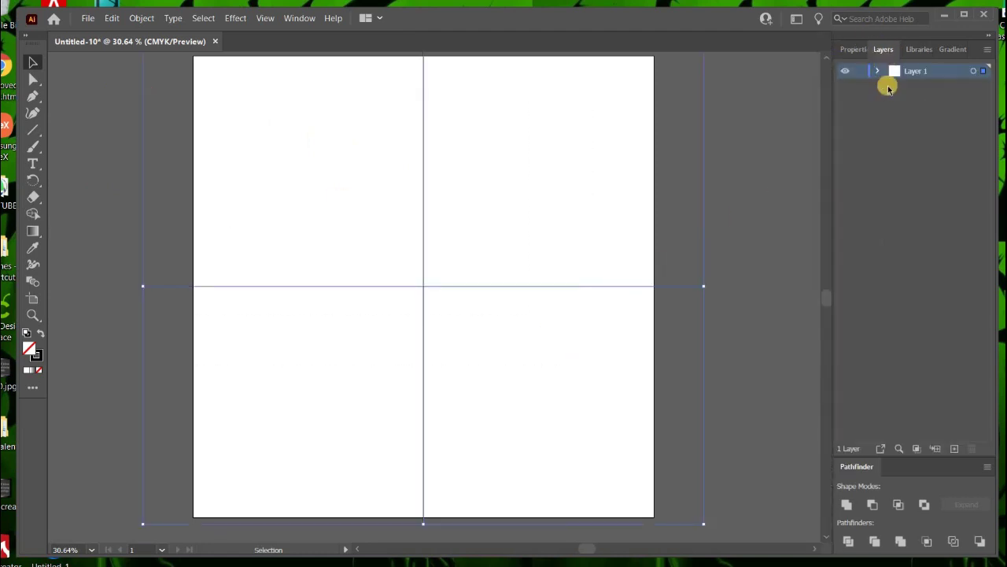
pyautogui.click(973, 79)
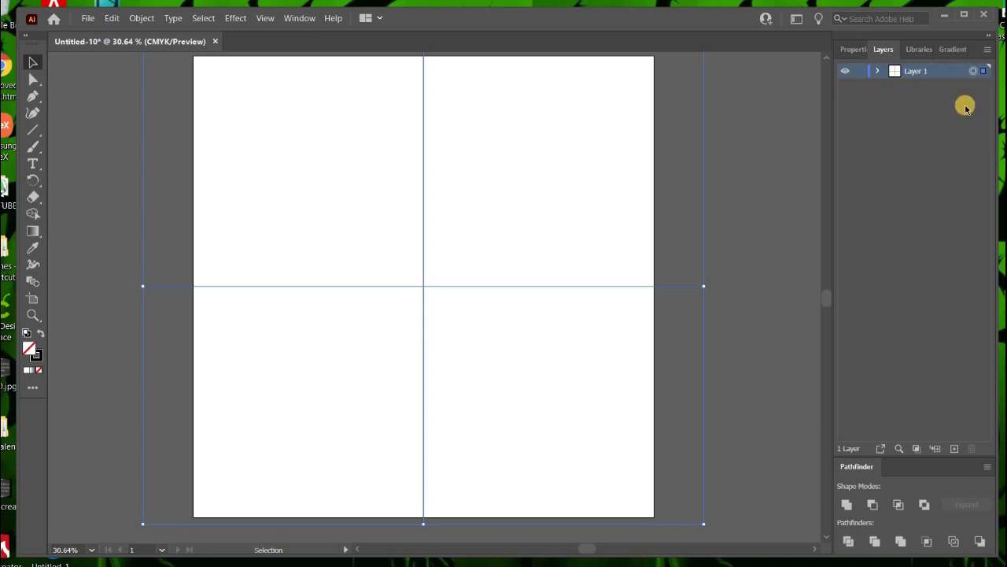
pyautogui.click(241, 20)
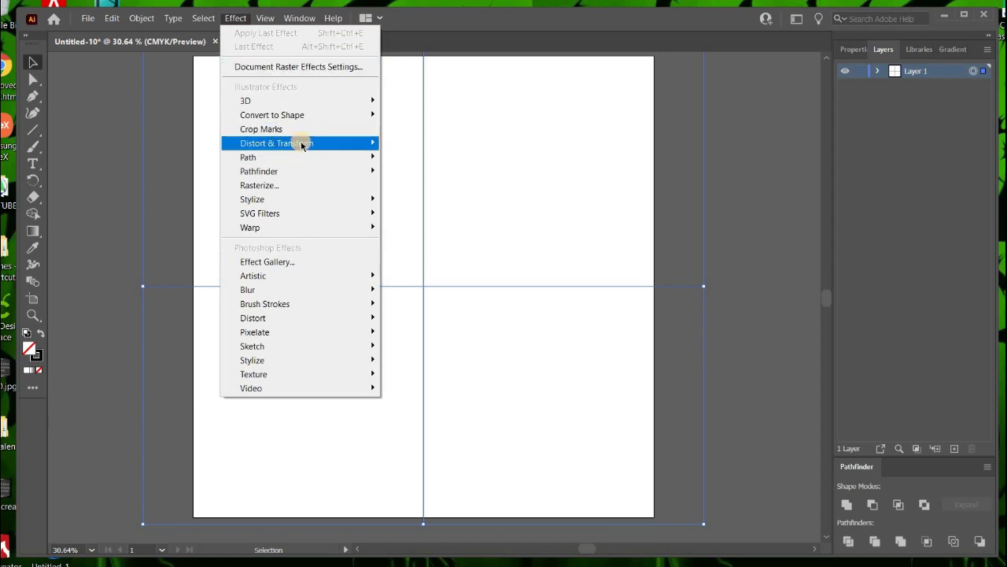
pyautogui.moveTo(303, 147)
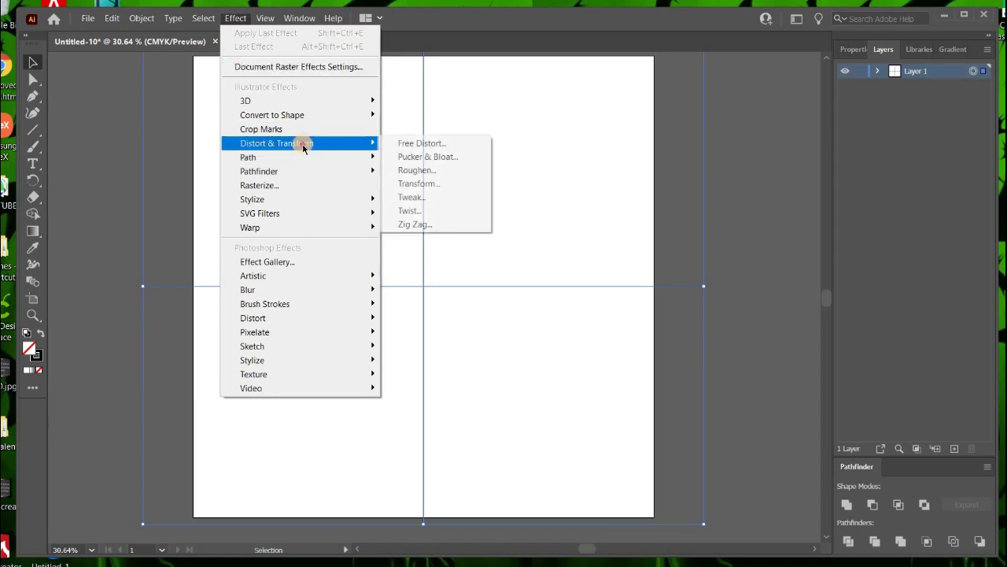
pyautogui.click(412, 185)
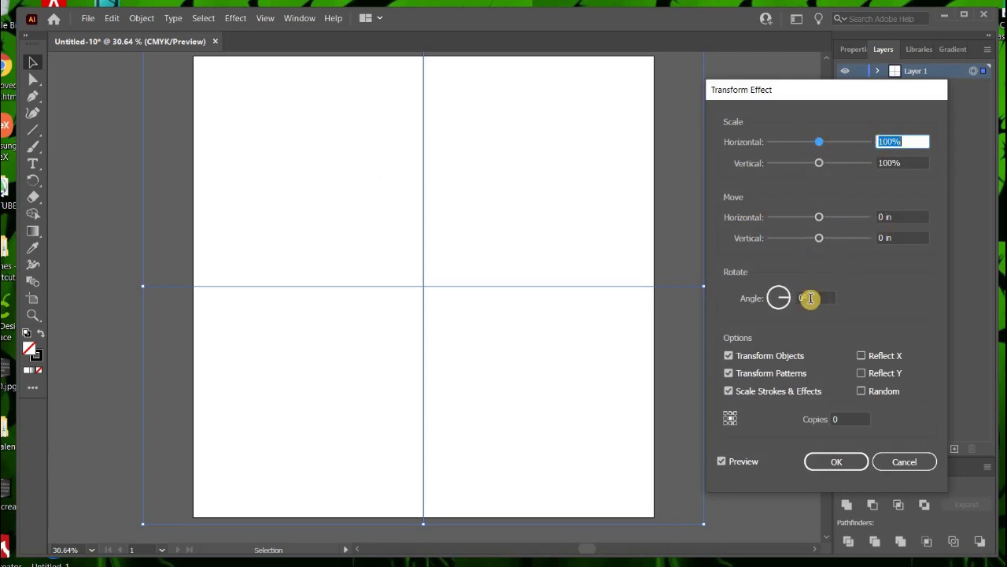
# Apply the Transform effect with a 30° angle and 15 copies, forming a 12-spoke starburst
pyautogui.click(816, 298)
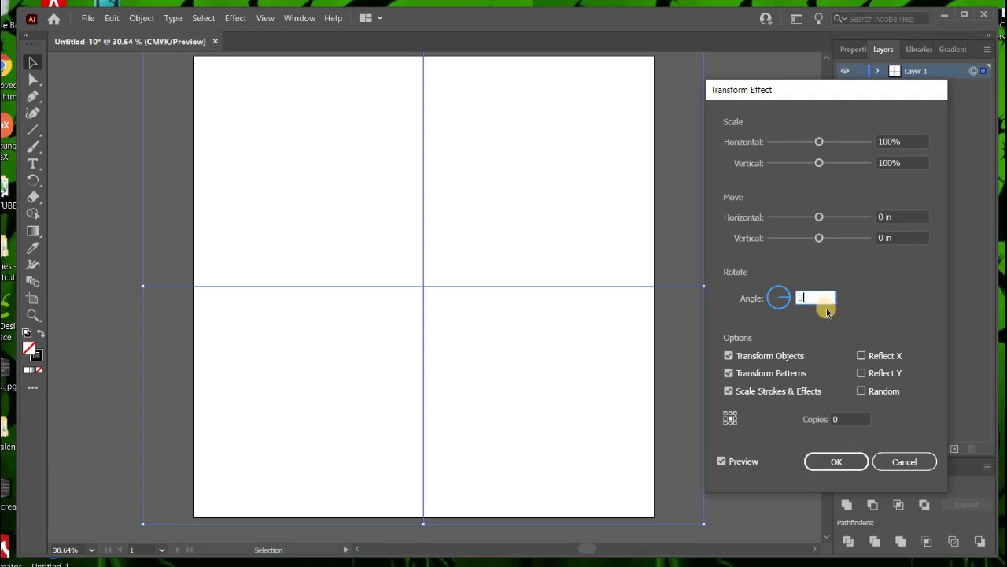
pyautogui.write('30')
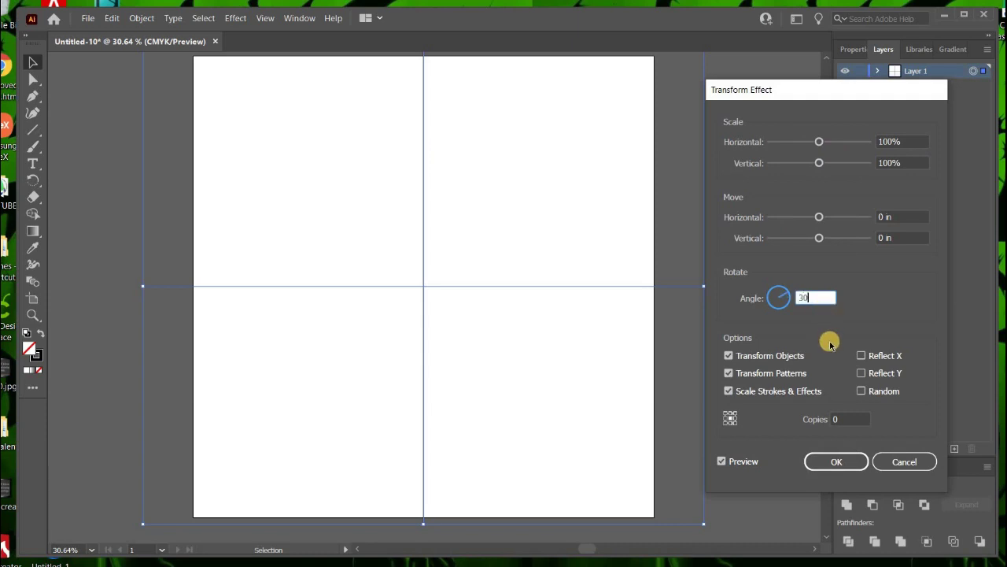
pyautogui.click(828, 419)
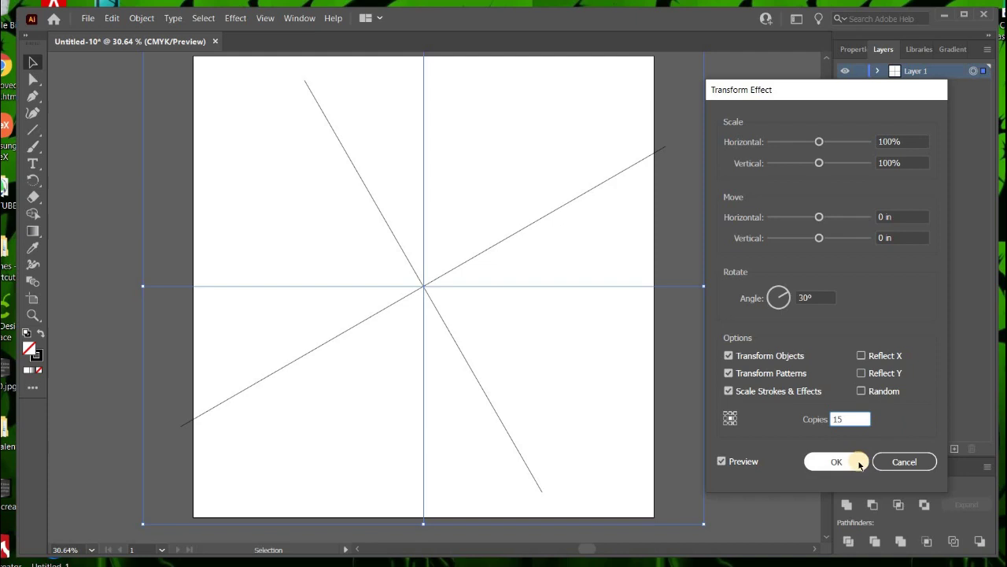
pyautogui.click(837, 464)
pyautogui.click(858, 468)
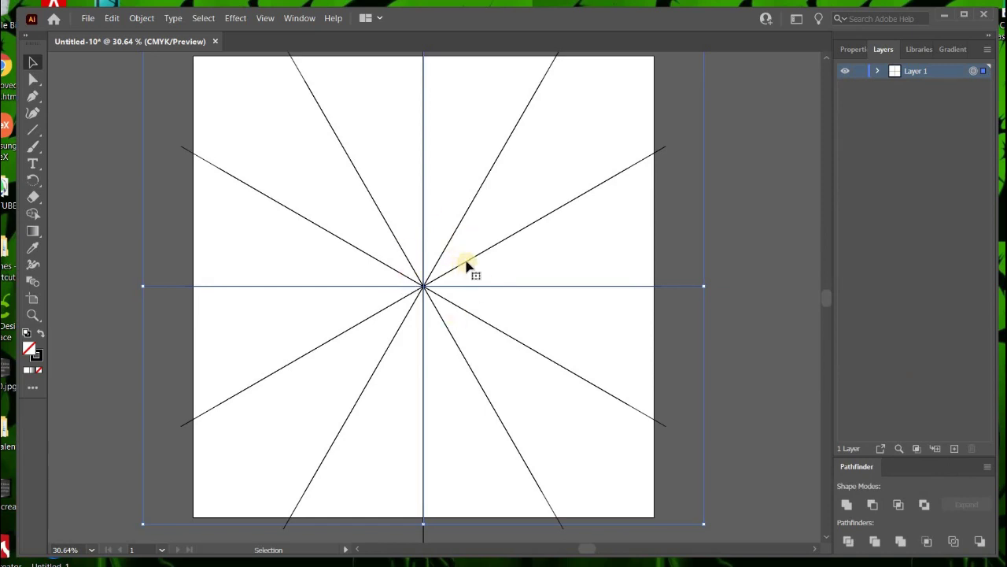
# Duplicate Layer 1, hide the original and make Layer 1 copy the active layer
pyautogui.click(865, 102)
pyautogui.click(987, 49)
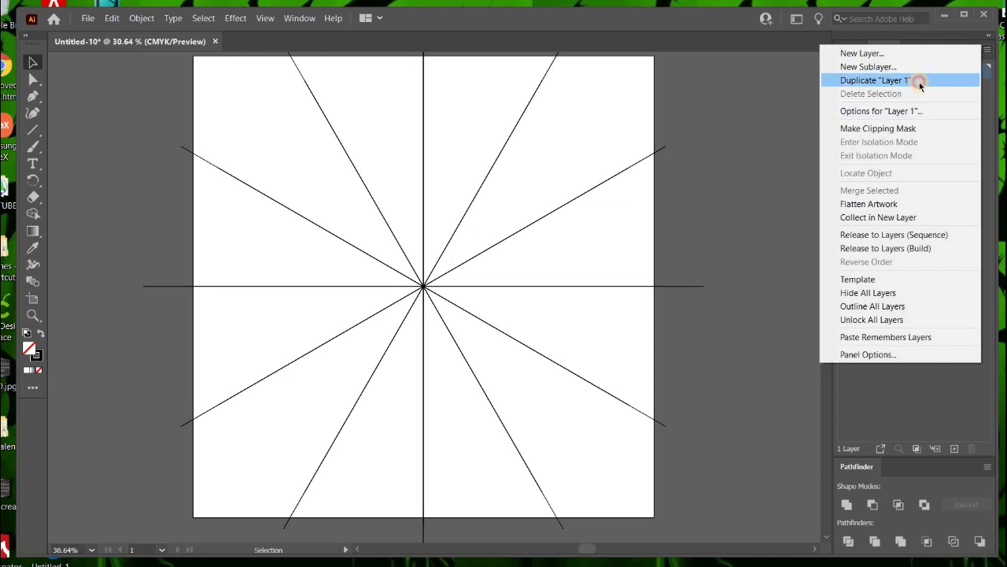
pyautogui.click(917, 82)
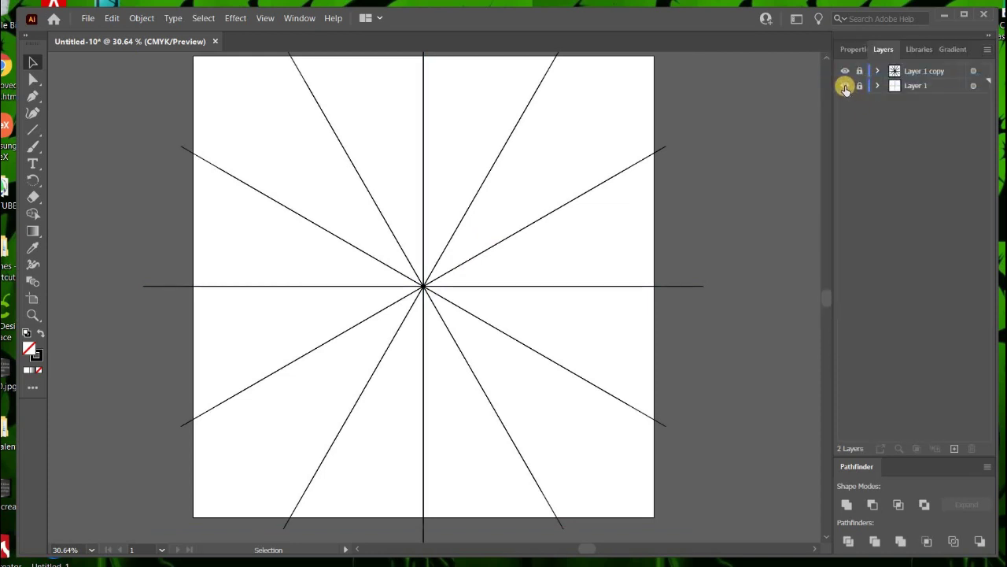
pyautogui.click(847, 86)
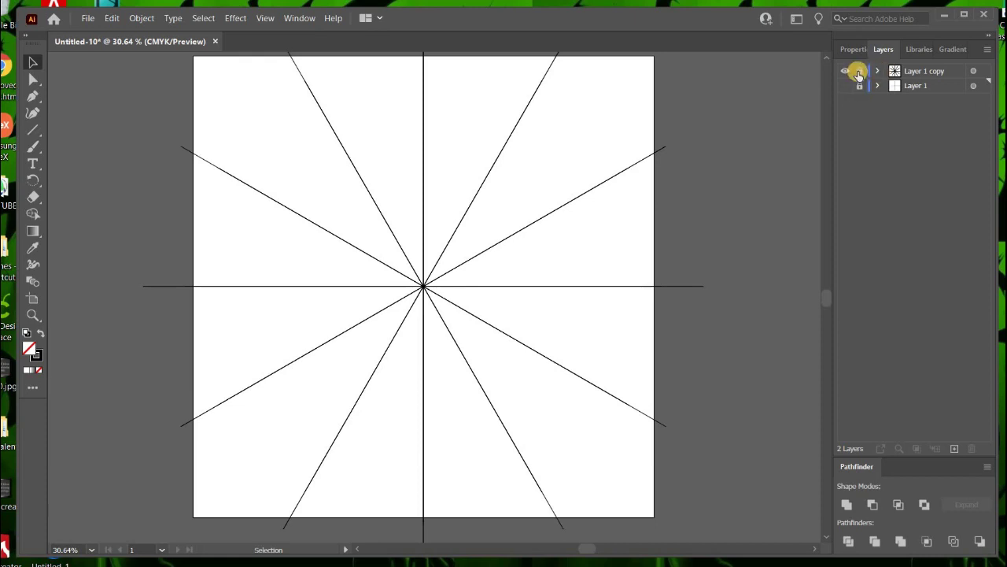
pyautogui.click(911, 71)
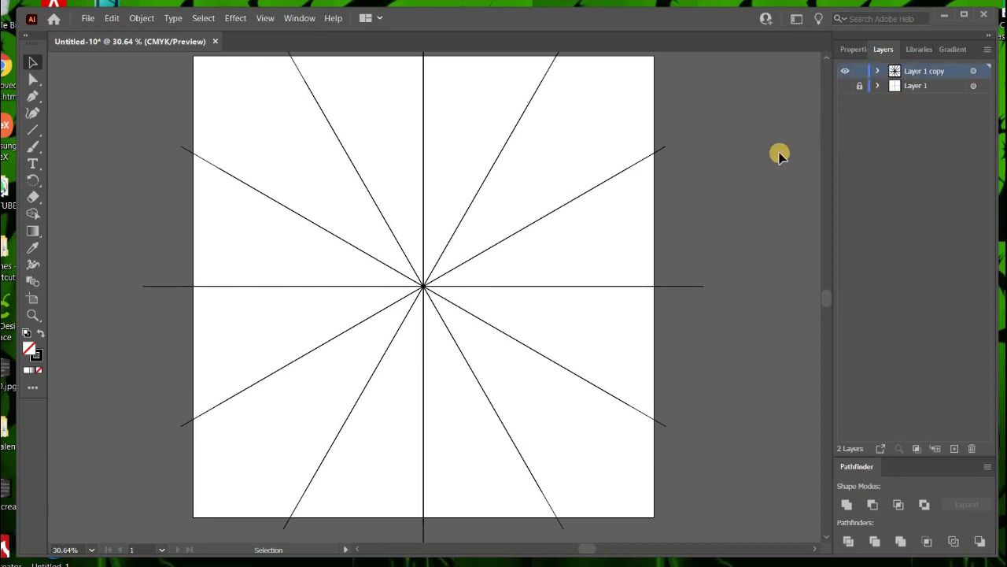
# Paint a few test swirl strokes, then delete Layer 1 copy along with its artwork
pyautogui.click(32, 147)
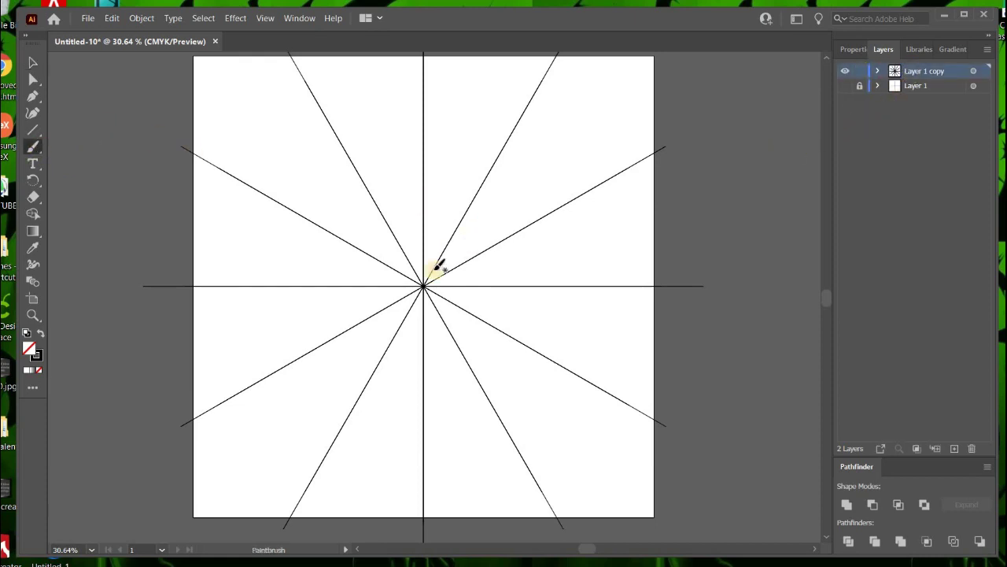
pyautogui.moveTo(484, 189); pyautogui.dragTo(411, 254)
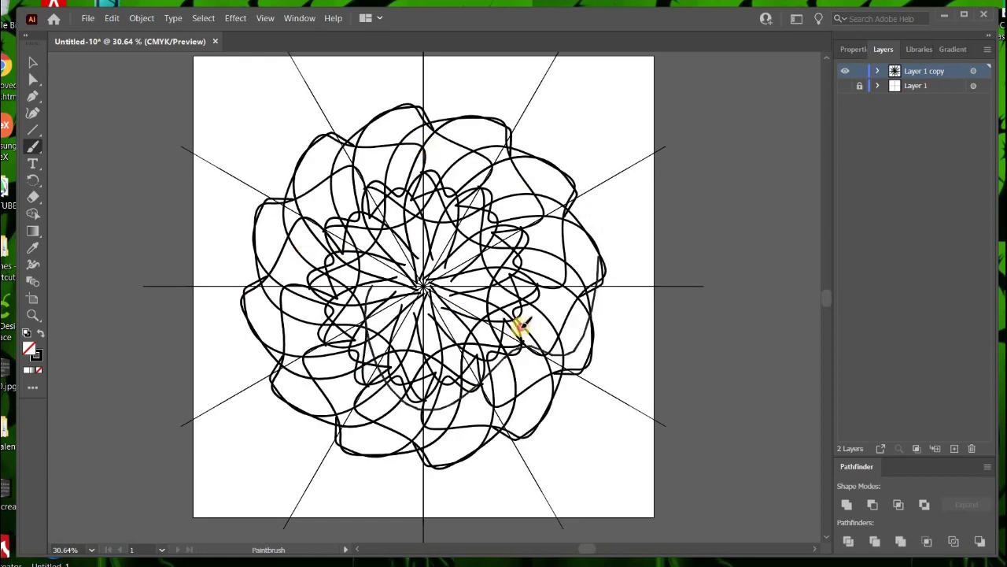
pyautogui.moveTo(514, 326); pyautogui.dragTo(433, 270)
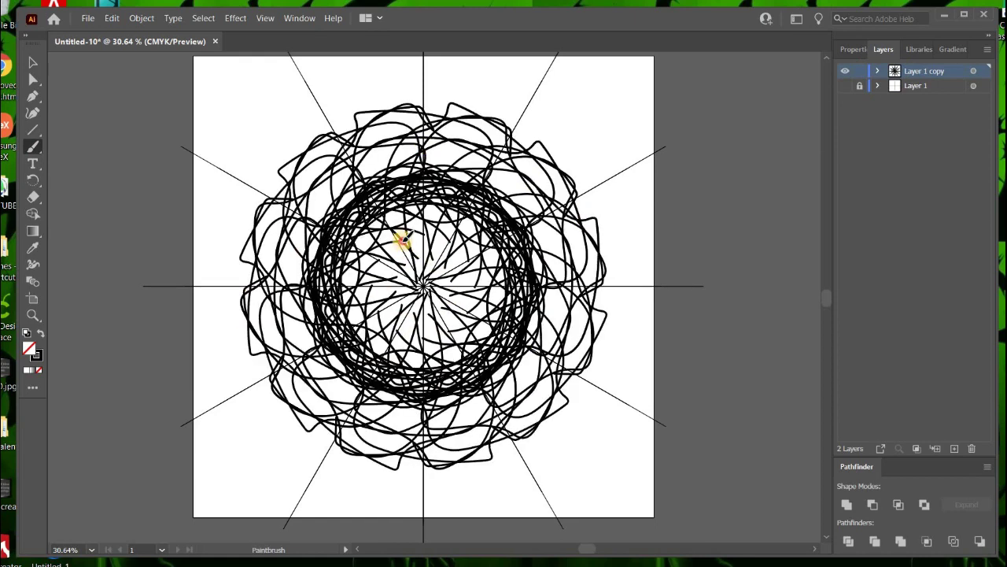
pyautogui.moveTo(401, 233)
pyautogui.mouseDown()
pyautogui.moveTo(427, 252)
pyautogui.moveTo(527, 228)
pyautogui.mouseUp()
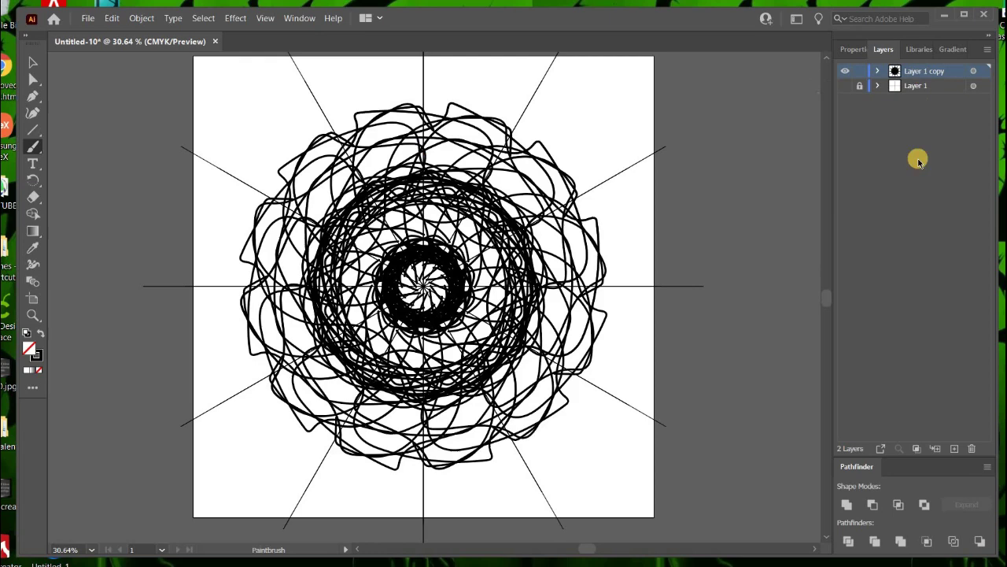
pyautogui.click(973, 449)
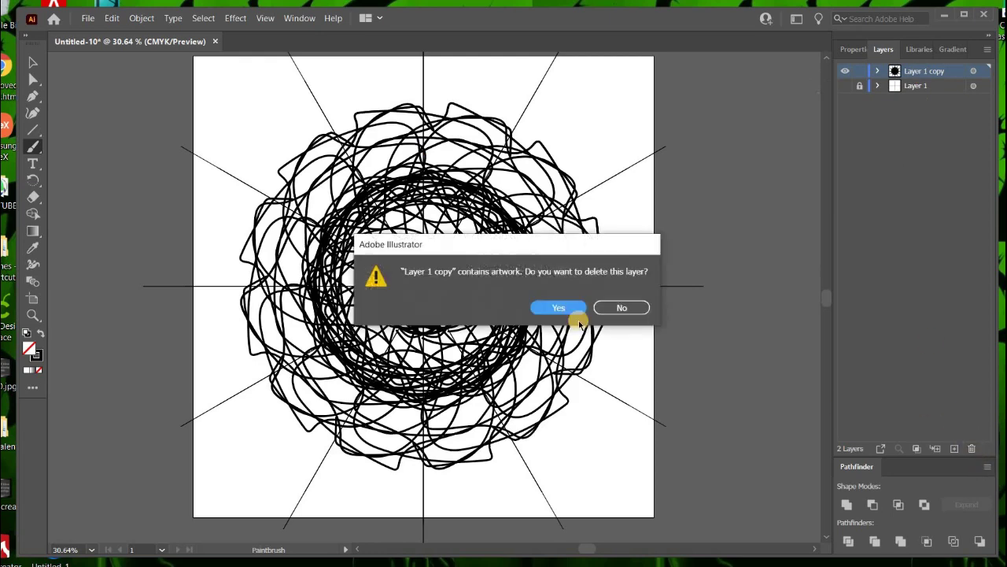
pyautogui.click(555, 308)
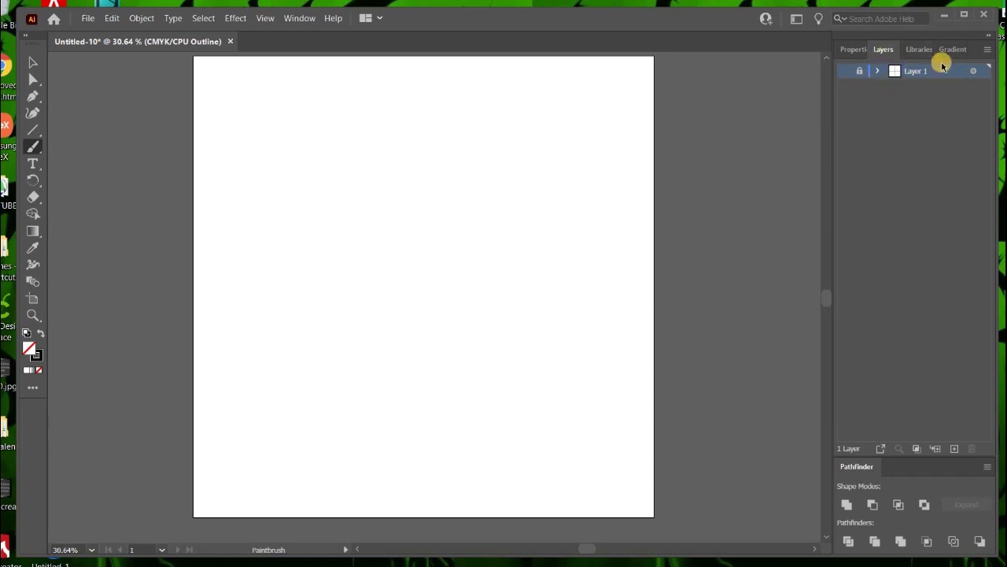
# Duplicate Layer 1 again, make the copy visible and return to Preview mode
pyautogui.click(988, 50)
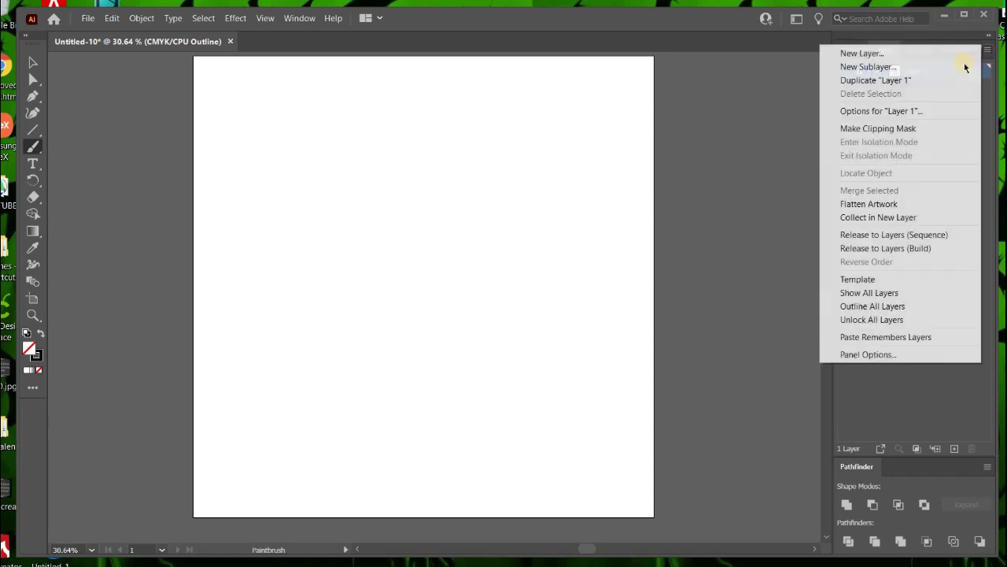
pyautogui.click(940, 84)
pyautogui.click(847, 71)
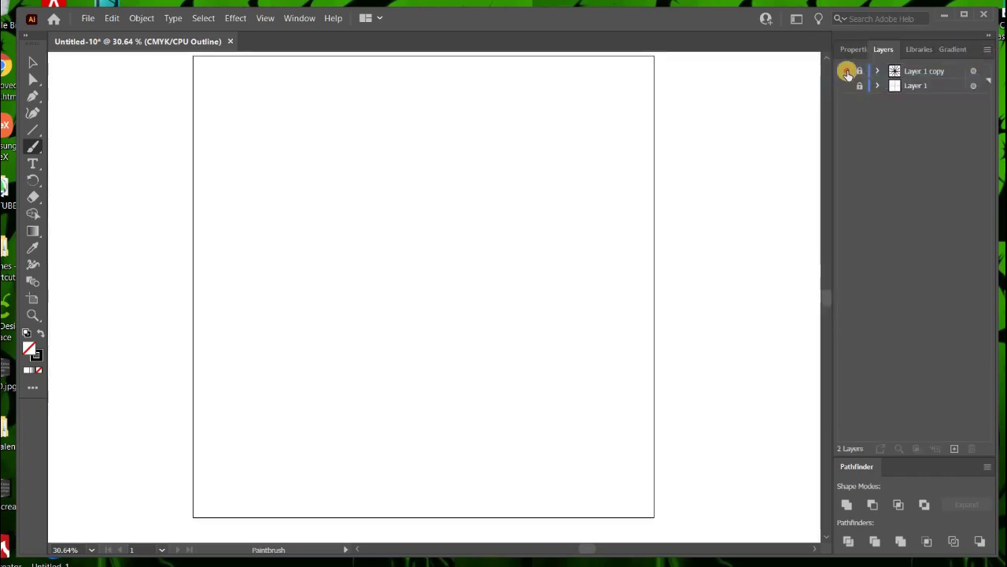
pyautogui.hotkey('ctrl', 'y')
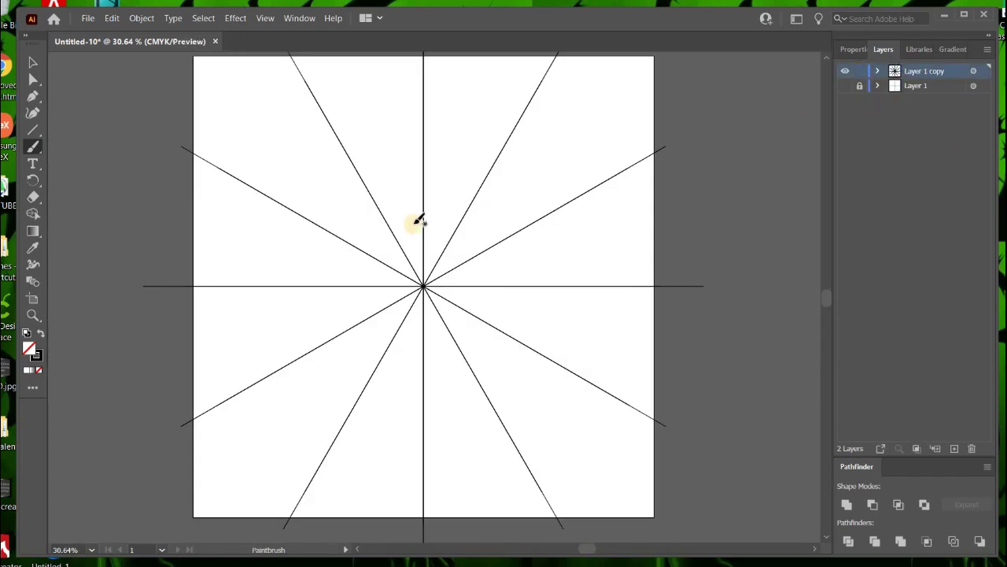
# Paint a hooked inner petal and a longer outer petal from the centre point
pyautogui.click(423, 285)
pyautogui.moveTo(421, 262)
pyautogui.mouseDown()
pyautogui.moveTo(445, 196)
pyautogui.moveTo(456, 198)
pyautogui.moveTo(465, 238)
pyautogui.mouseUp()
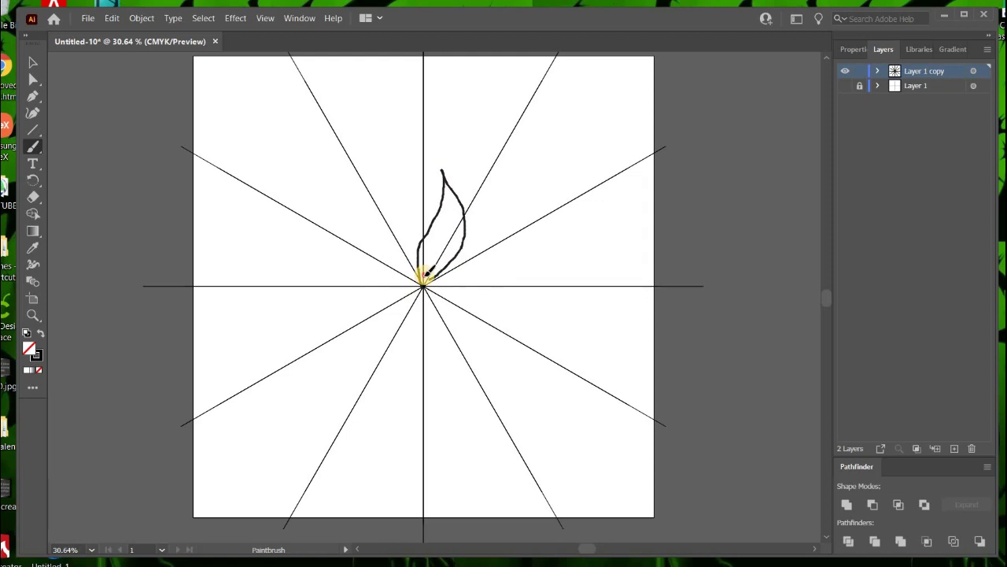
pyautogui.moveTo(426, 275); pyautogui.dragTo(425, 280)
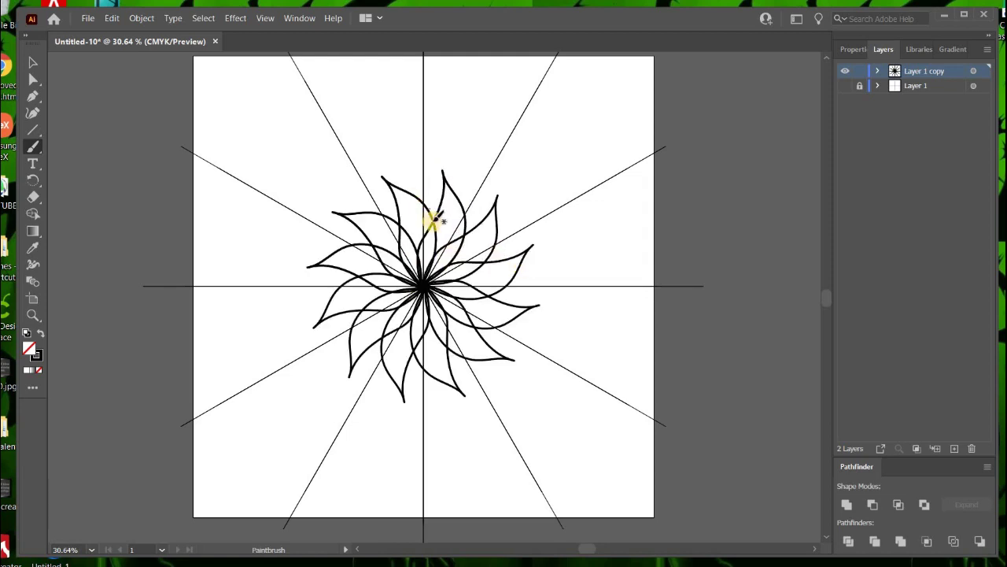
pyautogui.click(426, 283)
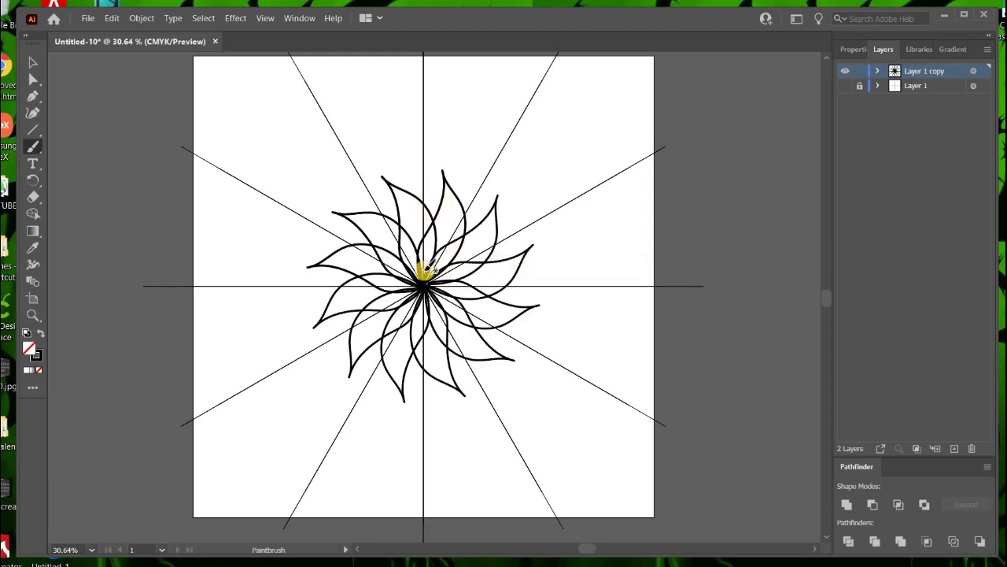
pyautogui.moveTo(426, 270)
pyautogui.mouseDown()
pyautogui.moveTo(443, 144)
pyautogui.moveTo(457, 131)
pyautogui.moveTo(488, 260)
pyautogui.mouseUp()
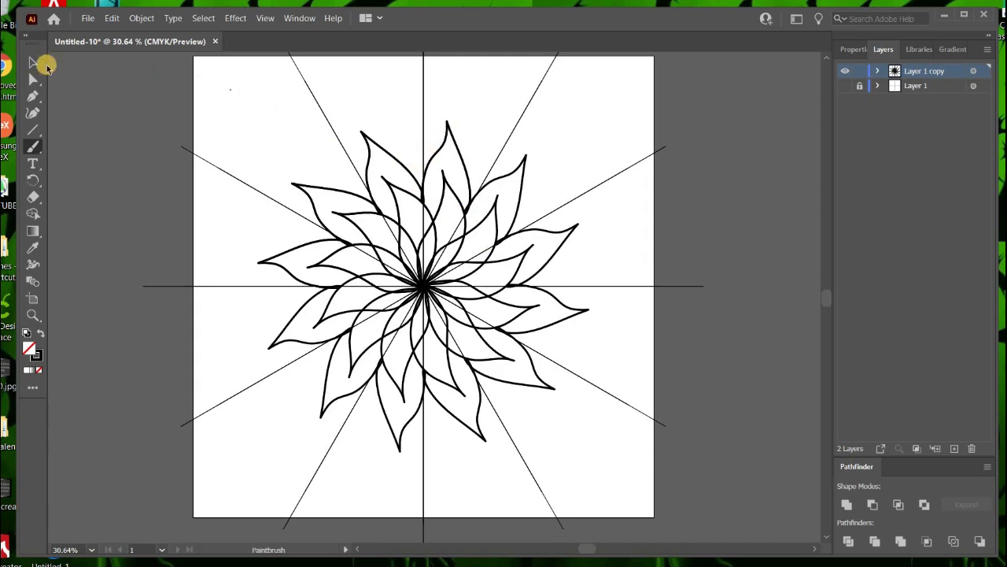
# Undo the outer petal ring and delete the first flower
pyautogui.click(33, 63)
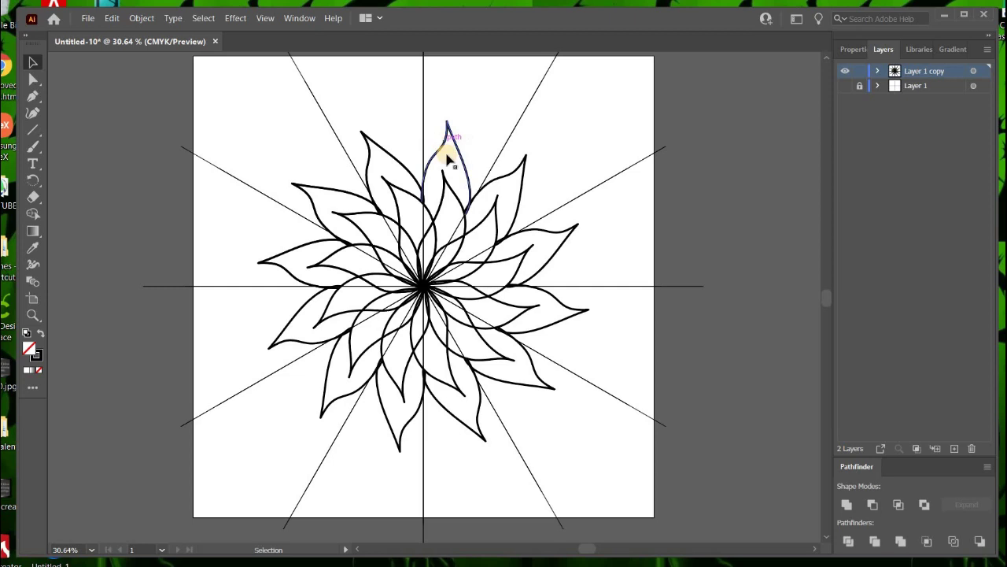
pyautogui.click(447, 159)
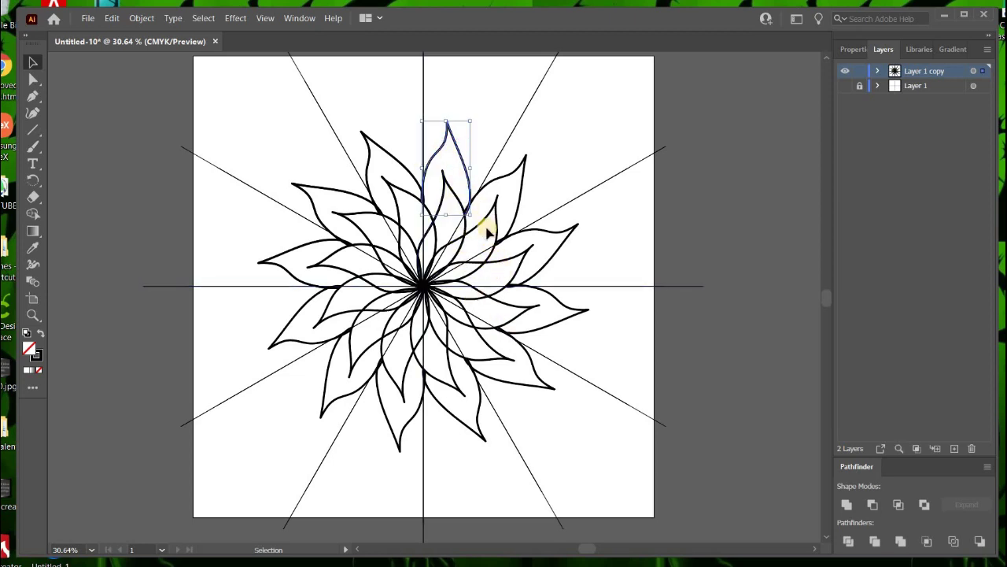
pyautogui.click(272, 256)
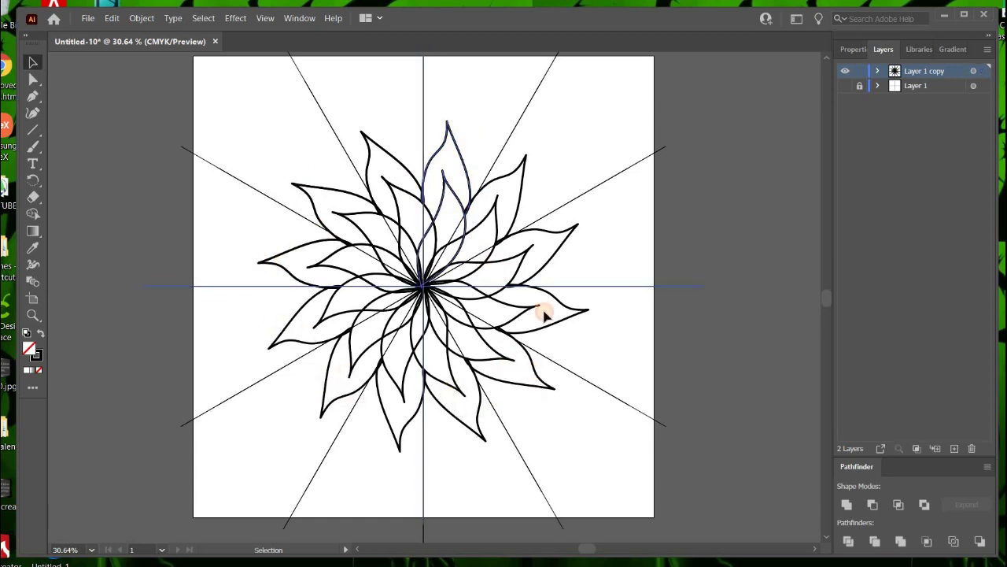
pyautogui.click(468, 142)
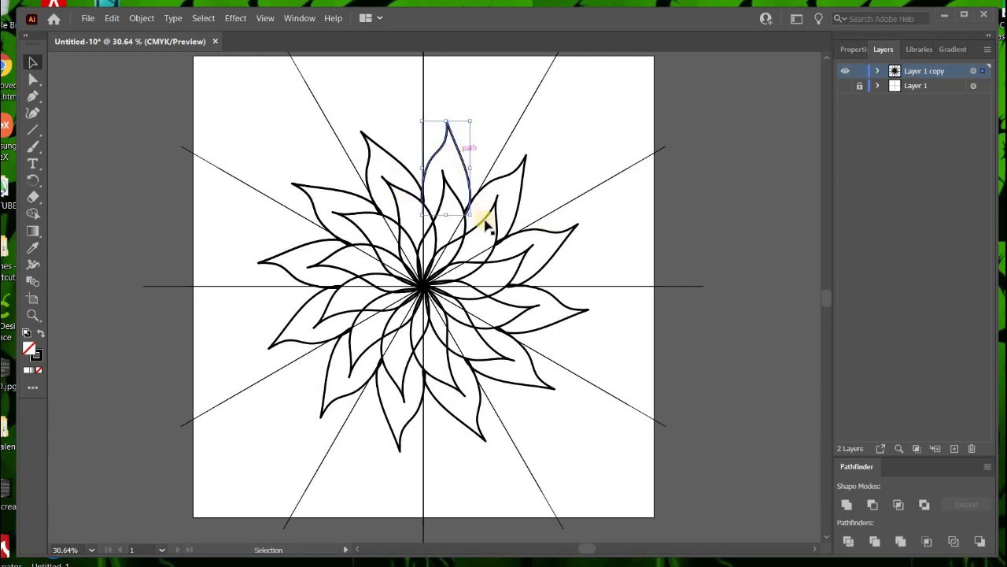
pyautogui.hotkey('ctrl', 'z')
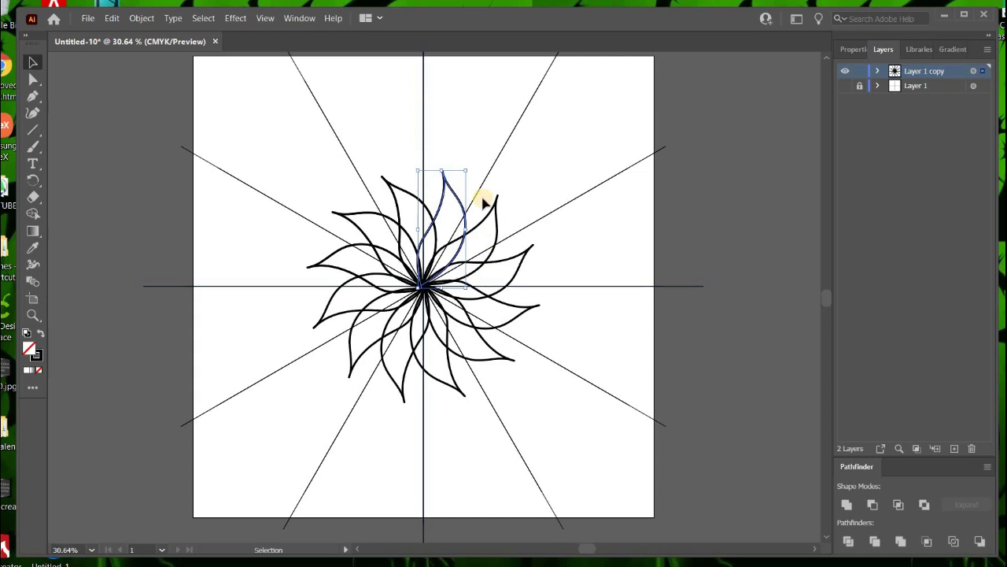
pyautogui.click(394, 170)
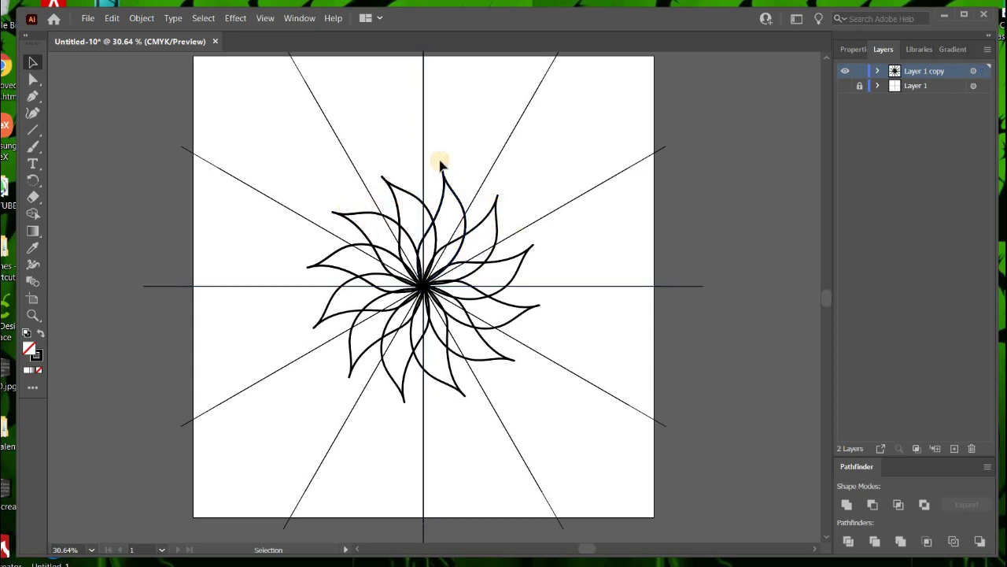
pyautogui.click(465, 227)
pyautogui.press('Delete')
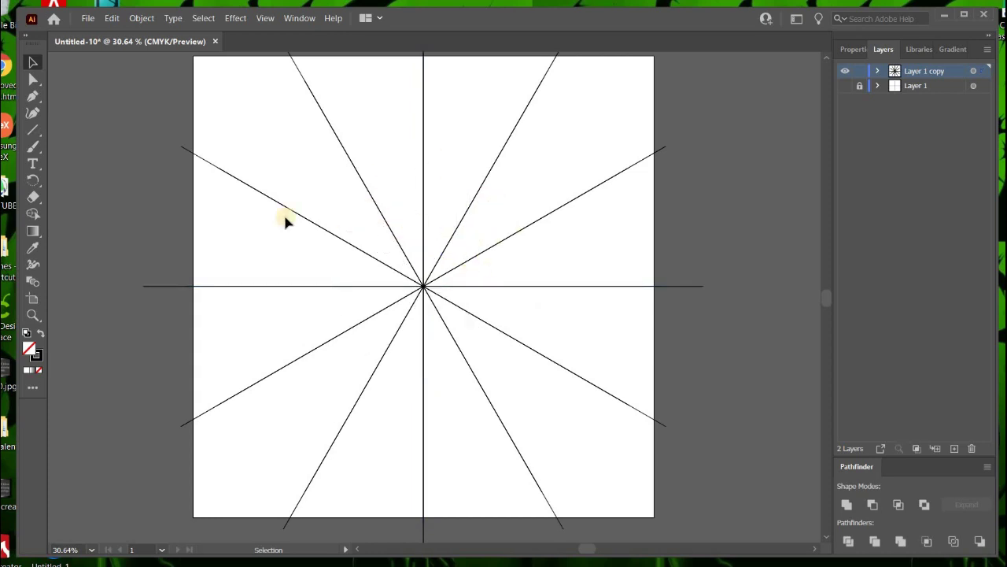
# Paint a new curved petal and a wavy petal stroke outward from the centre
pyautogui.click(33, 147)
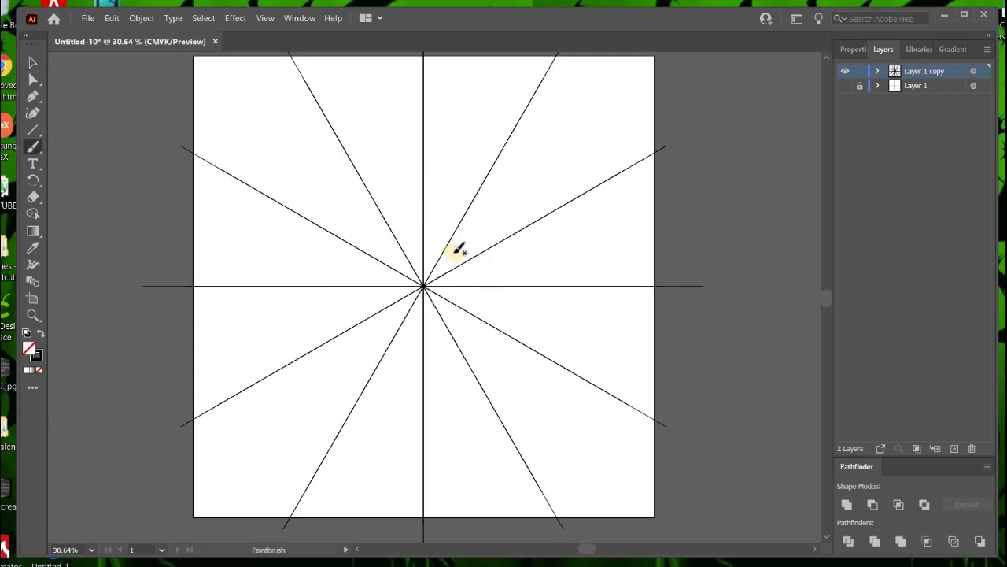
pyautogui.click(424, 283)
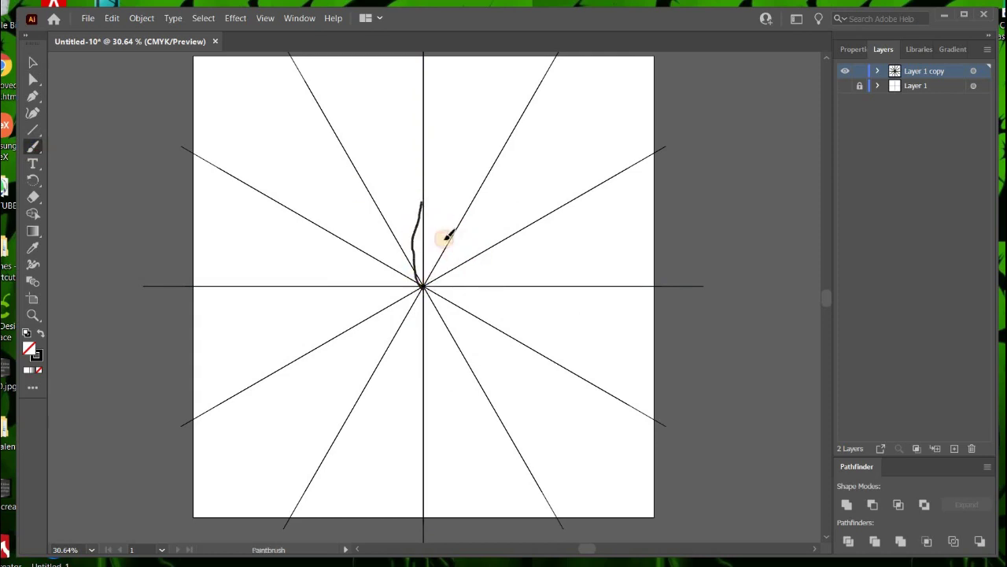
pyautogui.moveTo(446, 236)
pyautogui.mouseDown()
pyautogui.moveTo(425, 284)
pyautogui.moveTo(441, 195)
pyautogui.mouseUp()
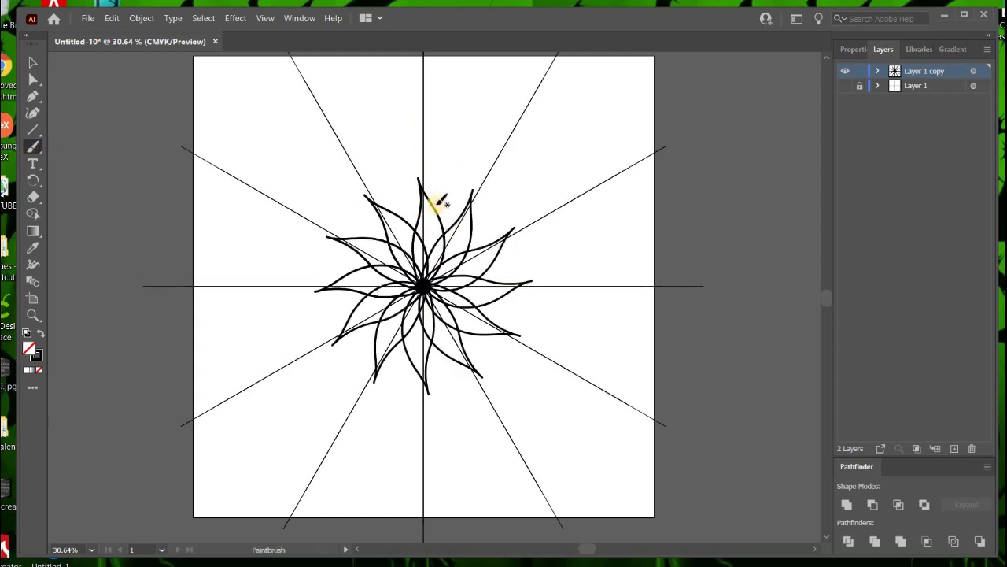
pyautogui.moveTo(445, 151); pyautogui.dragTo(468, 201)
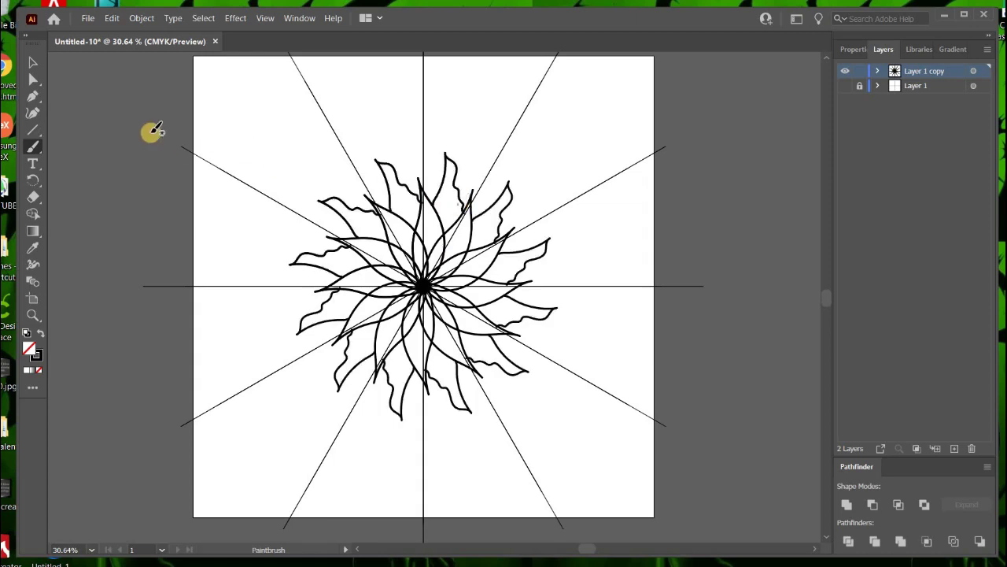
pyautogui.click(33, 63)
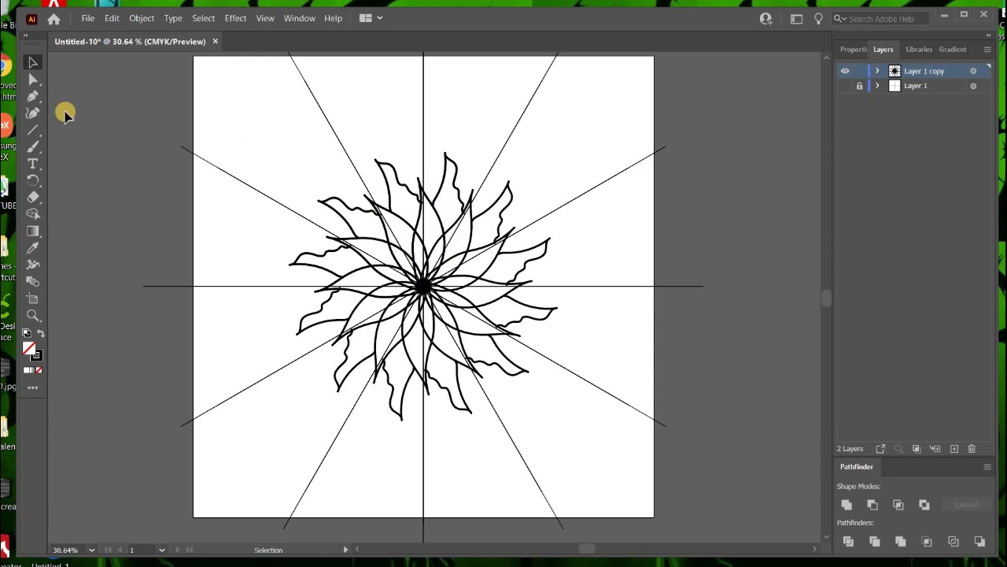
# Paint a large jagged leaf below the flower so it repeats as an outer ring
pyautogui.click(33, 146)
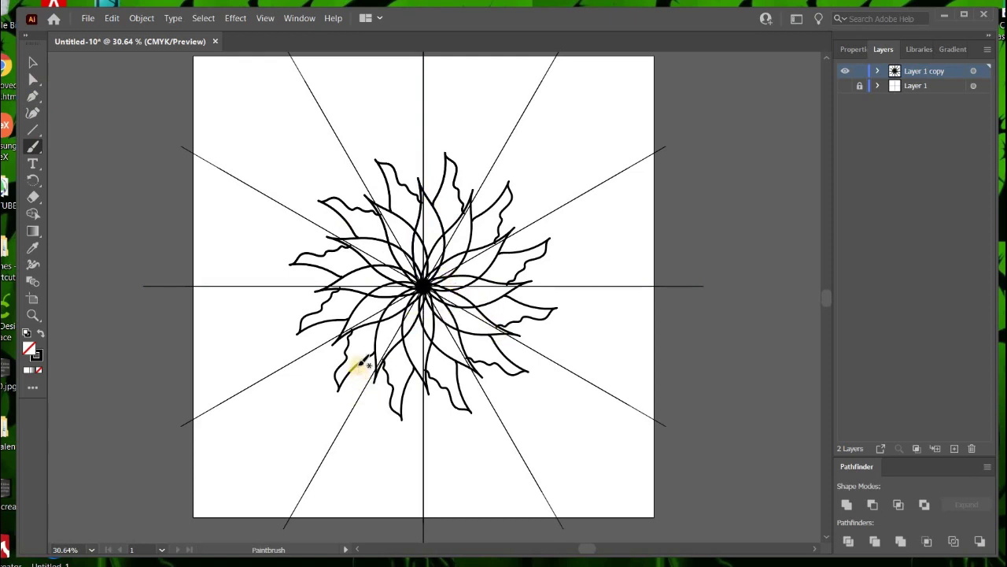
pyautogui.moveTo(354, 370)
pyautogui.mouseDown()
pyautogui.moveTo(363, 416)
pyautogui.moveTo(352, 451)
pyautogui.moveTo(364, 443)
pyautogui.moveTo(411, 452)
pyautogui.mouseUp()
pyautogui.moveTo(419, 402); pyautogui.dragTo(421, 407)
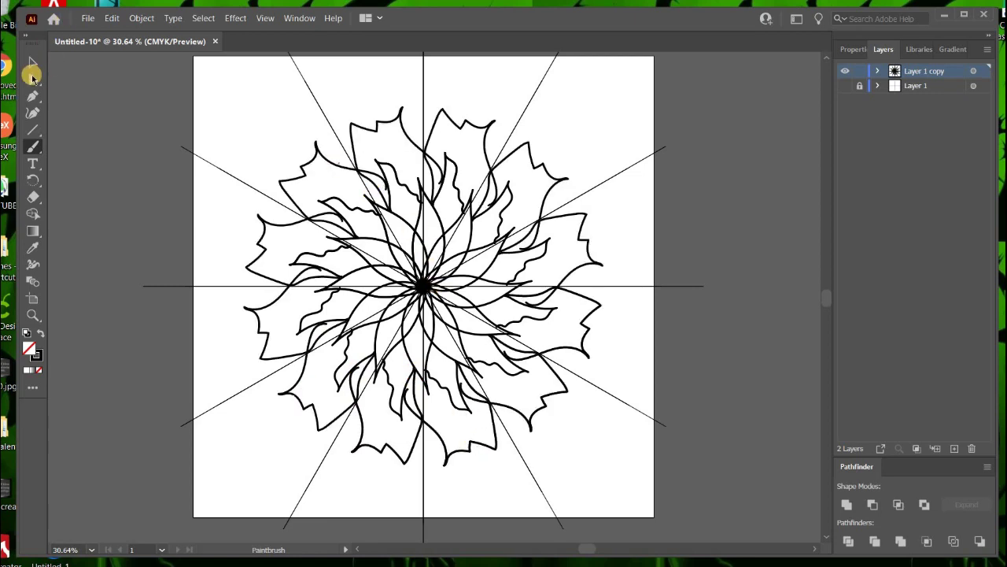
pyautogui.click(32, 63)
pyautogui.click(455, 198)
pyautogui.click(445, 168)
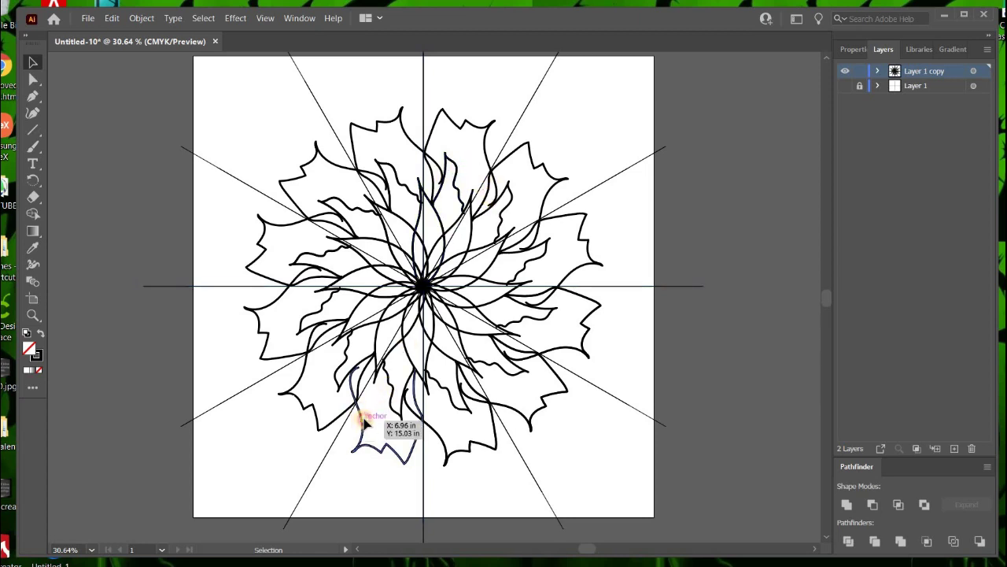
# Select the lower-left petal, zoom to 150% and switch to the Direct Selection tool
pyautogui.click(354, 387)
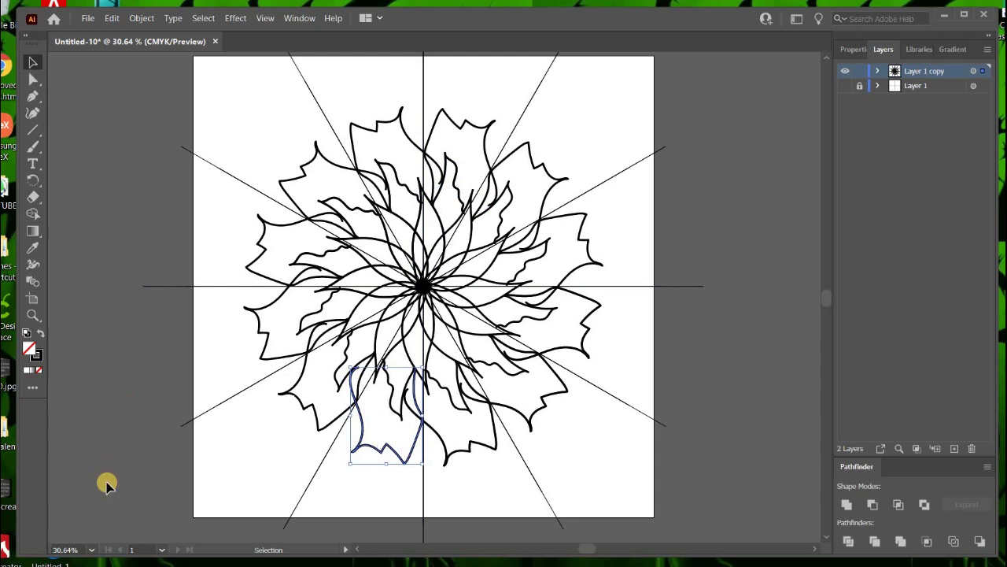
pyautogui.click(92, 550)
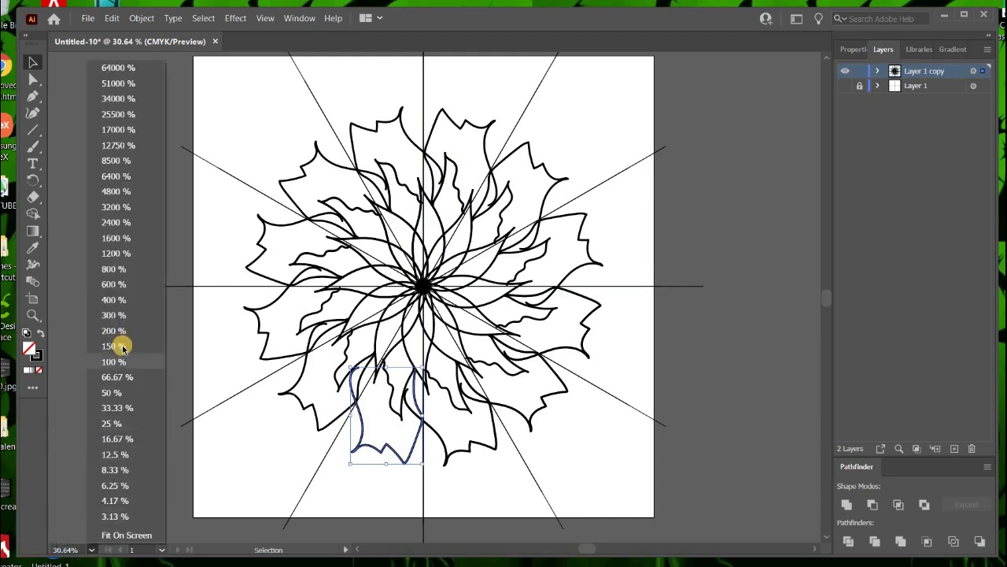
pyautogui.click(143, 348)
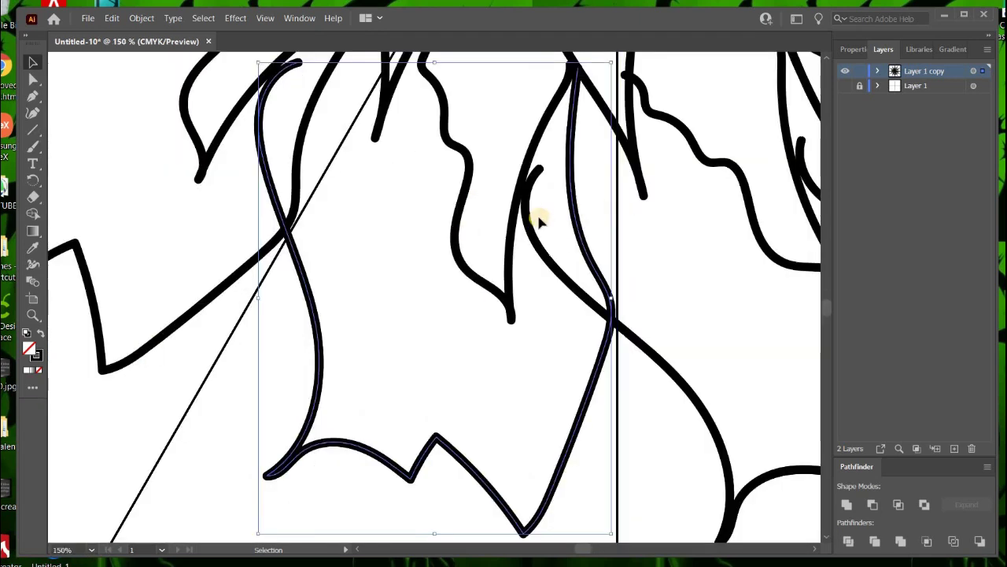
pyautogui.scroll(3, 439, 251)
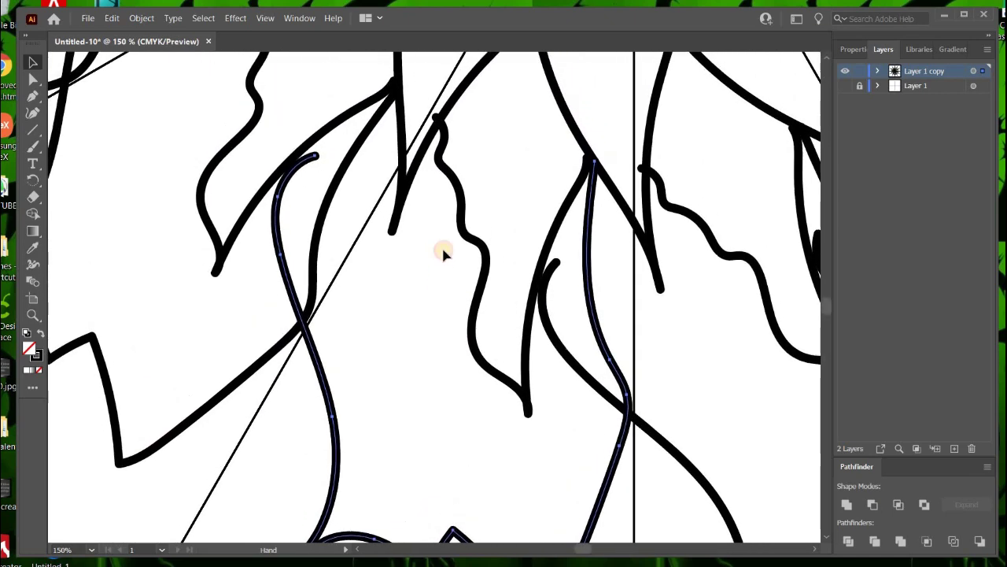
pyautogui.click(33, 80)
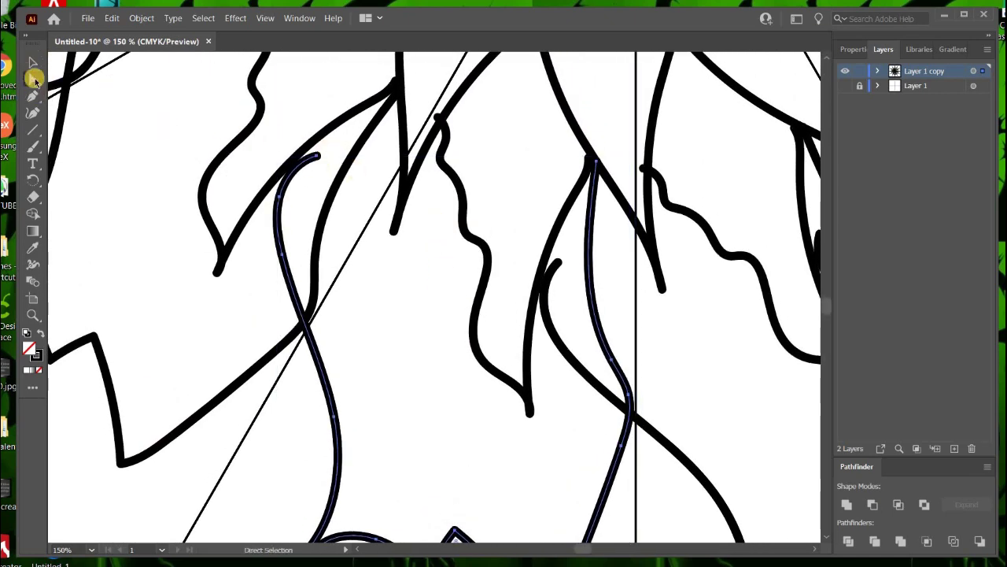
# Drag the inner curves' end anchors onto the adjacent leaf outlines
pyautogui.click(289, 180)
pyautogui.moveTo(300, 202); pyautogui.dragTo(305, 153)
pyautogui.click(315, 160)
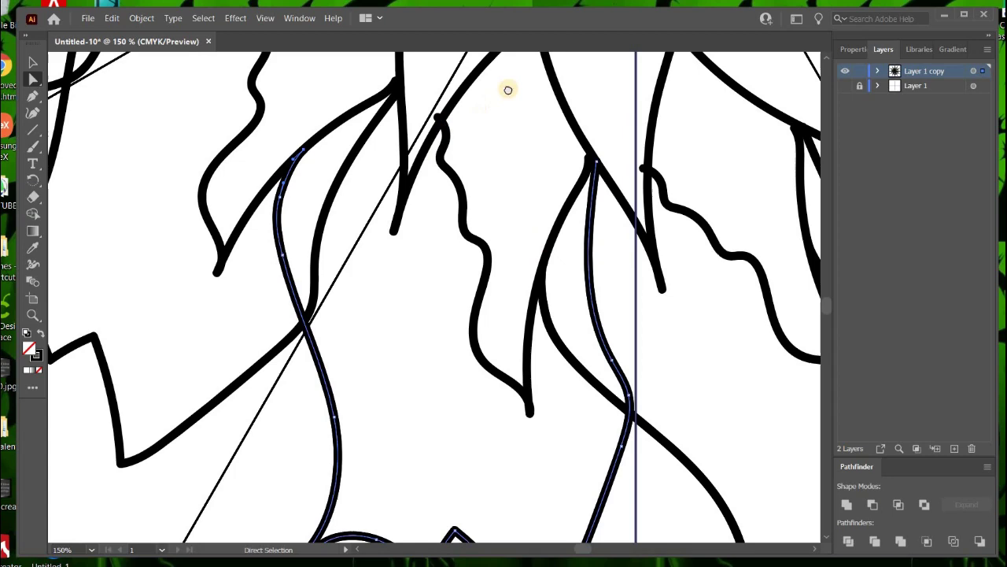
pyautogui.moveTo(533, 144)
pyautogui.mouseDown()
pyautogui.moveTo(542, 148)
pyautogui.moveTo(473, 240)
pyautogui.moveTo(558, 322)
pyautogui.moveTo(561, 347)
pyautogui.mouseUp()
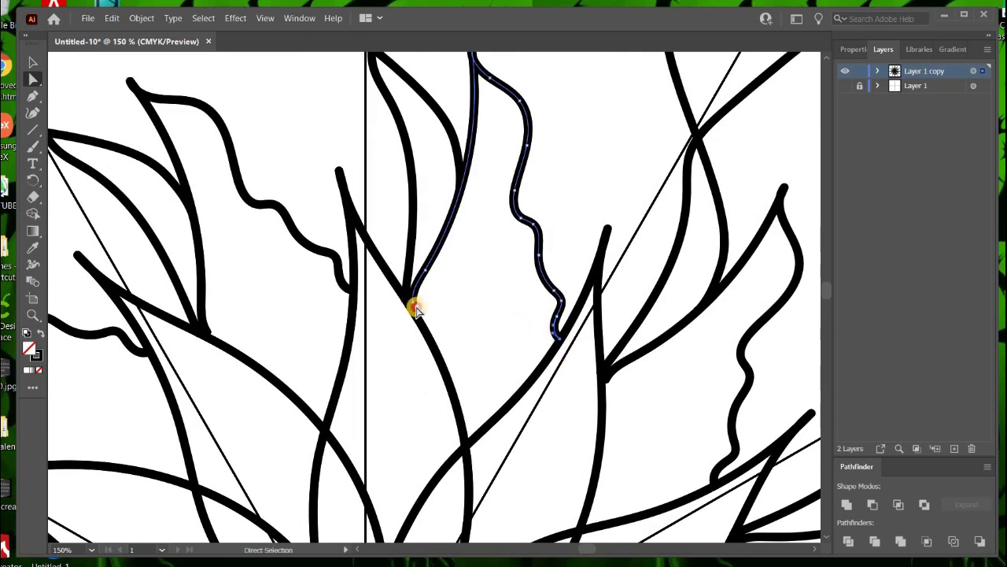
pyautogui.click(411, 310)
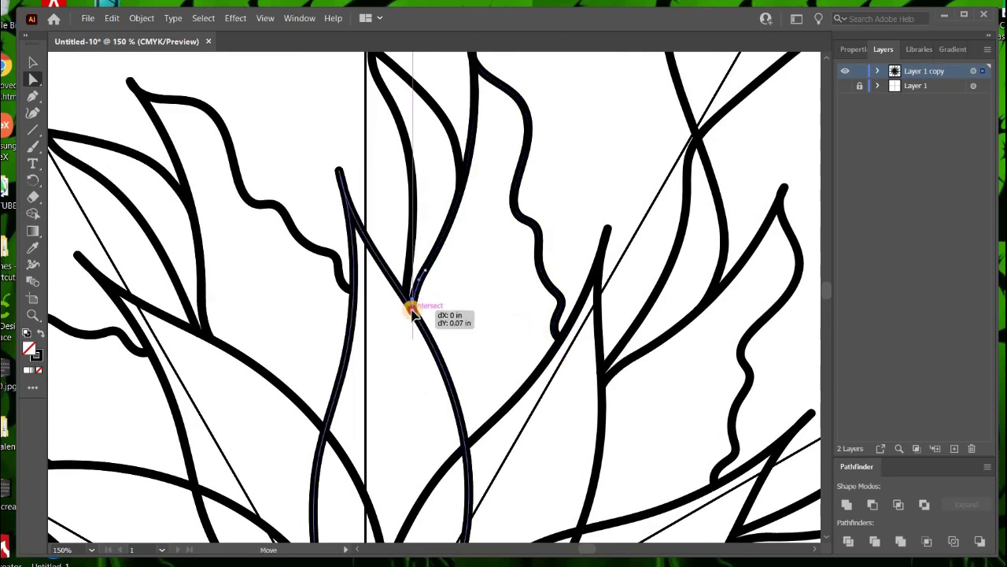
pyautogui.press('space')
pyautogui.scroll(-10, 484, 196)
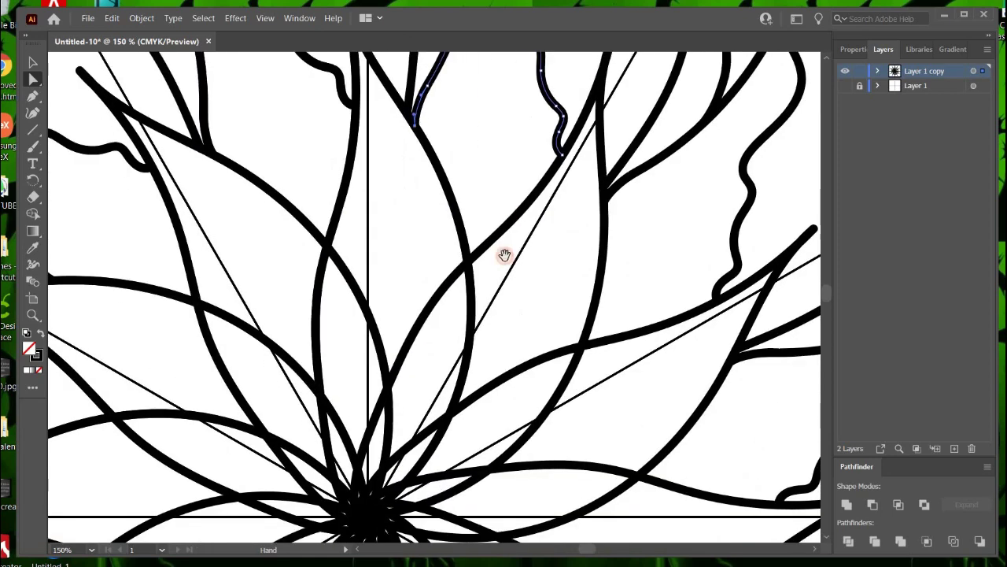
# Pull the petal curve's base anchor into the flower's centre point
pyautogui.moveTo(393, 378); pyautogui.dragTo(366, 376)
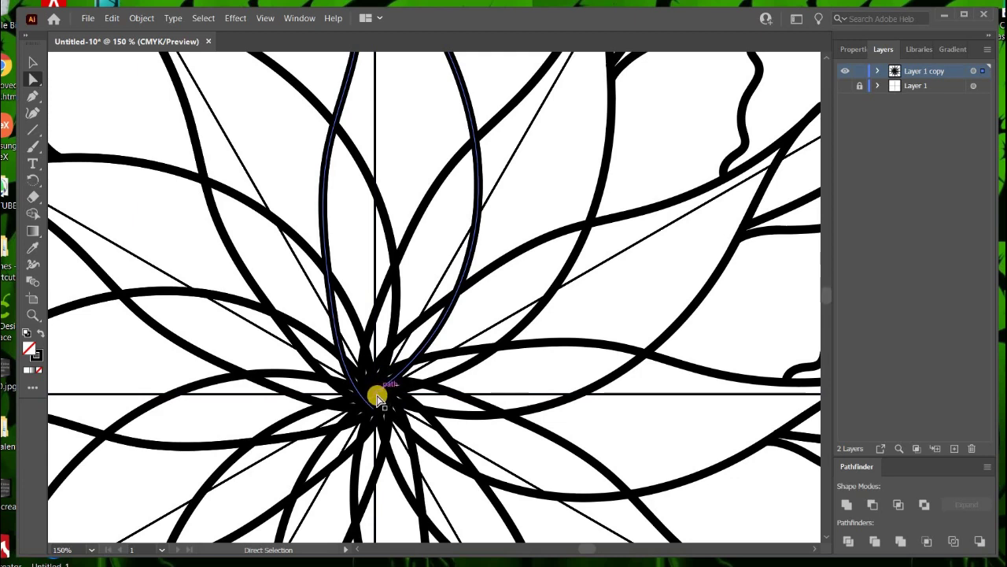
pyautogui.click(376, 384)
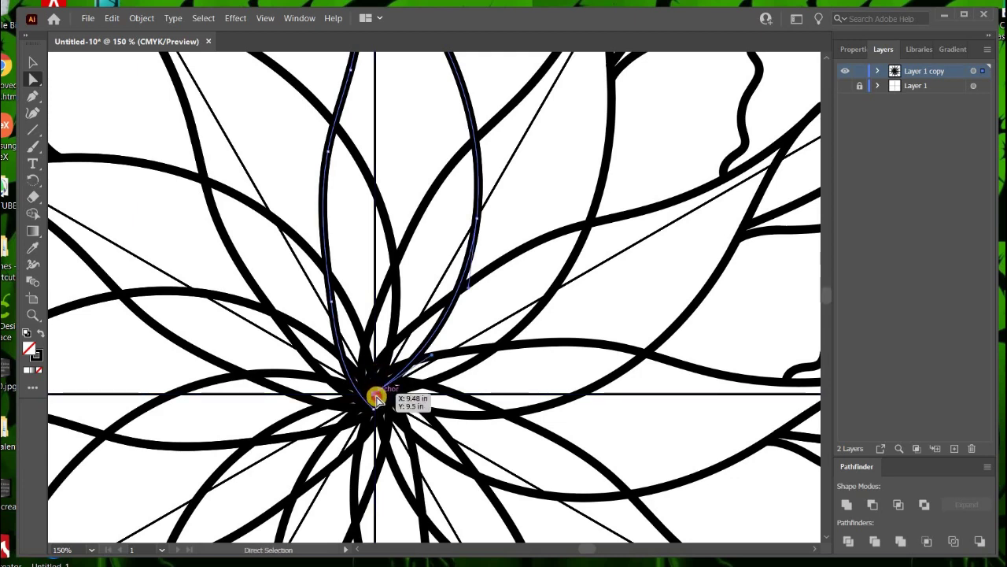
pyautogui.moveTo(377, 396)
pyautogui.mouseDown()
pyautogui.moveTo(388, 404)
pyautogui.moveTo(369, 392)
pyautogui.mouseUp()
pyautogui.moveTo(404, 425); pyautogui.dragTo(404, 425)
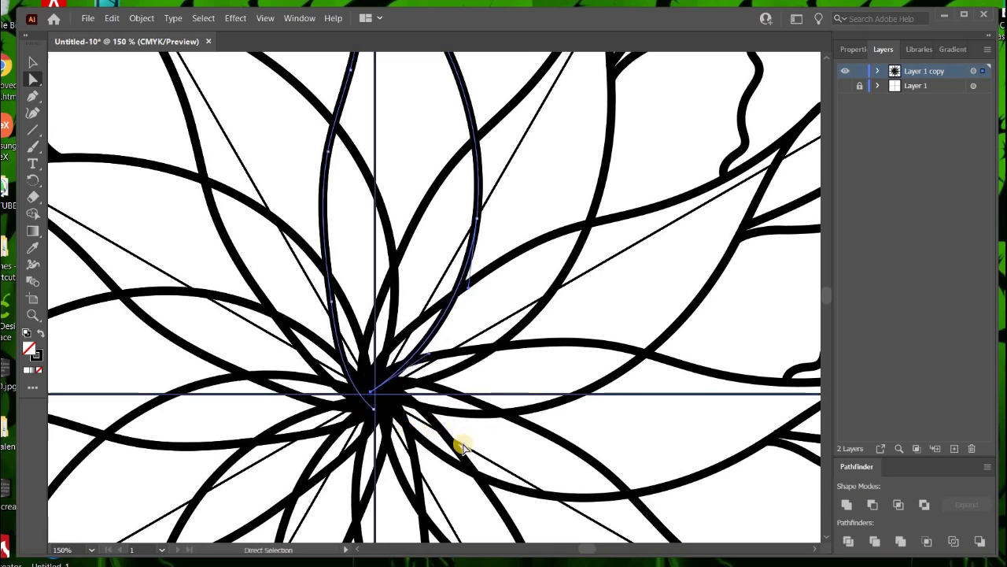
pyautogui.click(401, 407)
pyautogui.click(366, 376)
pyautogui.click(385, 387)
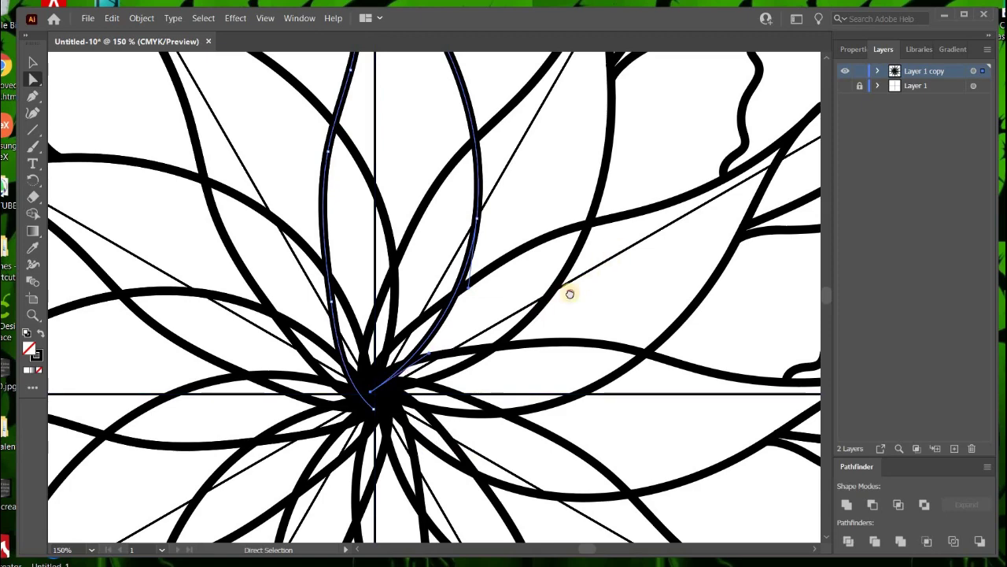
# Pan around the flower to check the petal tips and centre
pyautogui.moveTo(569, 292); pyautogui.dragTo(551, 380)
pyautogui.moveTo(484, 362); pyautogui.dragTo(541, 270)
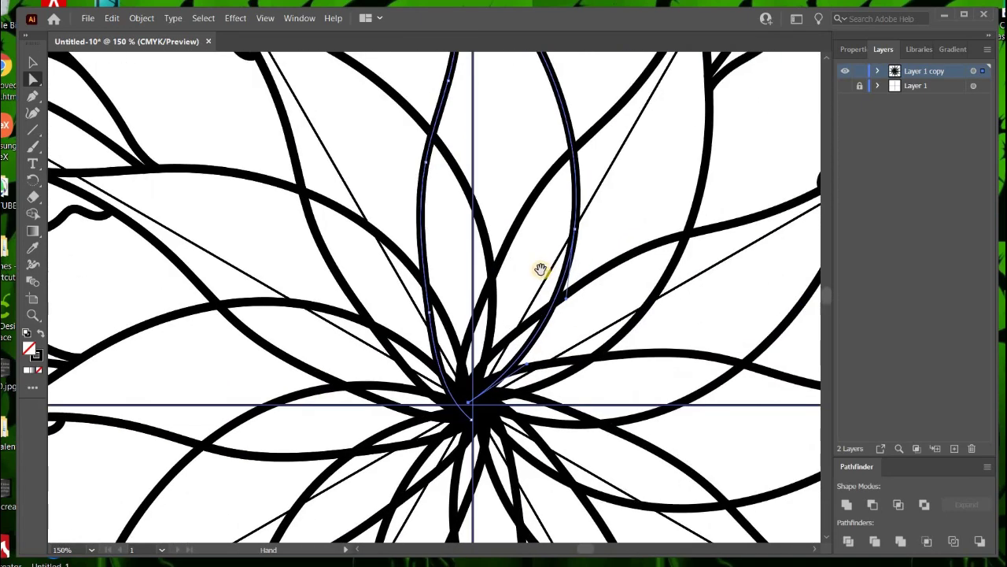
pyautogui.moveTo(510, 358); pyautogui.dragTo(495, 506)
pyautogui.moveTo(452, 236); pyautogui.dragTo(454, 457)
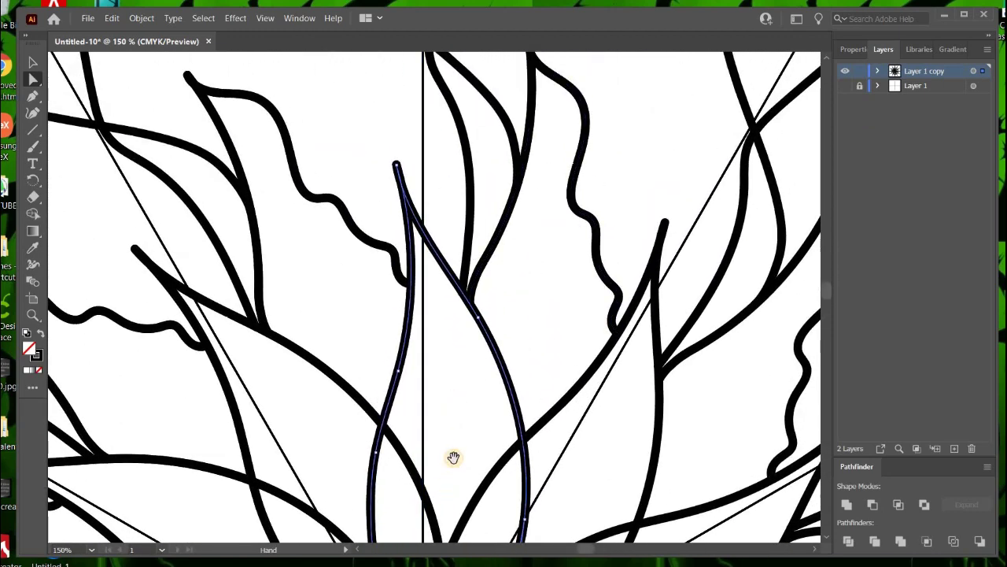
pyautogui.moveTo(485, 181); pyautogui.dragTo(485, 311)
pyautogui.moveTo(403, 430); pyautogui.dragTo(389, 412)
pyautogui.moveTo(440, 330)
pyautogui.mouseDown()
pyautogui.moveTo(508, 409)
pyautogui.moveTo(508, 364)
pyautogui.mouseUp()
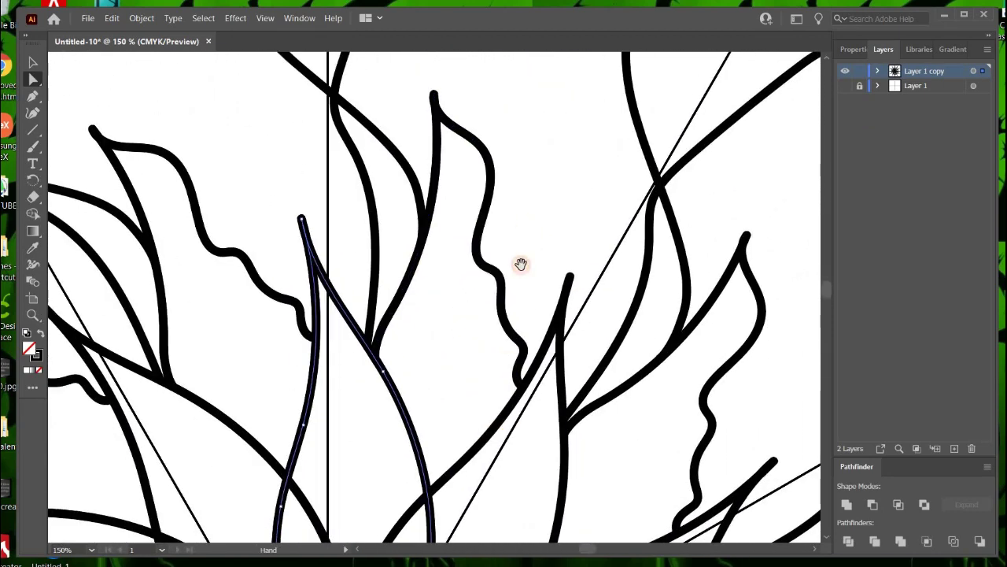
pyautogui.moveTo(521, 263); pyautogui.dragTo(516, 391)
pyautogui.moveTo(567, 306); pyautogui.dragTo(530, 294)
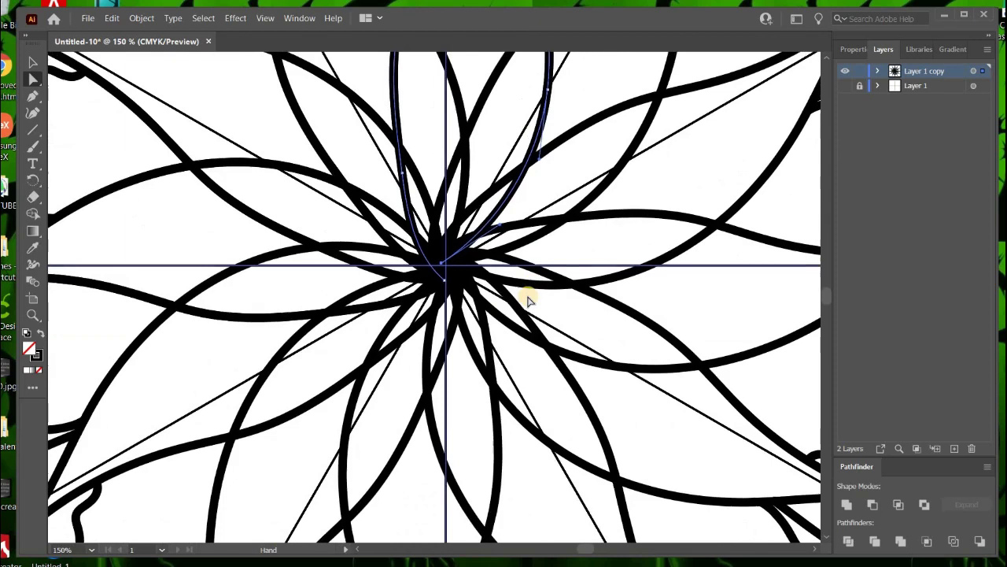
# Zoom out to 50% and then to 33.33% to show the whole mandala
pyautogui.click(91, 549)
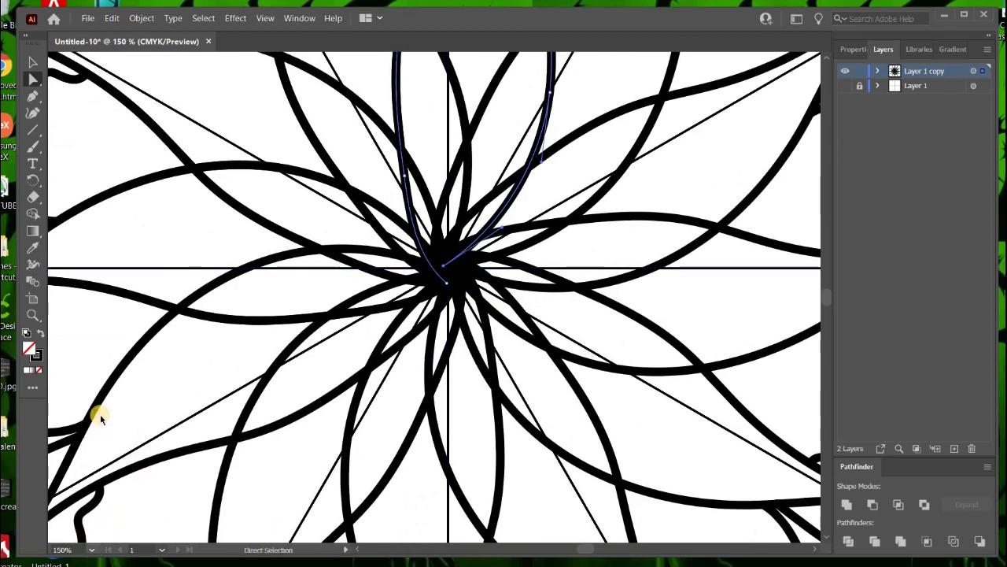
pyautogui.click(112, 392)
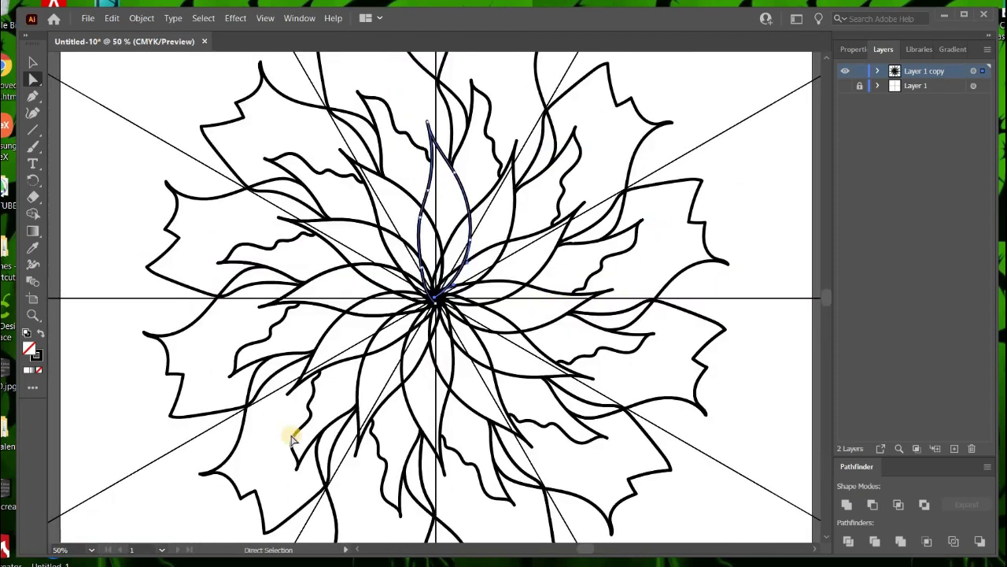
pyautogui.click(91, 550)
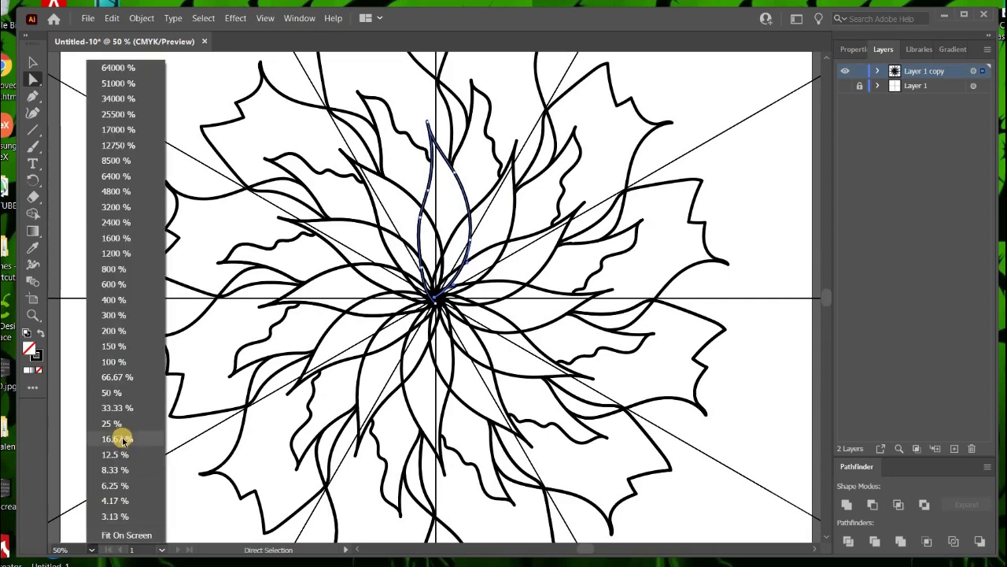
pyautogui.click(116, 408)
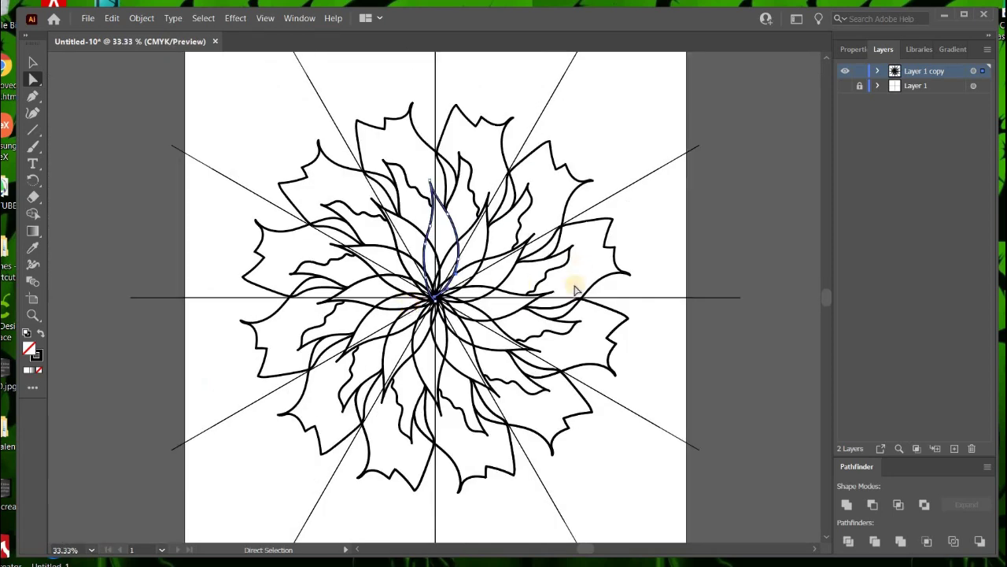
# Marquee-select all the artwork across the artboard with the Selection tool
pyautogui.click(46, 67)
pyautogui.click(104, 87)
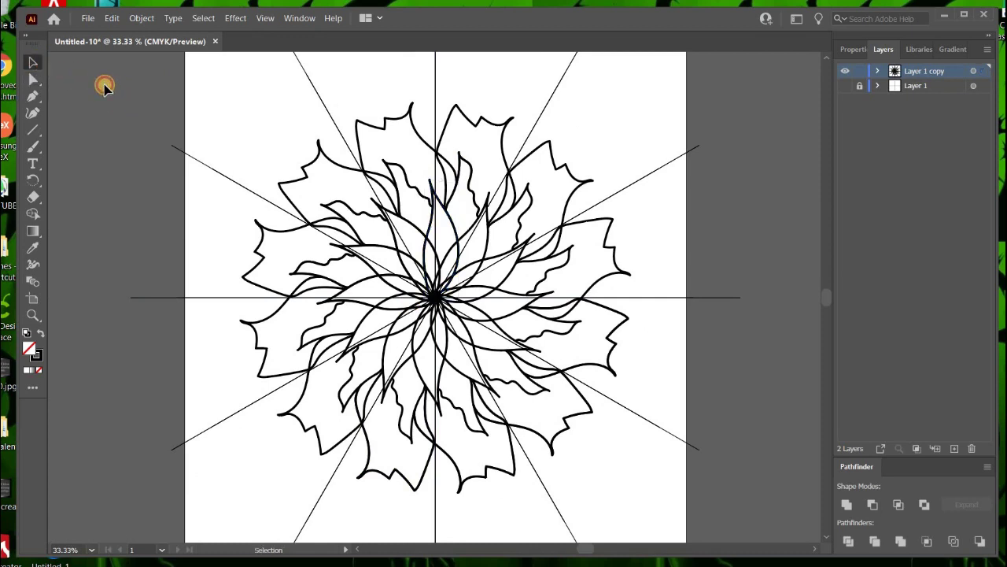
pyautogui.click(405, 275)
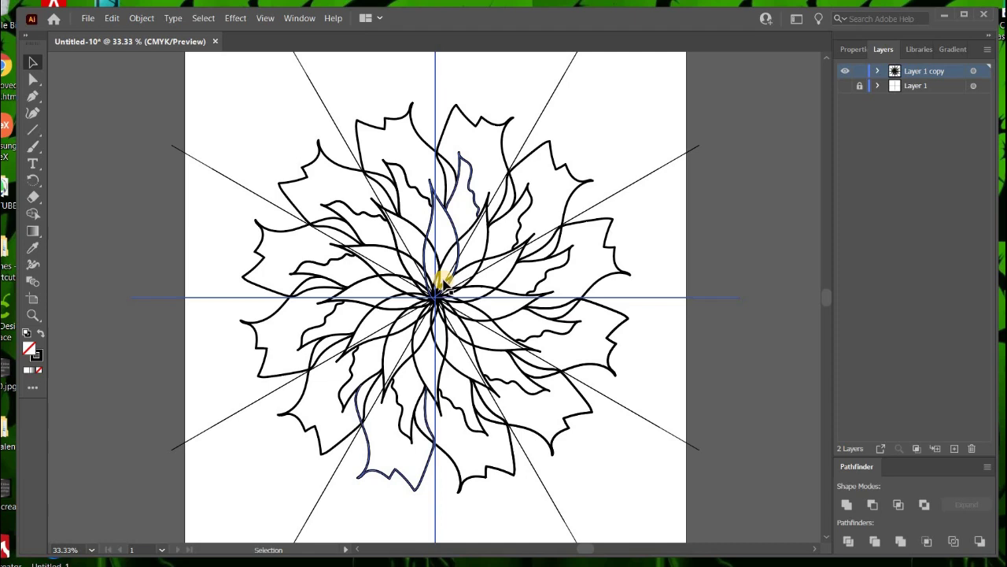
pyautogui.click(197, 193)
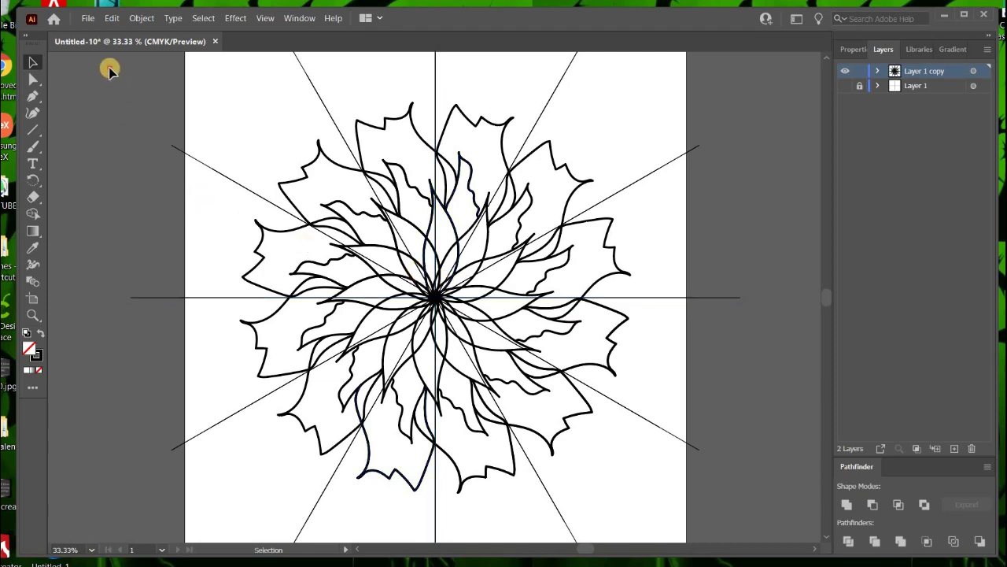
pyautogui.moveTo(168, 115); pyautogui.dragTo(720, 520)
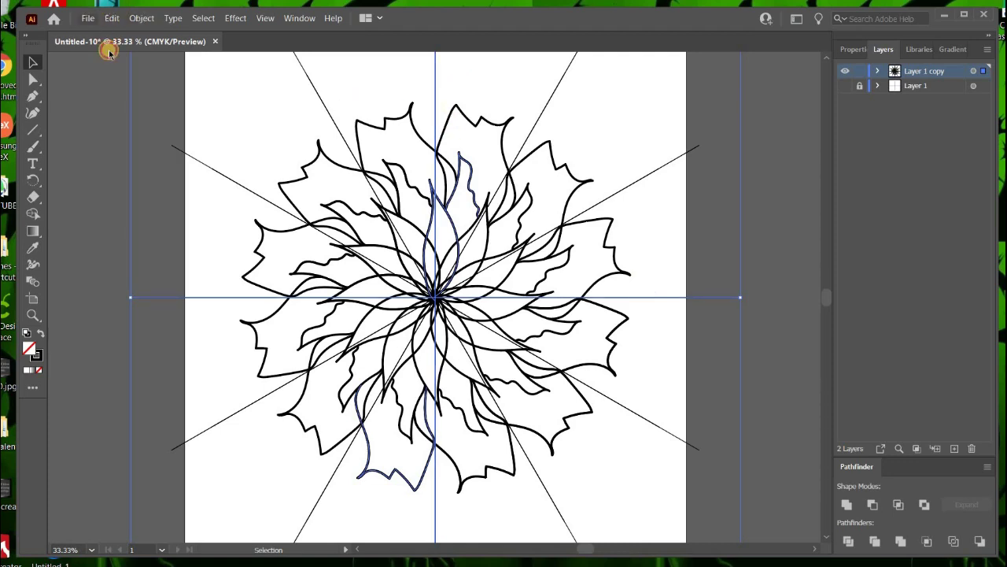
# Create a new 19 × 19 in document, Untitled-11
pyautogui.click(87, 18)
pyautogui.press('Escape')
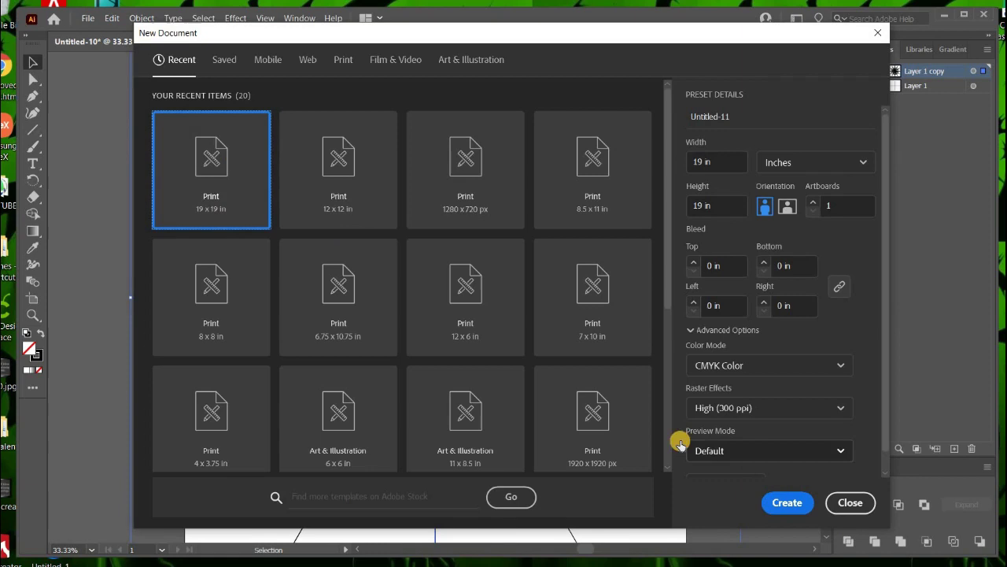
pyautogui.press('Escape')
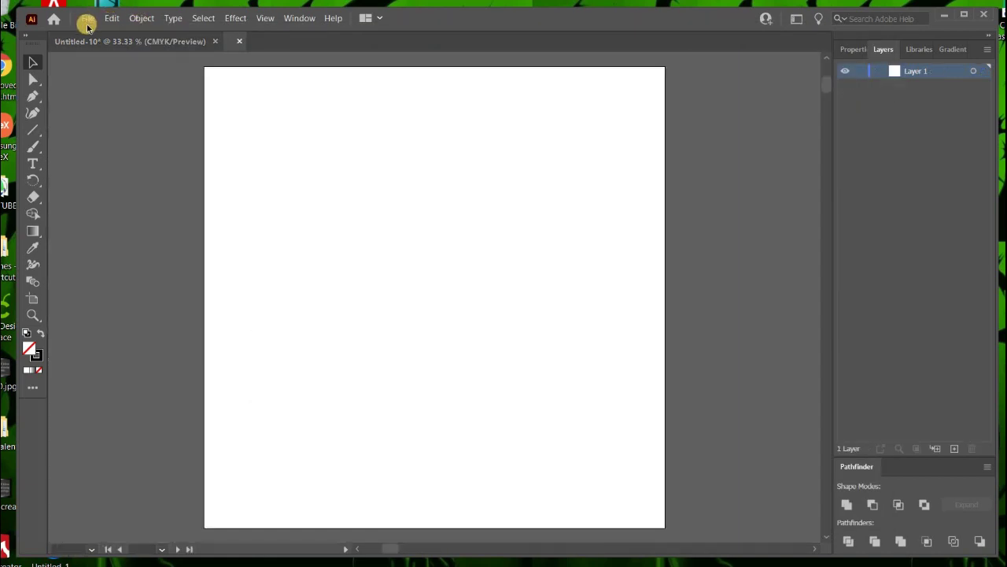
# Copy the selected mandala artwork from Untitled-10 and paste it into Untitled-11
pyautogui.hotkey('ctrl', 'Tab')
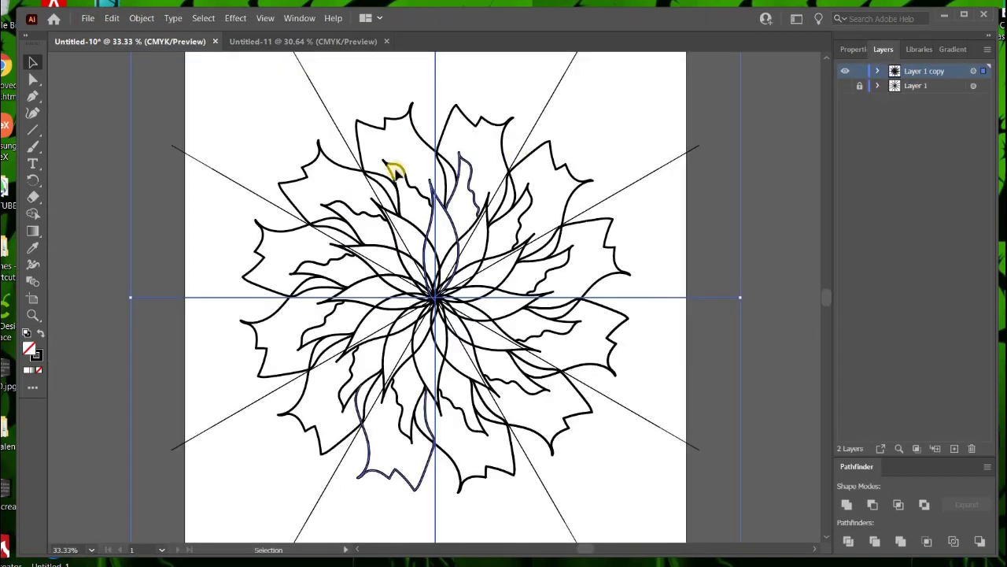
pyautogui.click(112, 18)
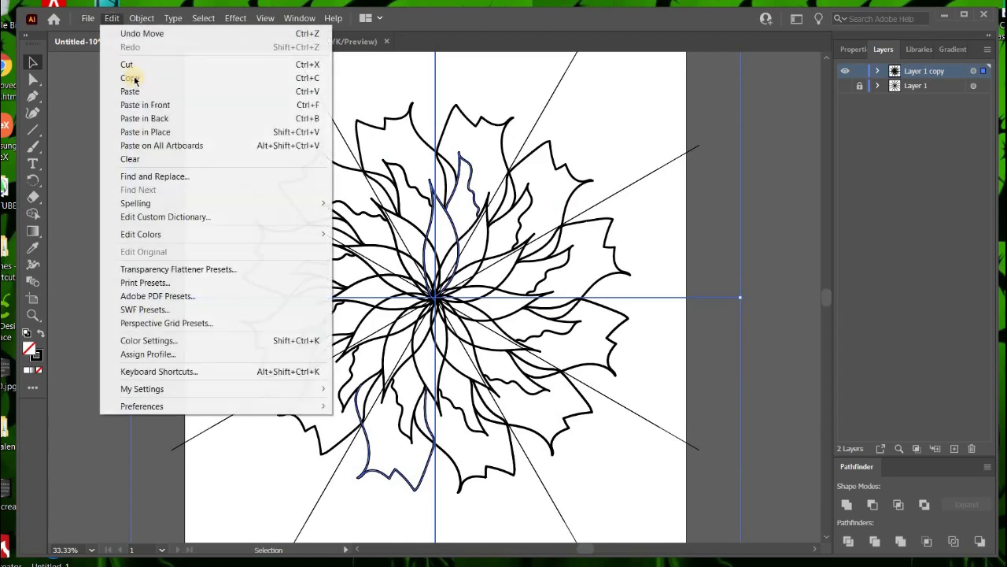
pyautogui.click(130, 77)
pyautogui.hotkey('ctrl', 'Tab')
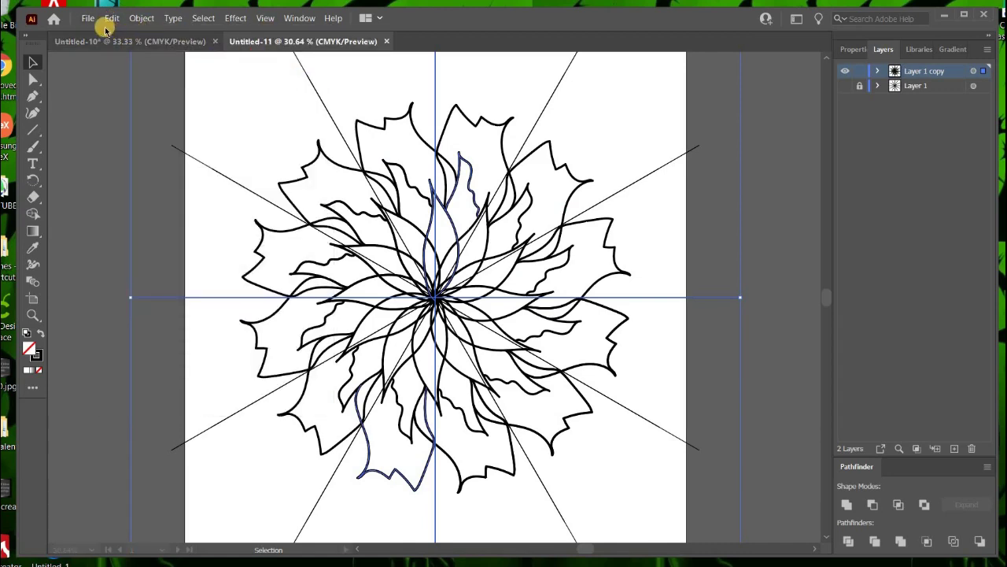
pyautogui.click(120, 26)
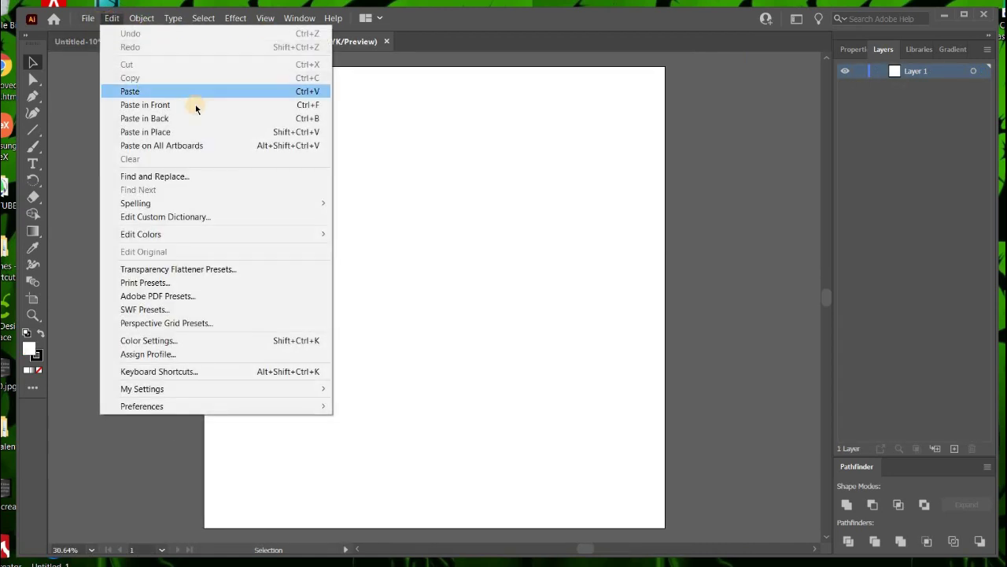
pyautogui.click(193, 93)
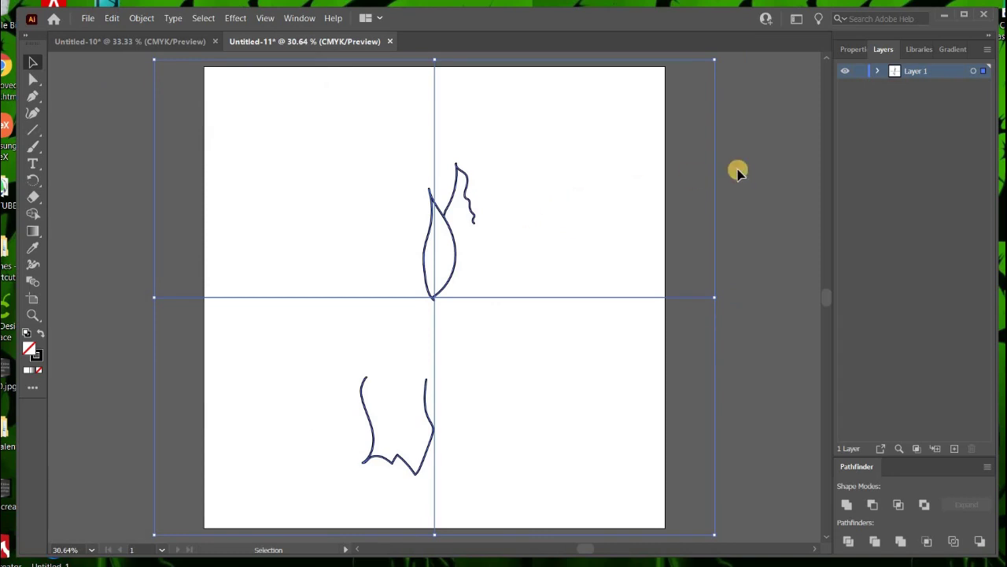
# Undo the paste in Untitled-11 and return to the mandala document
pyautogui.click(447, 236)
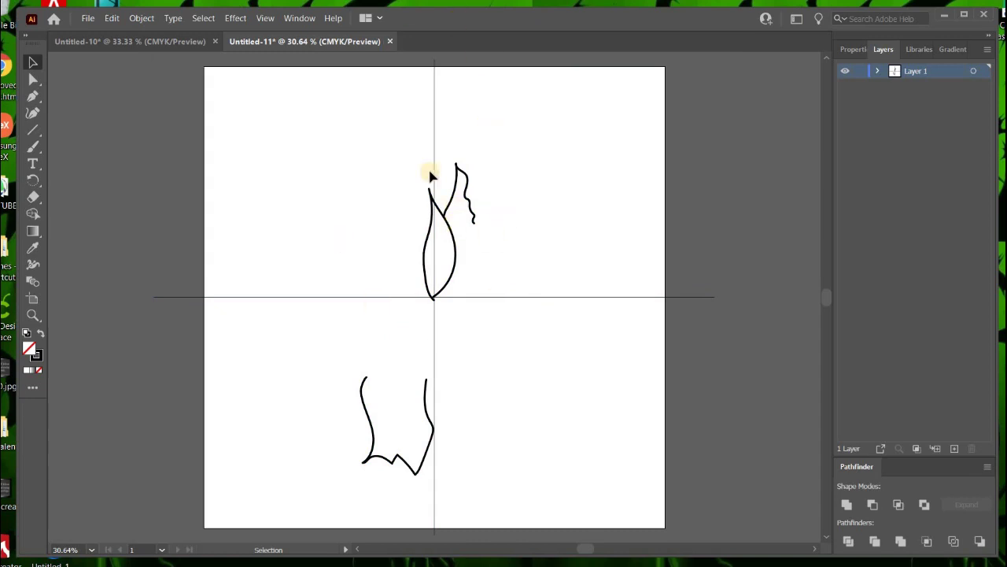
pyautogui.click(112, 18)
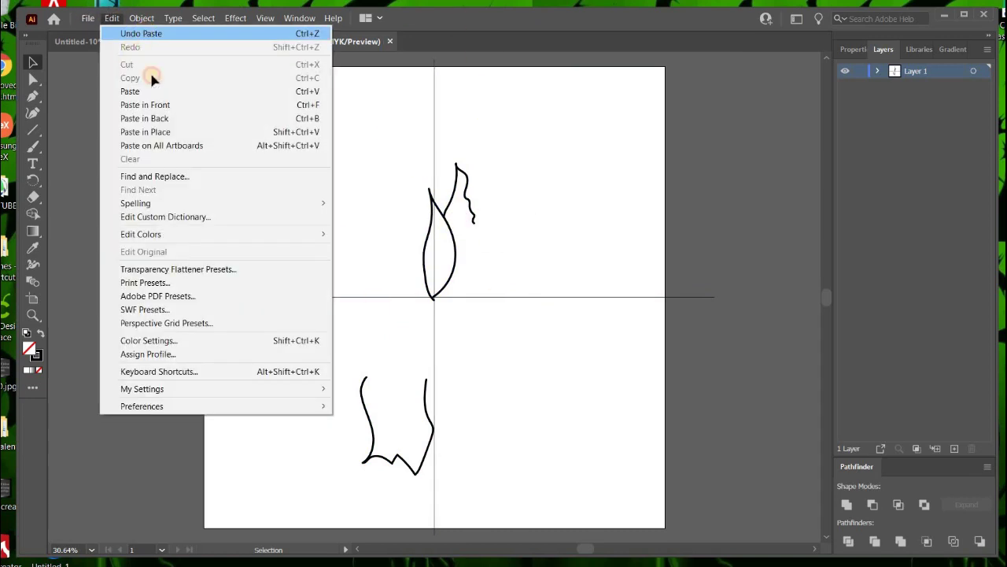
pyautogui.click(142, 33)
pyautogui.click(157, 41)
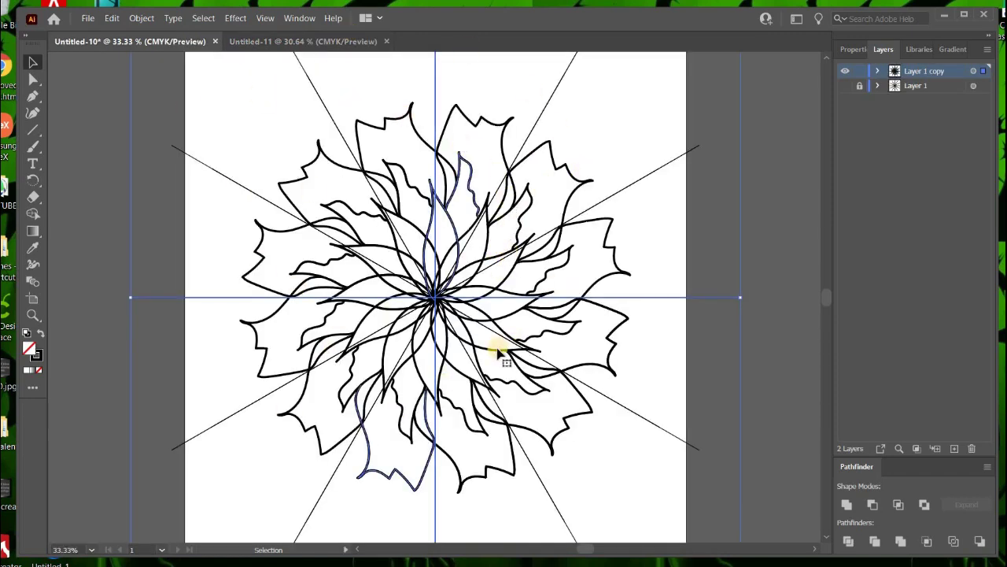
# Expand the mandala's appearance and unite all its paths with Pathfinder Unite
pyautogui.click(144, 18)
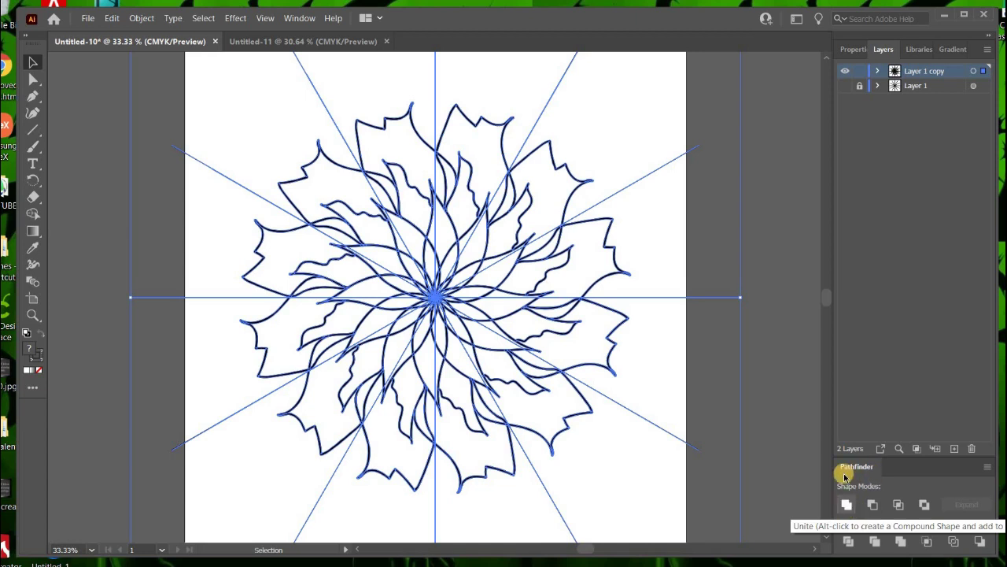
pyautogui.click(848, 505)
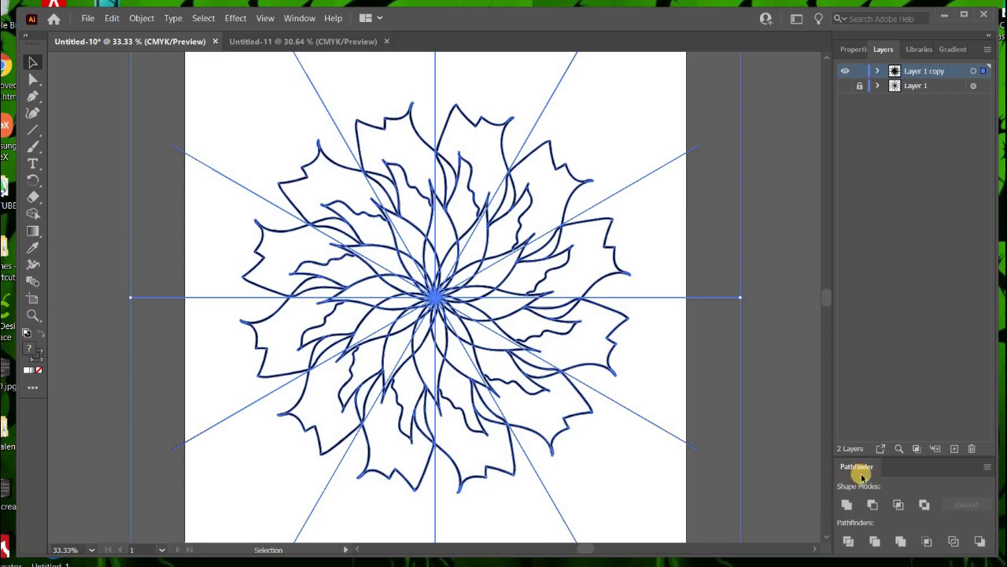
pyautogui.click(307, 20)
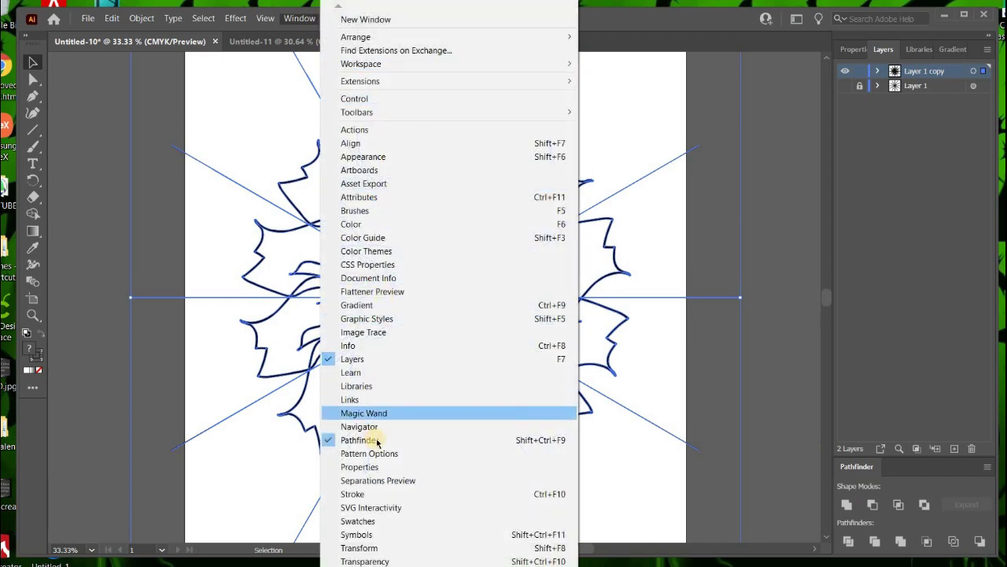
pyautogui.click(850, 506)
pyautogui.click(850, 506)
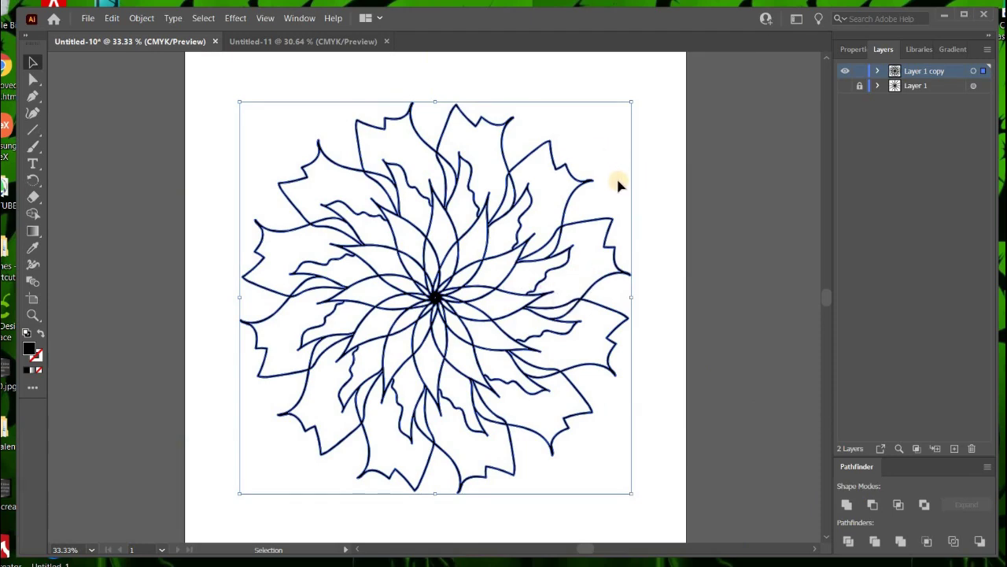
# Deselect, zoom to 400%, and select the centre anchor with the Direct Selection tool
pyautogui.click(579, 254)
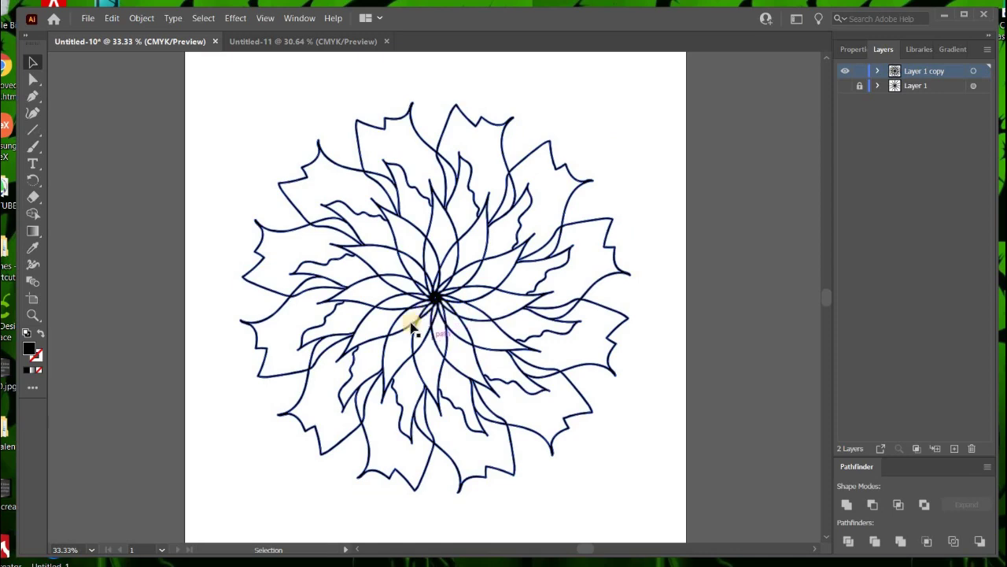
pyautogui.click(91, 550)
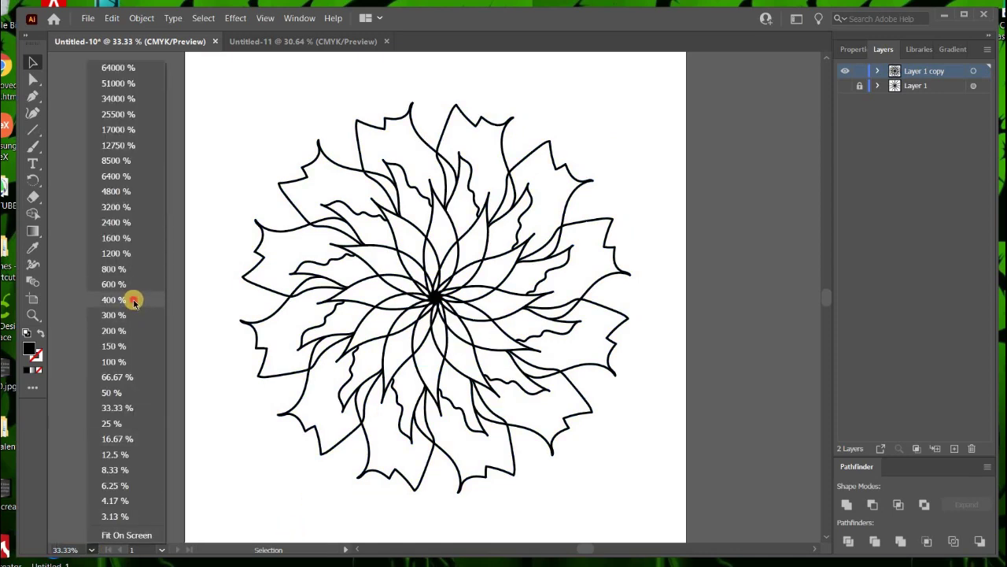
pyautogui.press('Return')
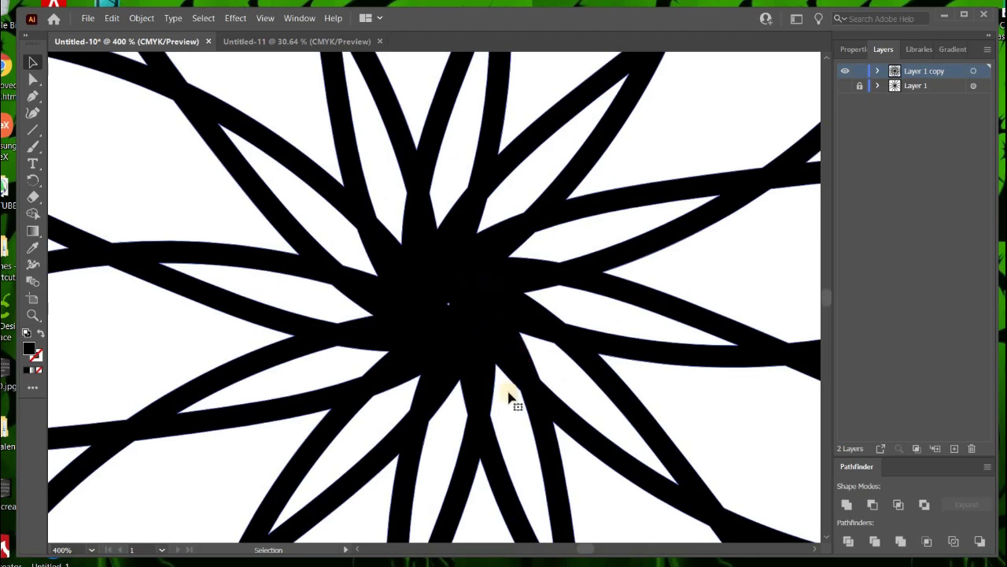
pyautogui.click(33, 80)
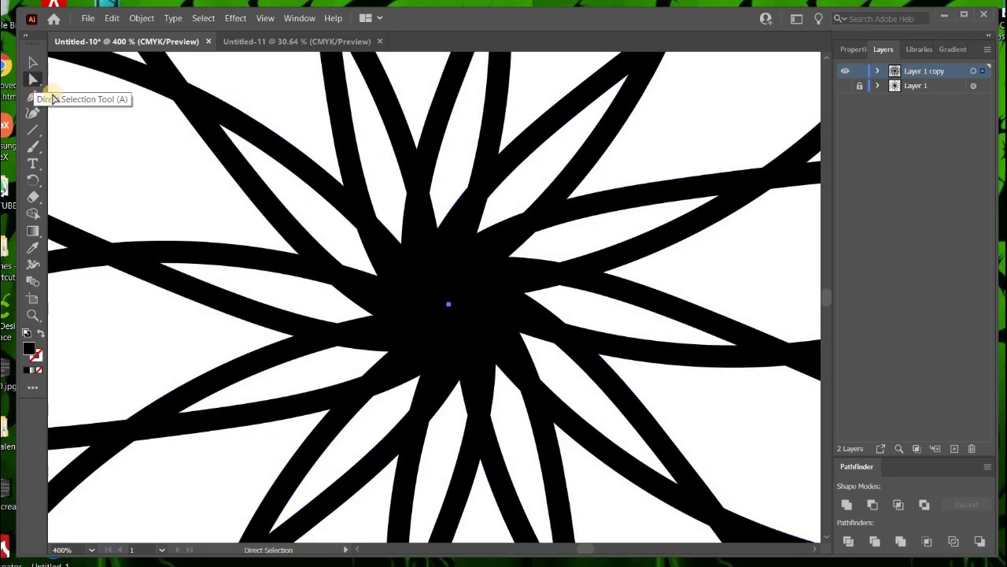
pyautogui.click(449, 305)
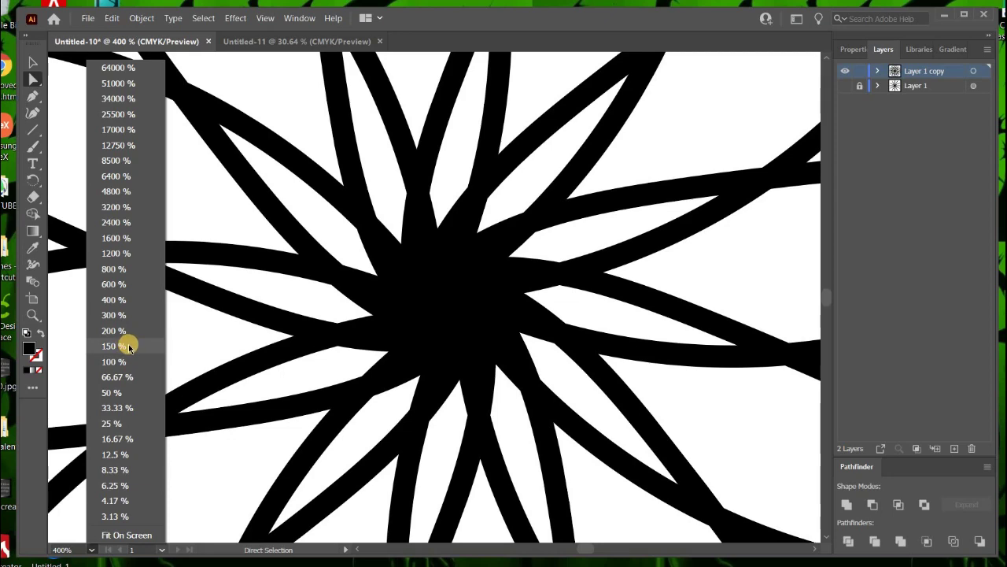
# Zoom out to 33.33% to show the whole flower and select a small centre path
pyautogui.click(145, 403)
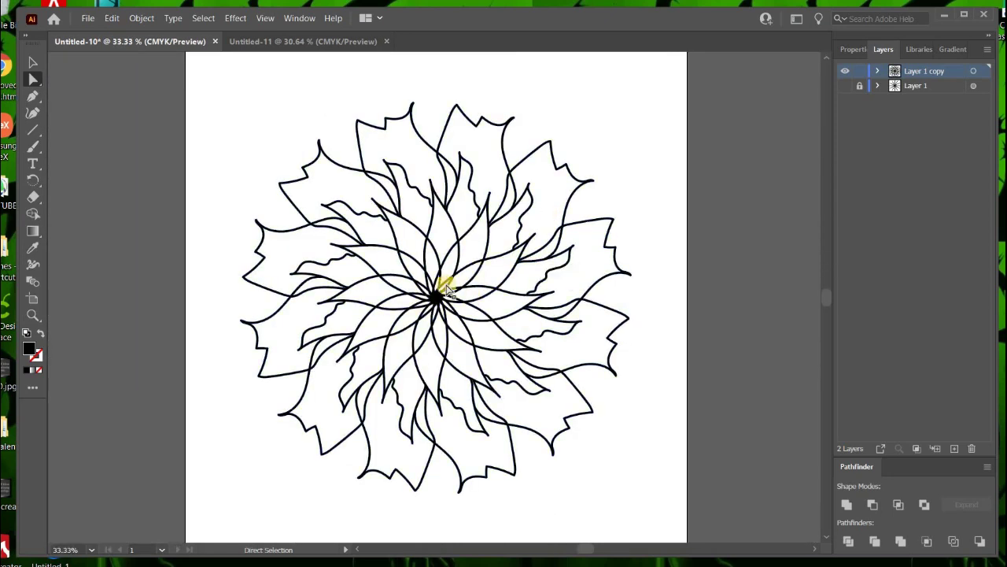
pyautogui.click(454, 307)
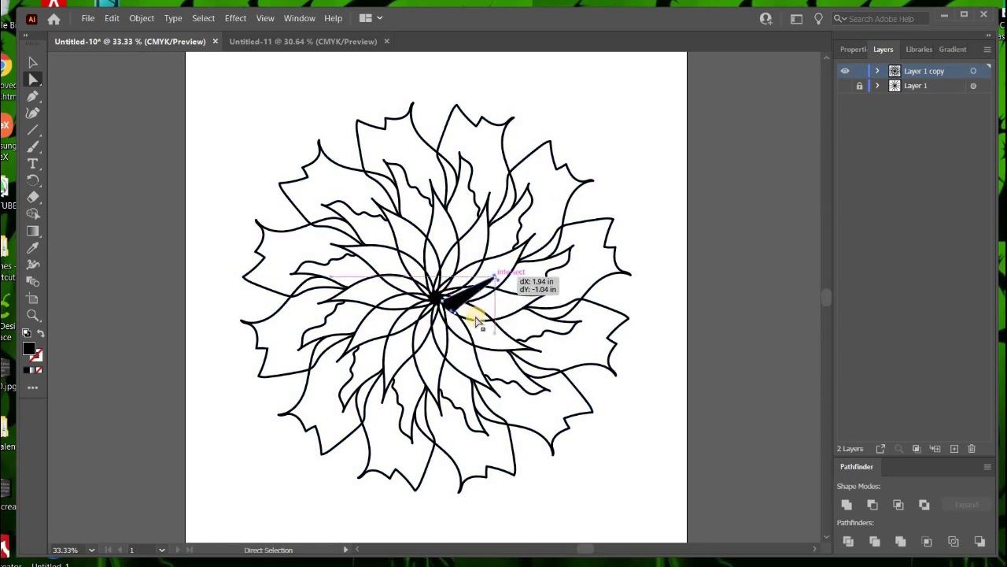
pyautogui.click(111, 18)
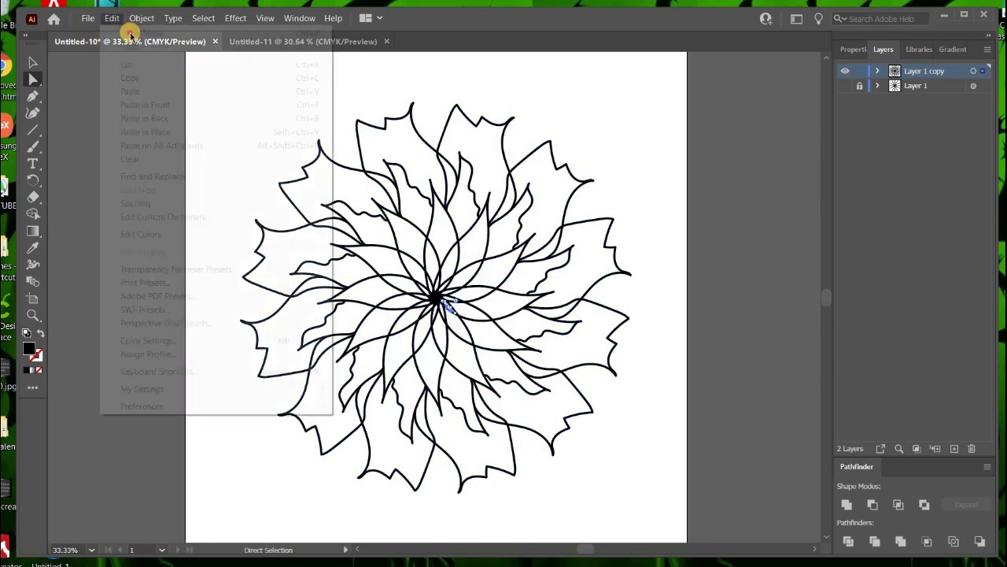
pyautogui.click(80, 84)
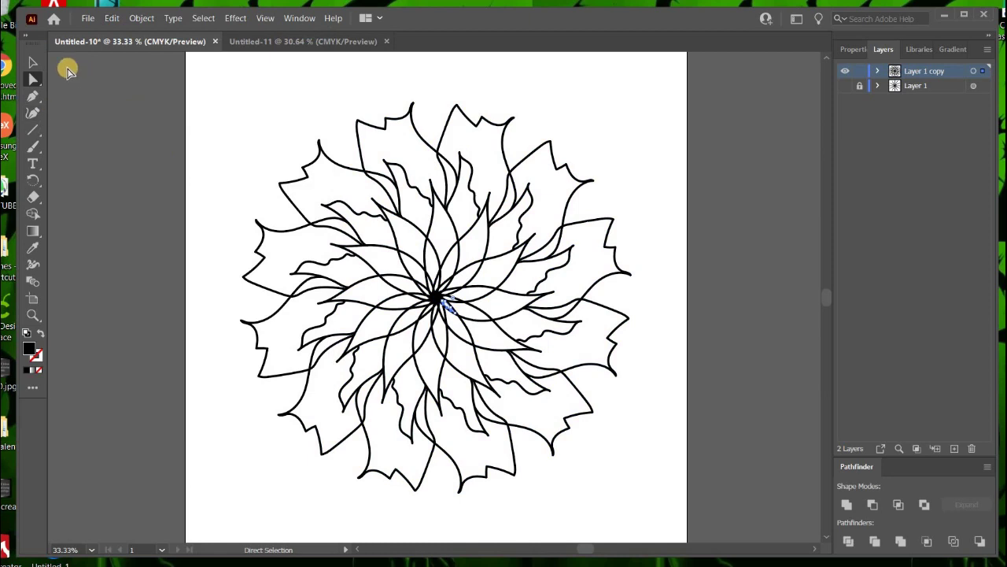
# Select the whole flower and nudge it to centre it on the artboard
pyautogui.press('v')
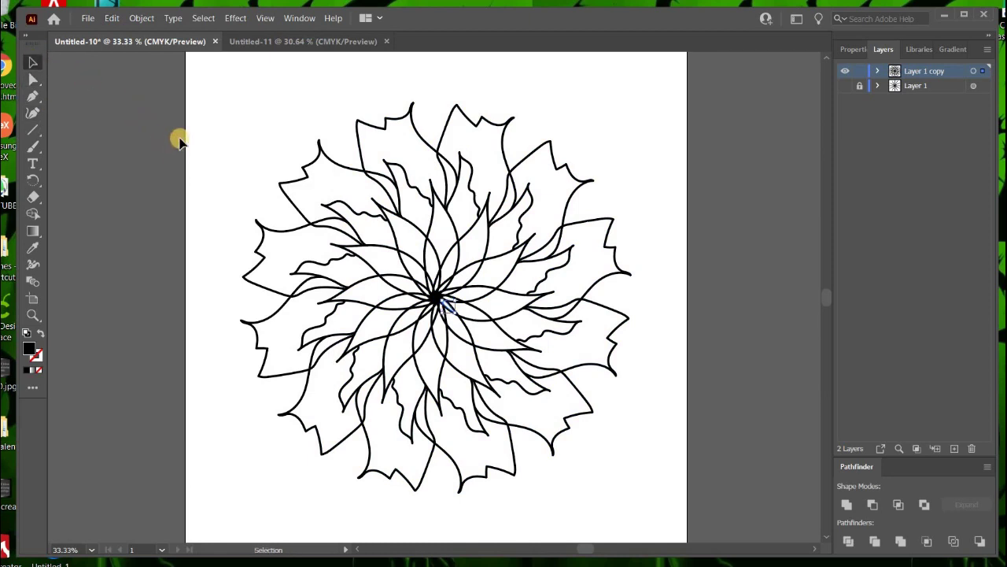
pyautogui.click(197, 110)
pyautogui.moveTo(632, 432); pyautogui.dragTo(683, 529)
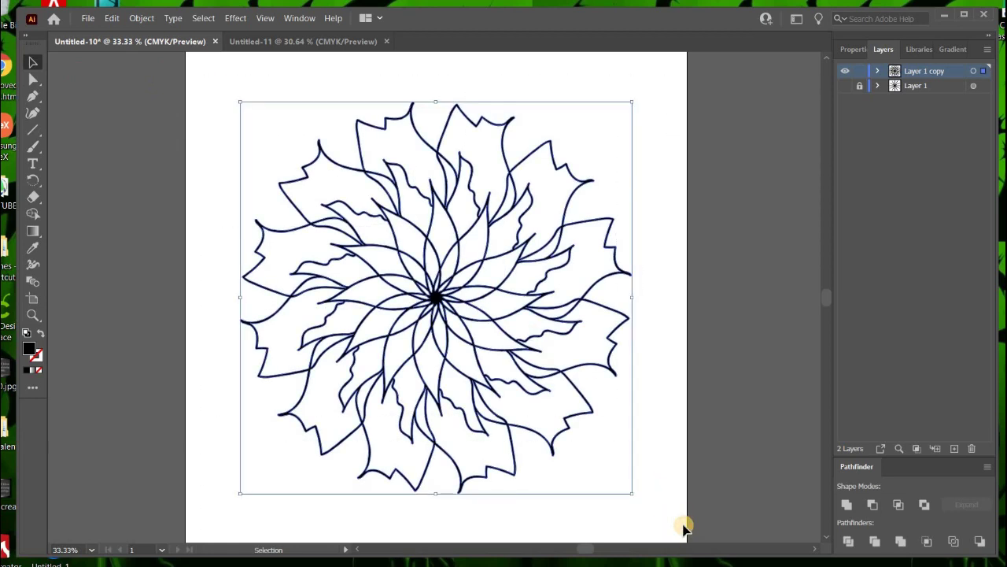
pyautogui.click(442, 253)
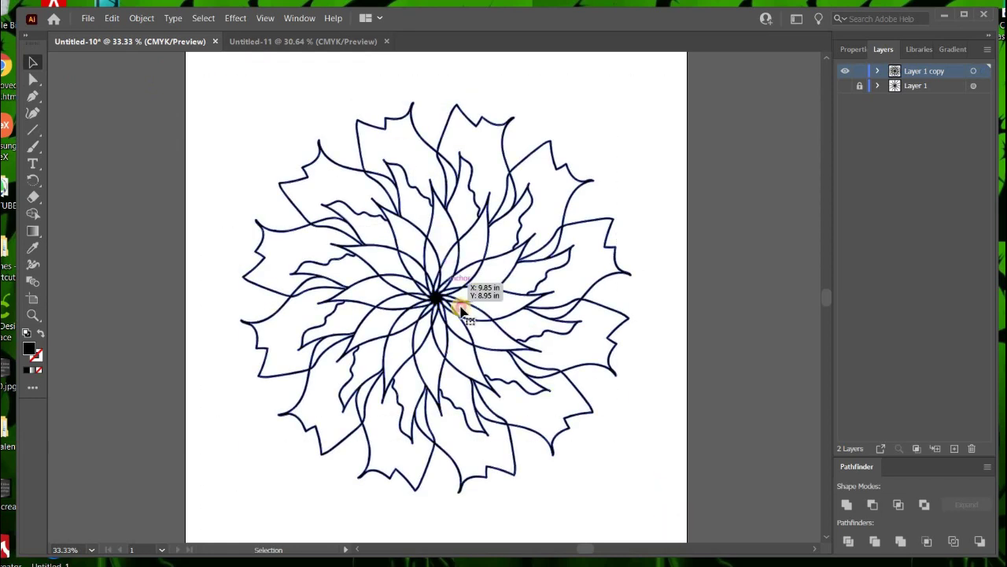
pyautogui.click(462, 311)
pyautogui.moveTo(571, 128); pyautogui.dragTo(425, 249)
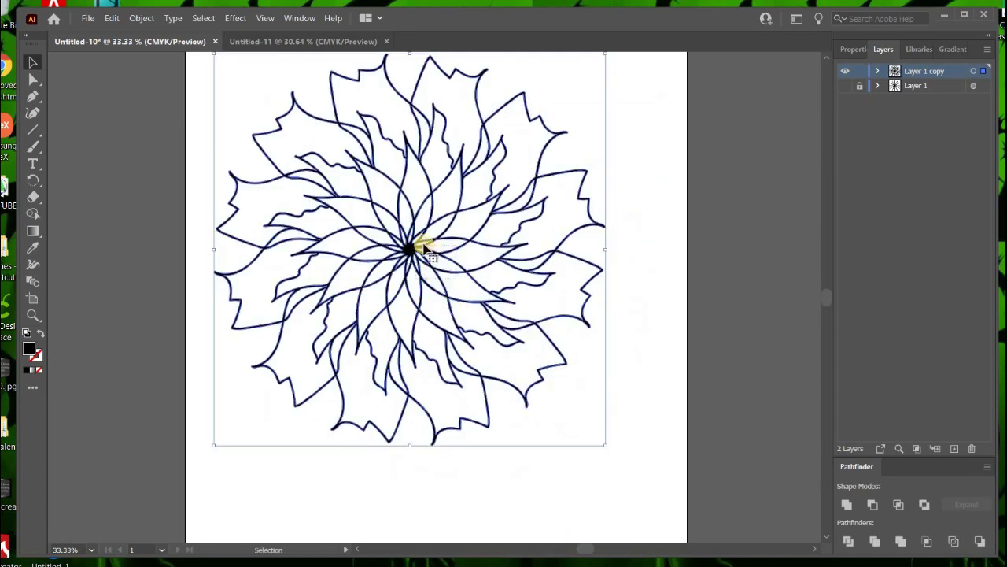
pyautogui.hotkey('ctrl', 'z')
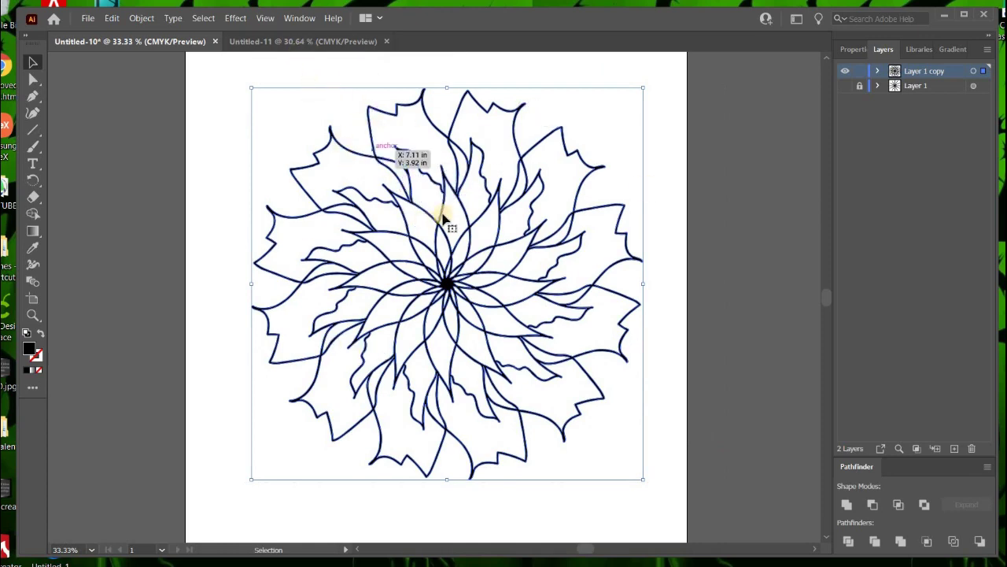
pyautogui.moveTo(434, 274); pyautogui.dragTo(423, 274)
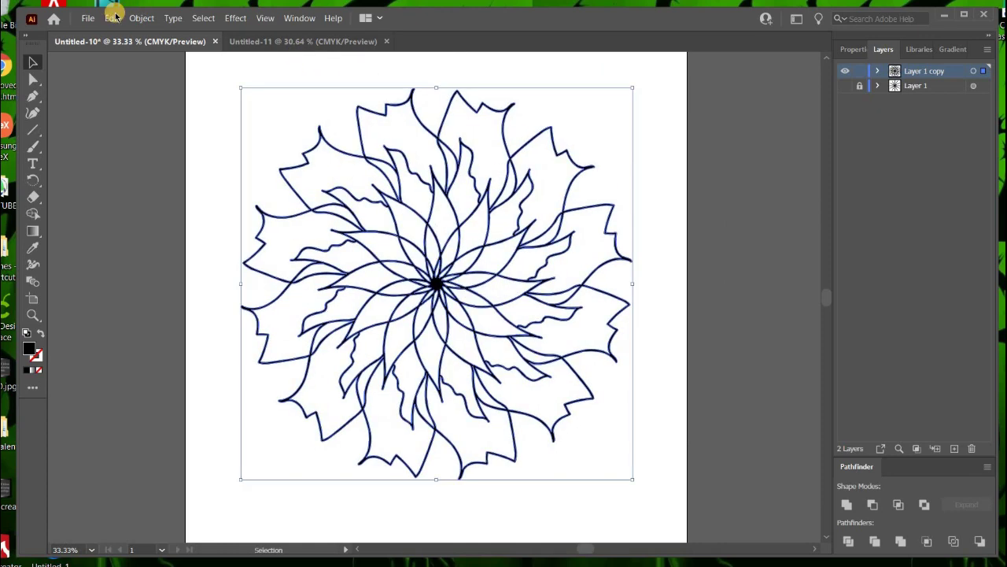
# Copy the flower, paste it onto Untitled-11's artboard, and position it there
pyautogui.click(114, 17)
pyautogui.click(156, 67)
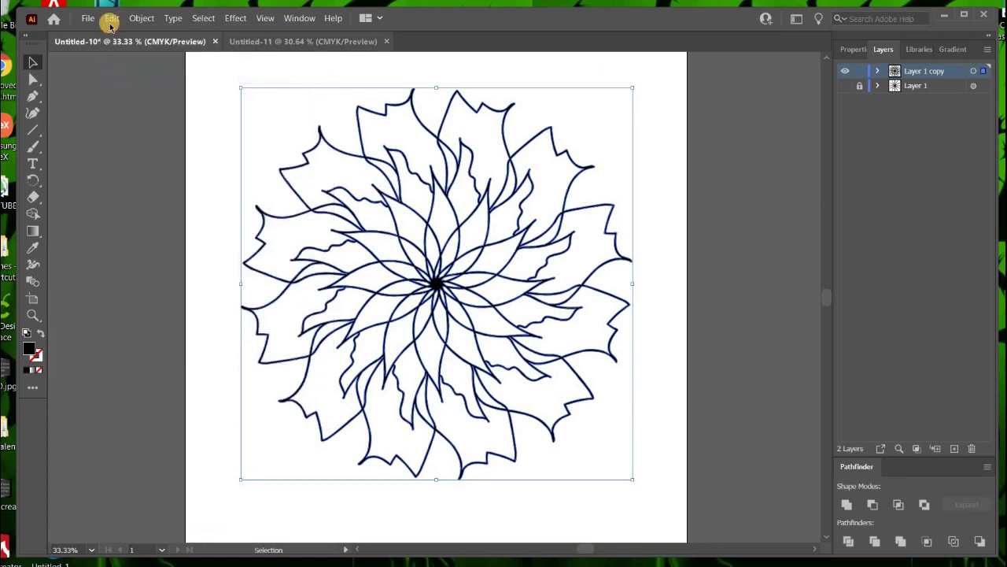
pyautogui.click(303, 41)
pyautogui.click(112, 17)
pyautogui.click(249, 91)
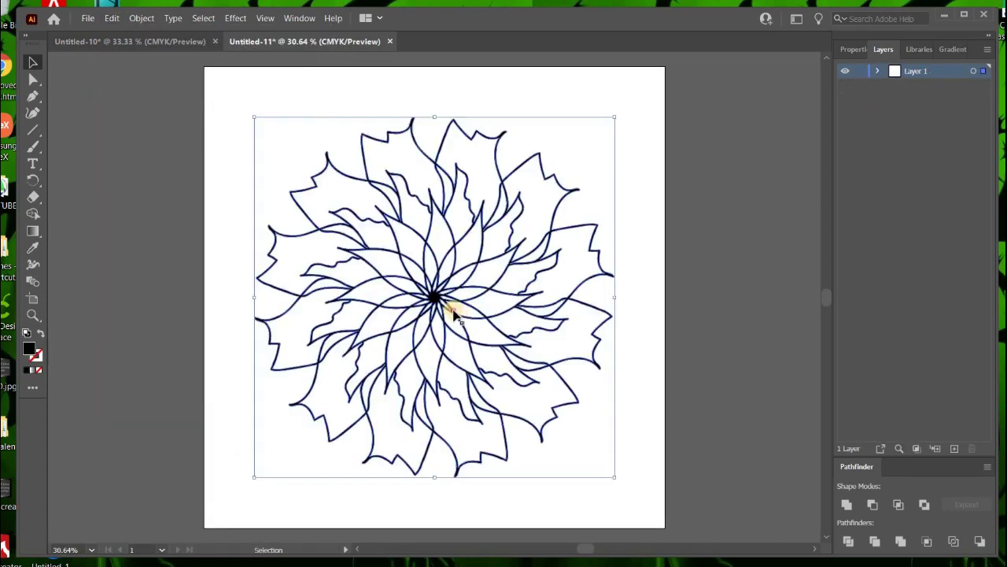
pyautogui.moveTo(454, 314); pyautogui.dragTo(416, 267)
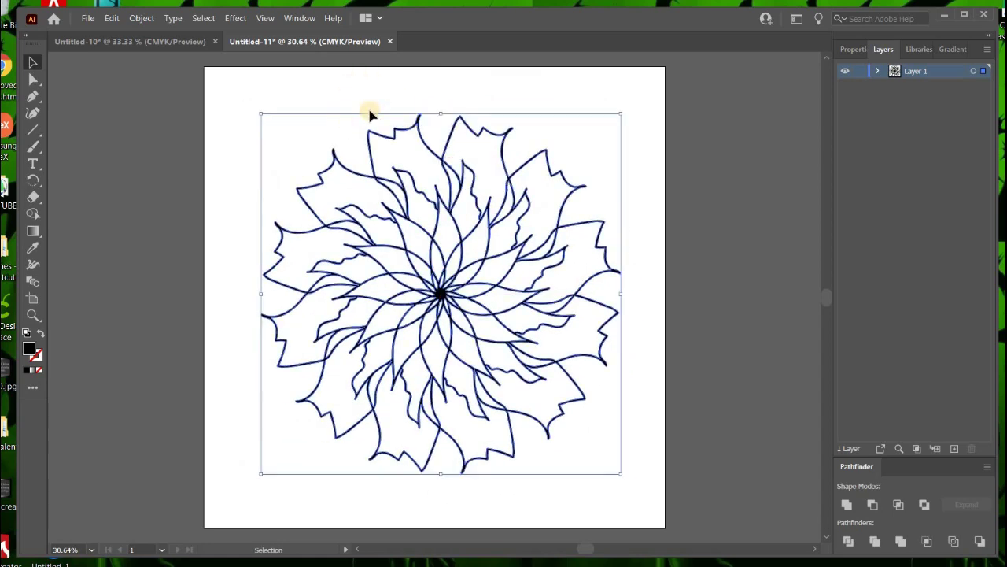
pyautogui.click(175, 41)
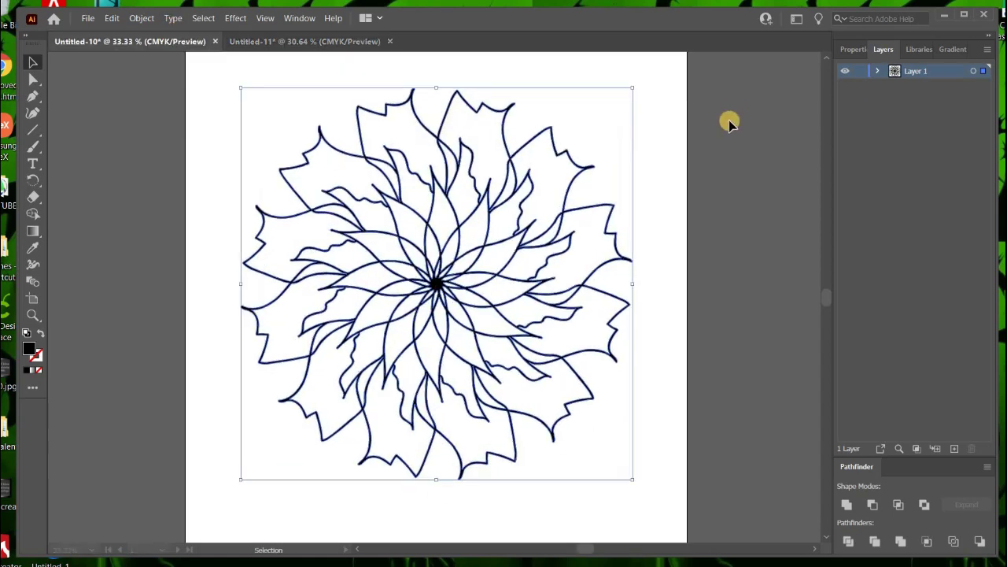
# Save the document to Cloud documents › TEMPLATEZ under the name mandala15
pyautogui.click(88, 22)
pyautogui.click(129, 128)
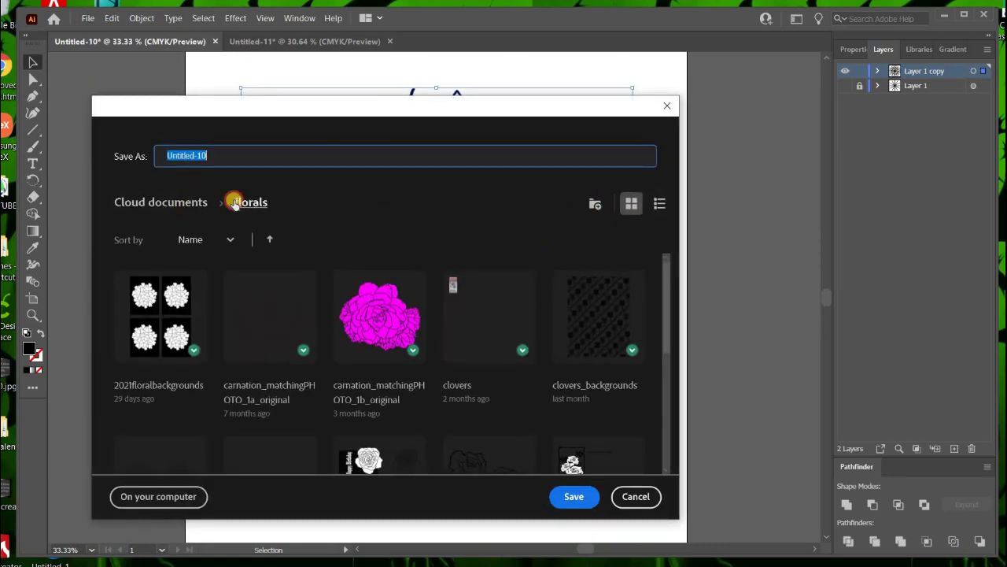
pyautogui.scroll(-5, 668, 436)
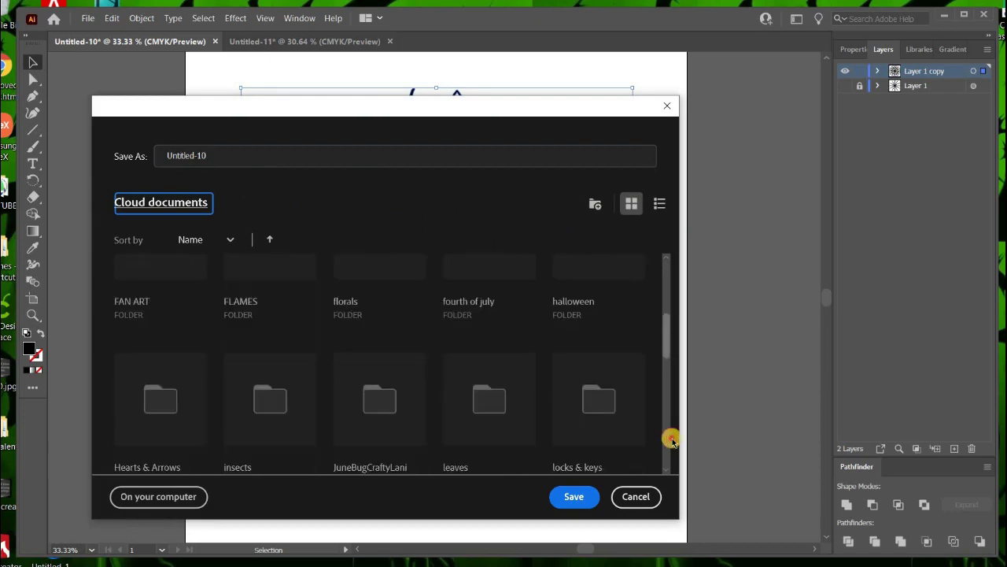
pyautogui.scroll(-5, 671, 454)
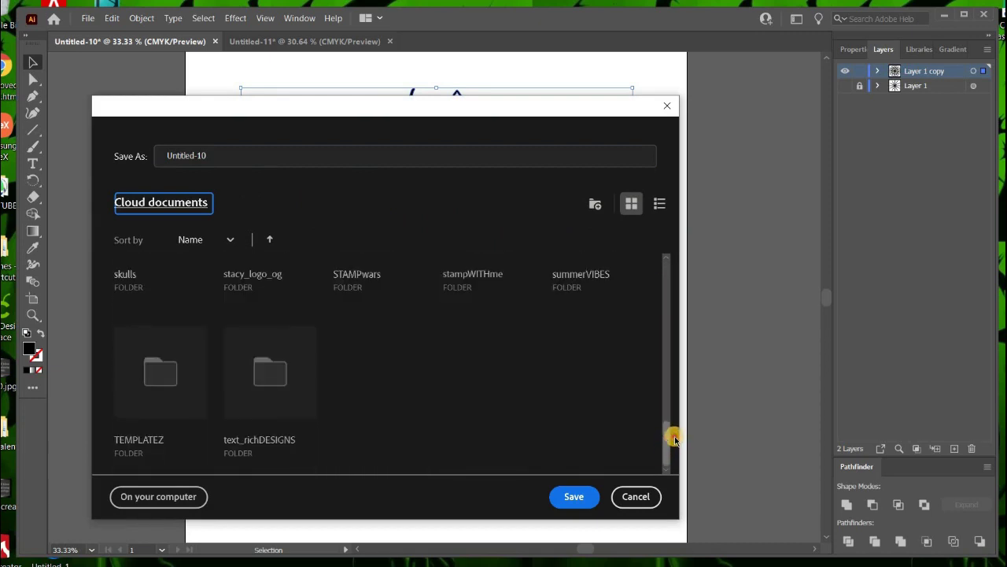
pyautogui.doubleClick(181, 382)
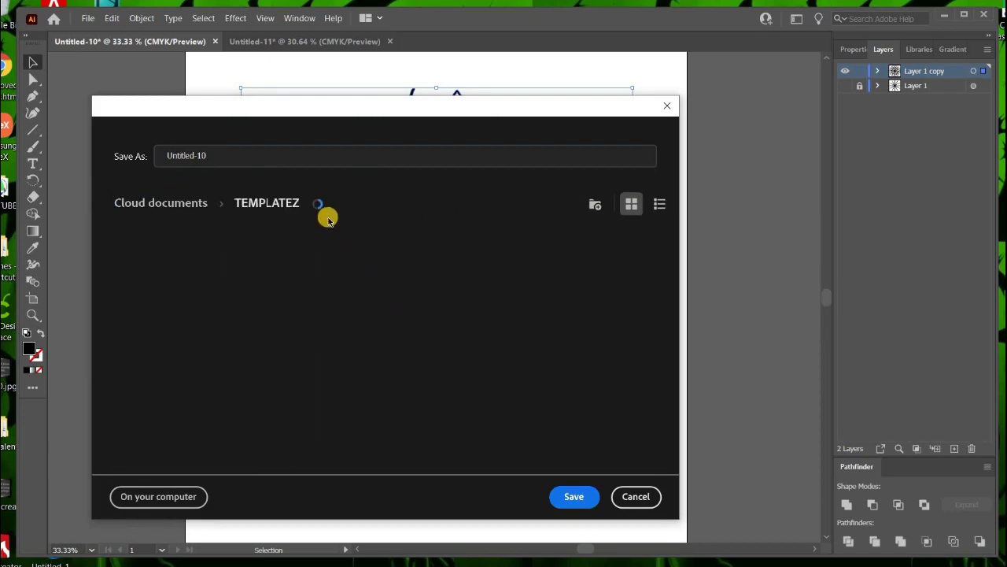
pyautogui.click(213, 155)
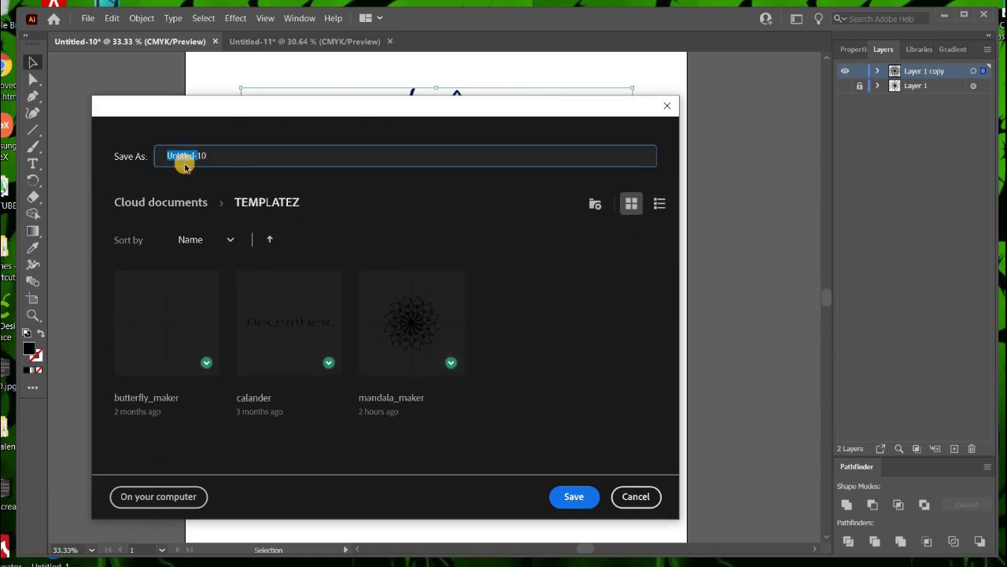
pyautogui.press('BackSpace')
pyautogui.write('mandala15')
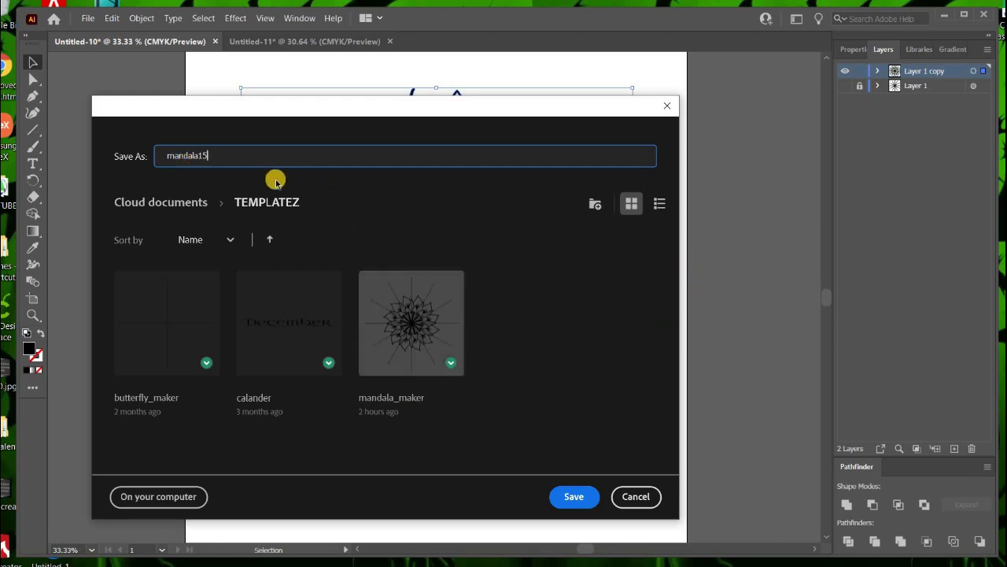
pyautogui.click(583, 495)
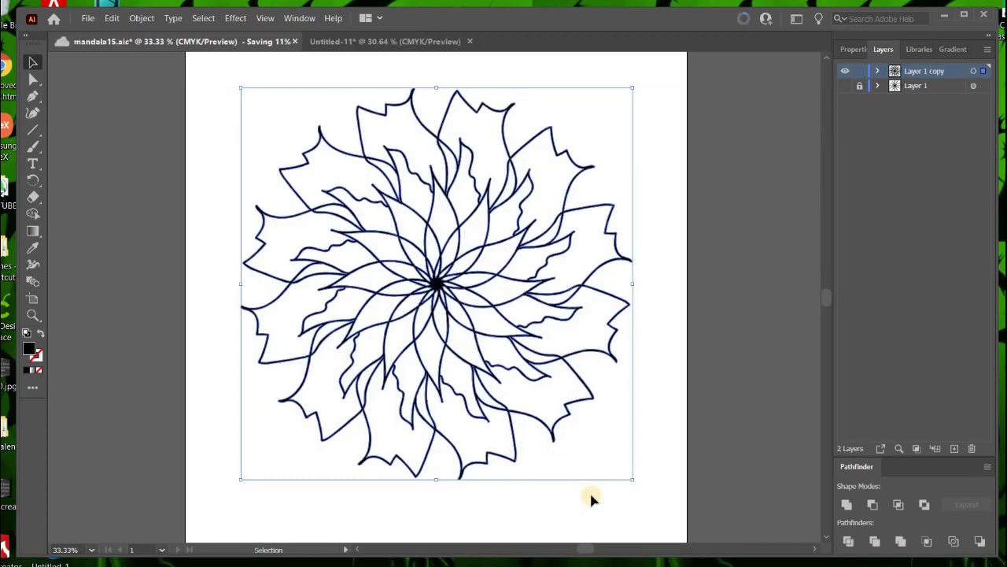
# Switch to Untitled-11 and save it as flowers15 in the cloud florals folder
pyautogui.click(367, 40)
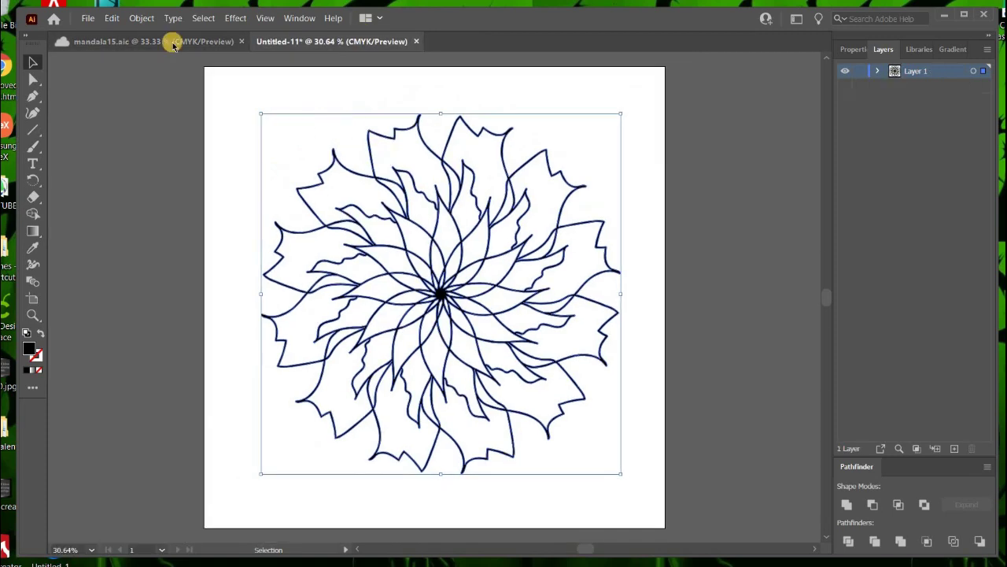
pyautogui.click(88, 19)
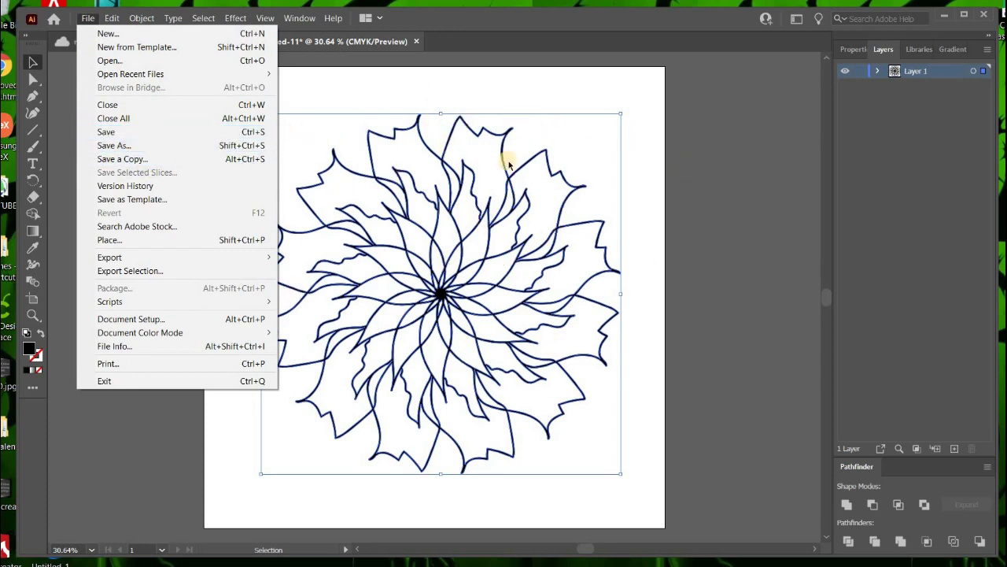
pyautogui.click(137, 132)
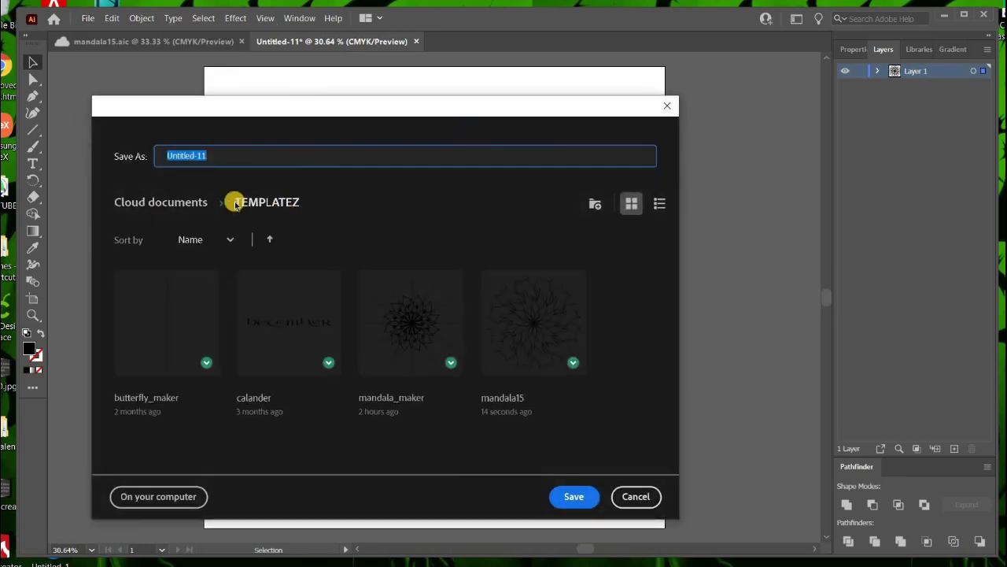
pyautogui.click(193, 203)
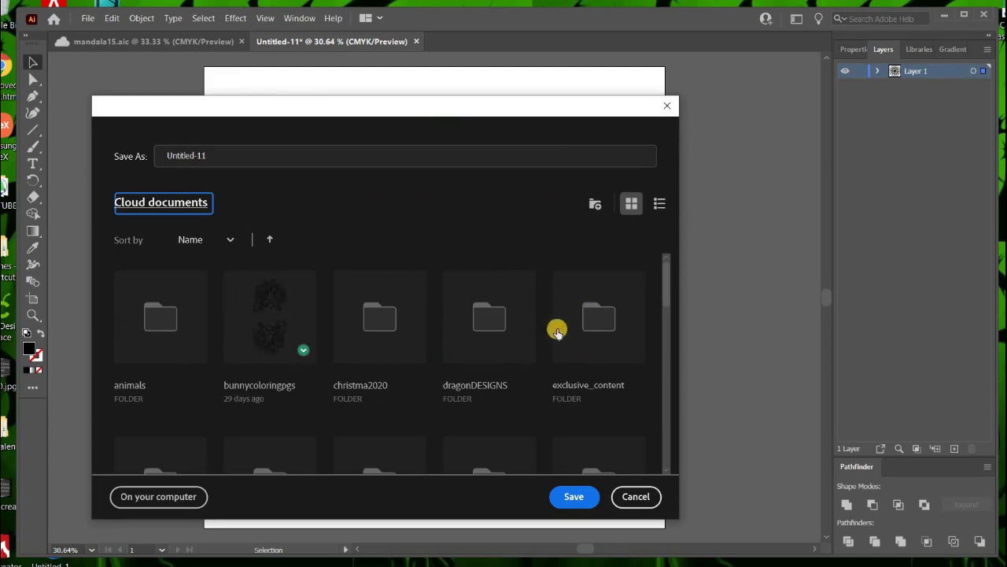
pyautogui.scroll(-3, 666, 315)
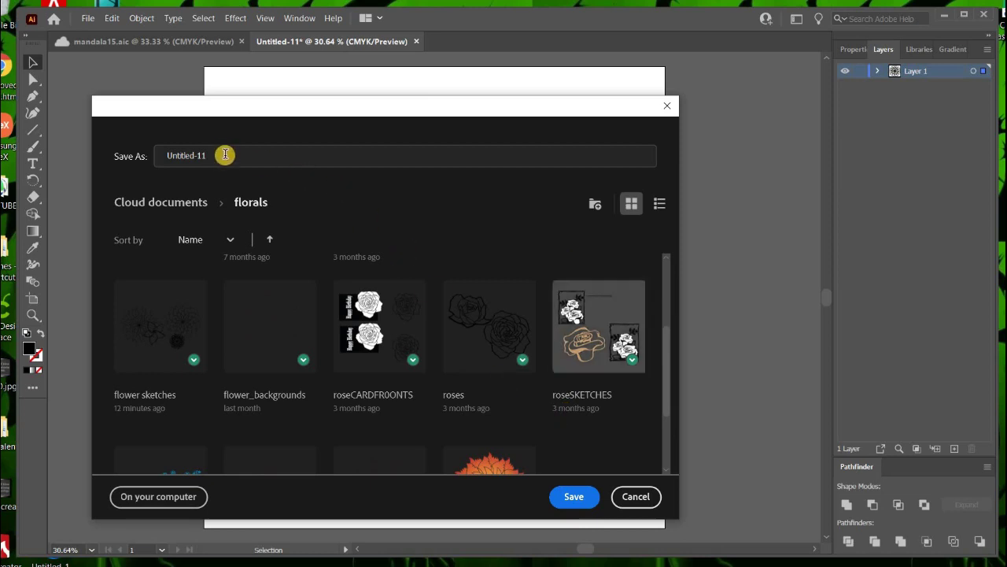
pyautogui.click(178, 159)
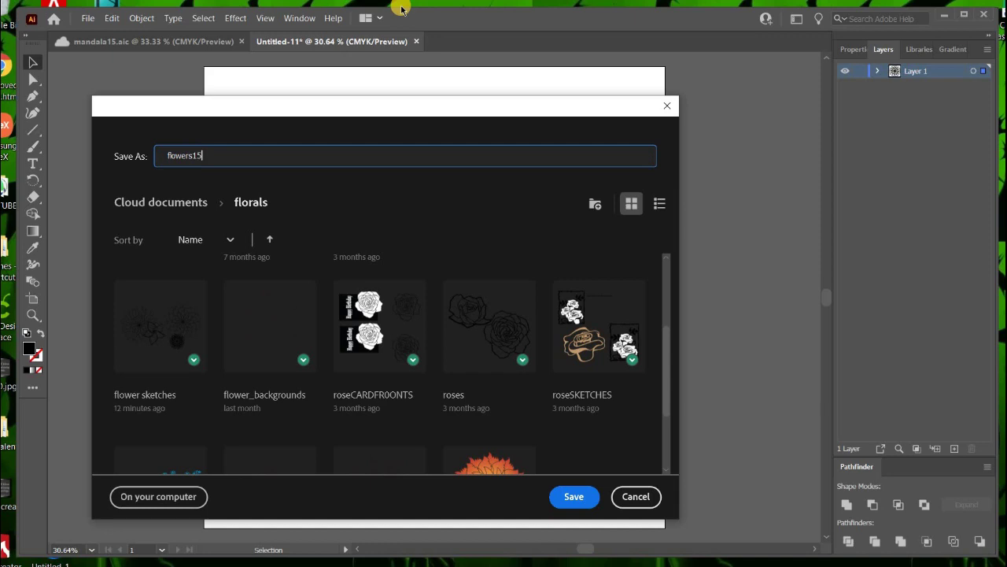
pyautogui.click(587, 499)
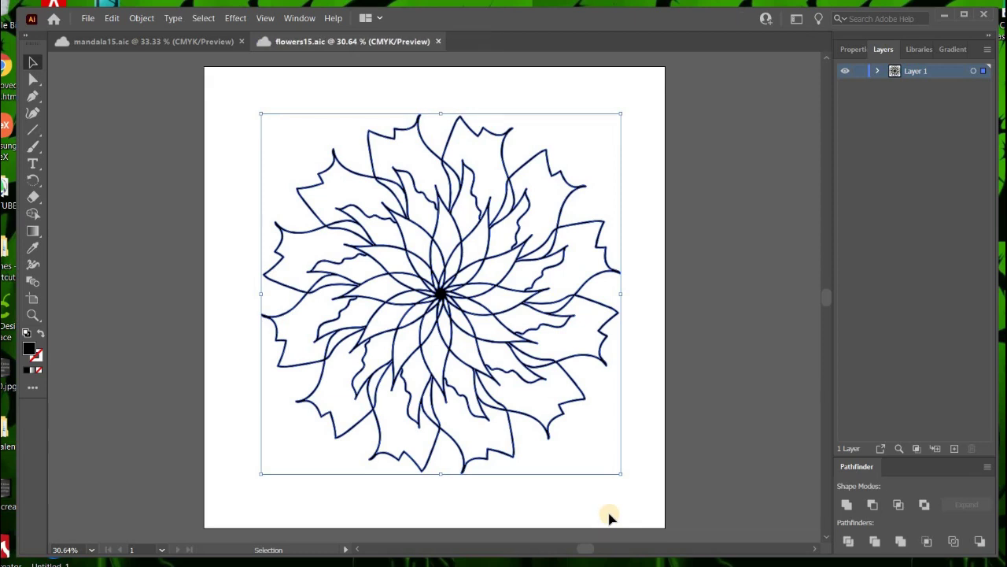
# Lock and hide Layer 1, delete the extra Layer 1 copy, and view in outline mode
pyautogui.click(859, 71)
pyautogui.click(954, 448)
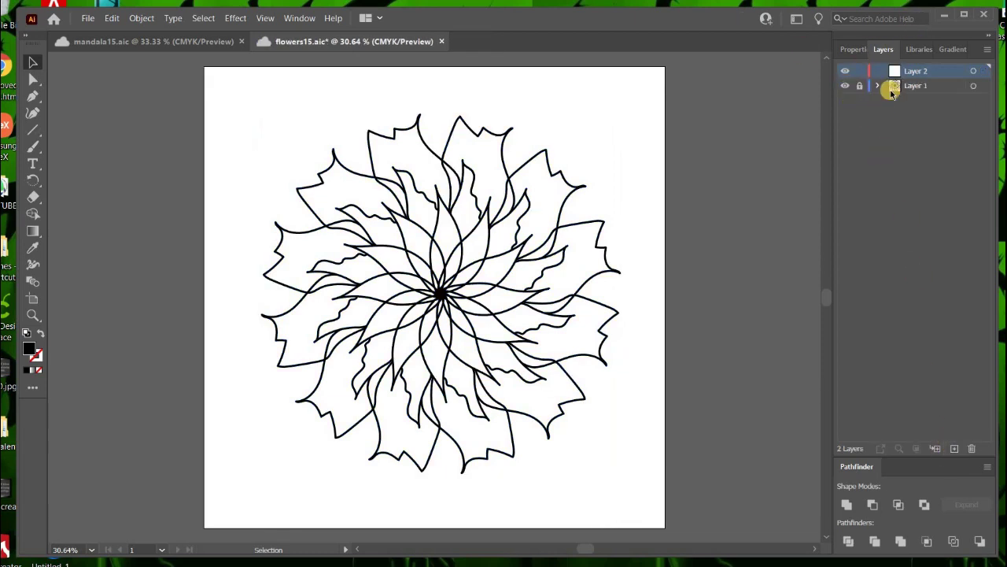
pyautogui.click(846, 85)
pyautogui.click(196, 41)
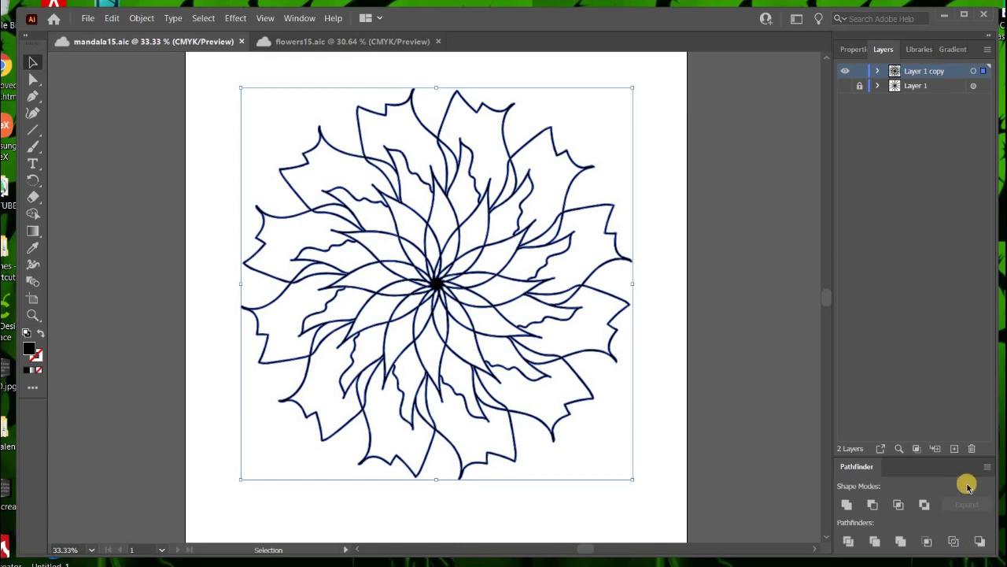
pyautogui.click(972, 448)
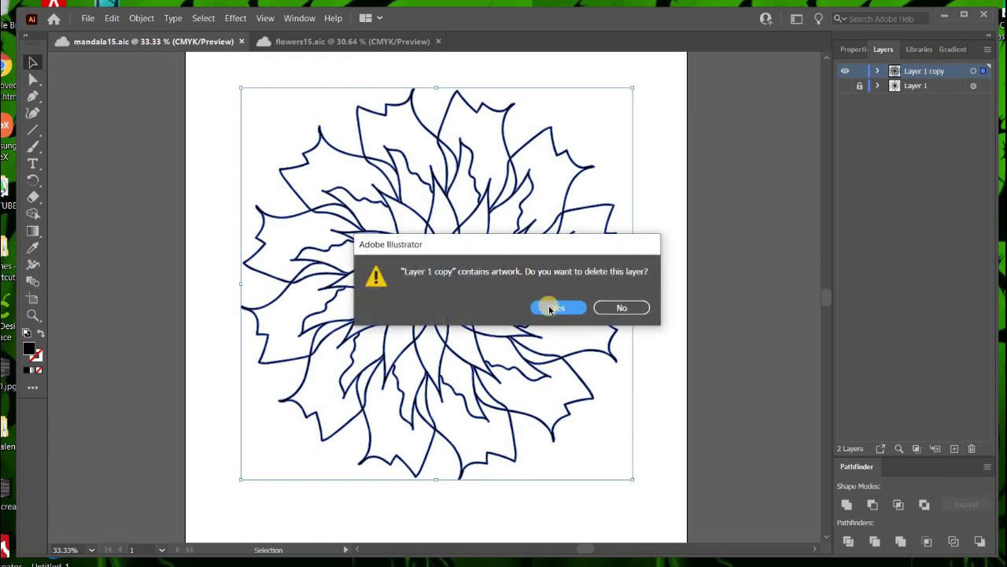
pyautogui.press('Return')
pyautogui.hotkey('ctrl', 'y')
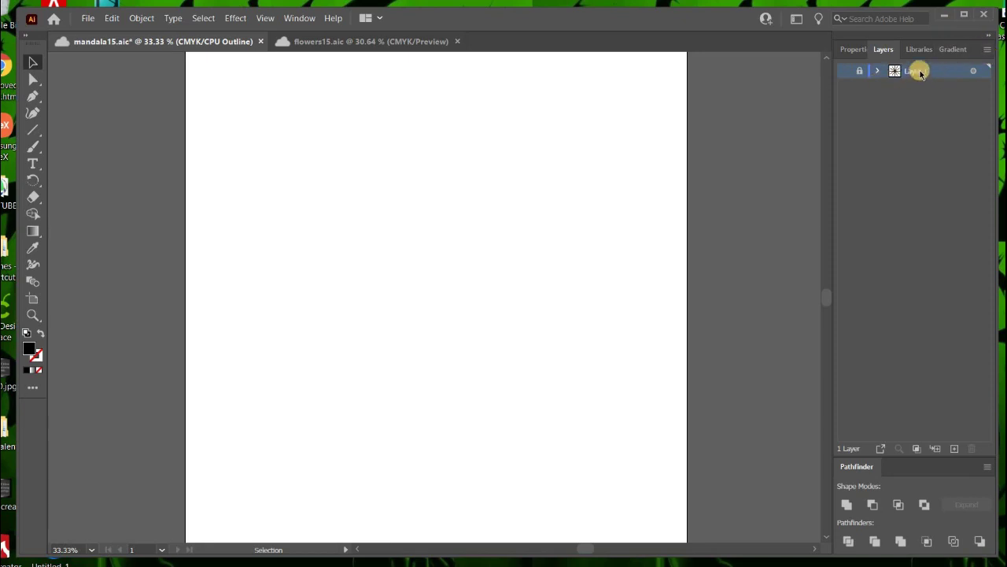
# Duplicate Layer 1 from the Layers panel menu and return to Preview mode
pyautogui.click(876, 71)
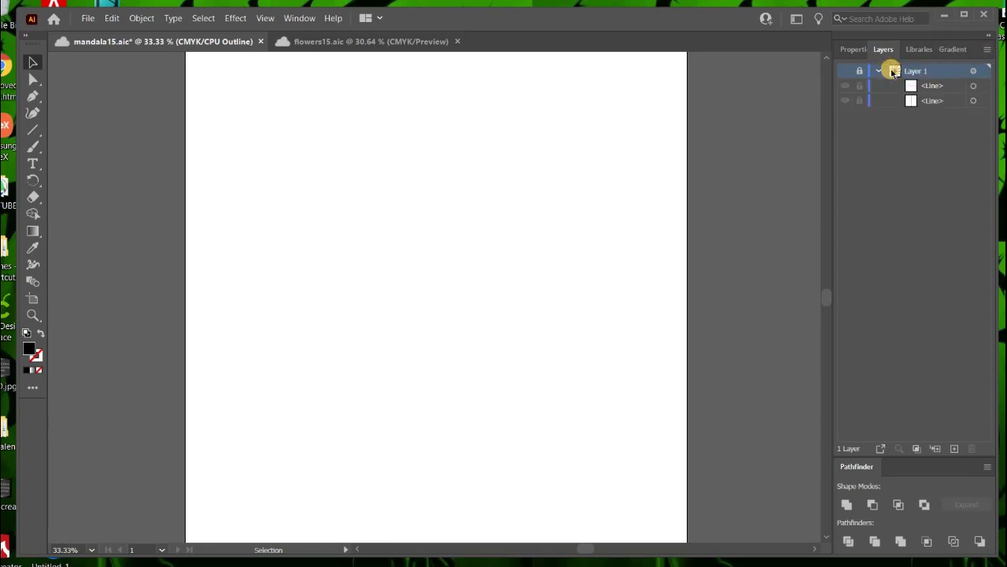
pyautogui.click(877, 71)
pyautogui.click(988, 56)
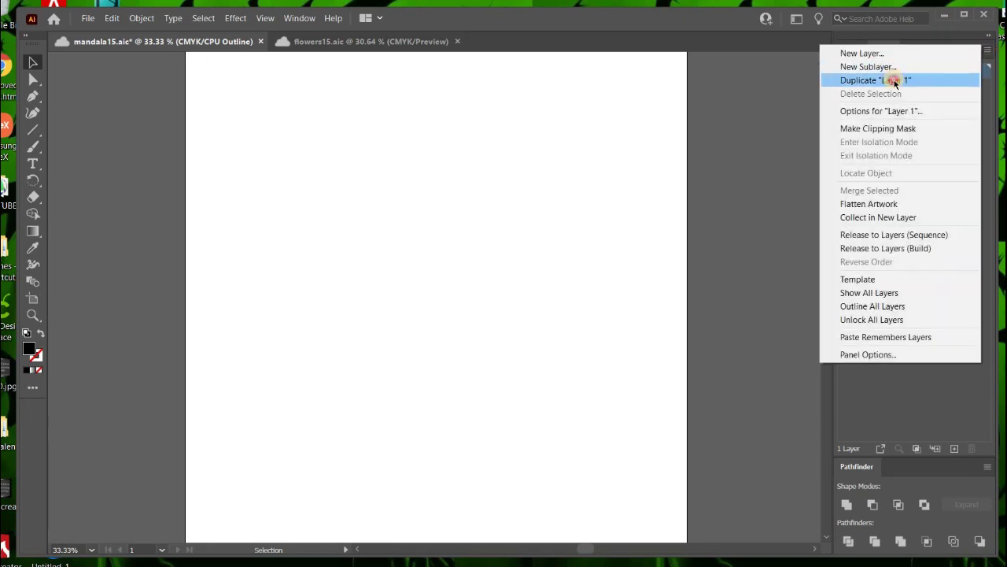
pyautogui.click(855, 80)
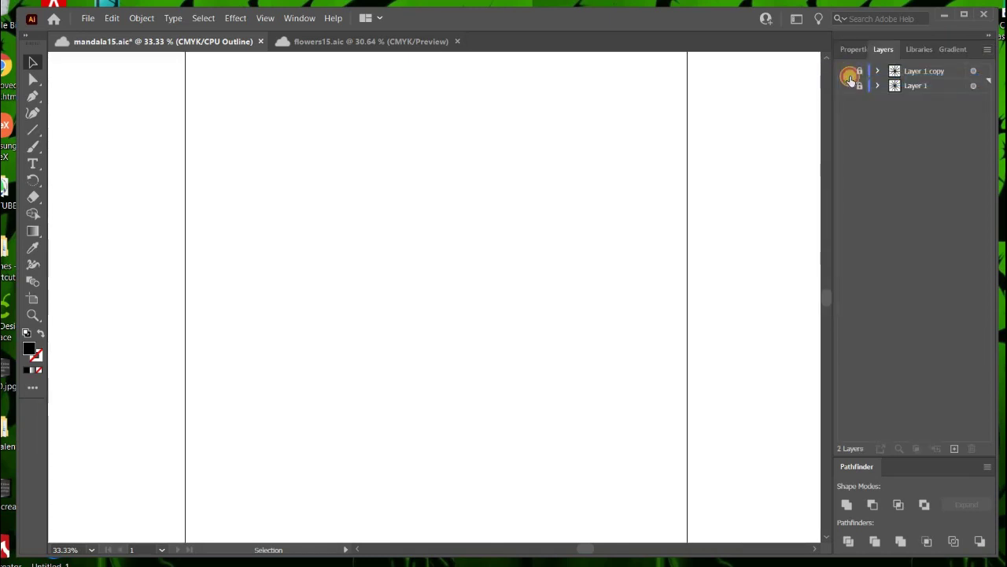
pyautogui.hotkey('ctrl', 'y')
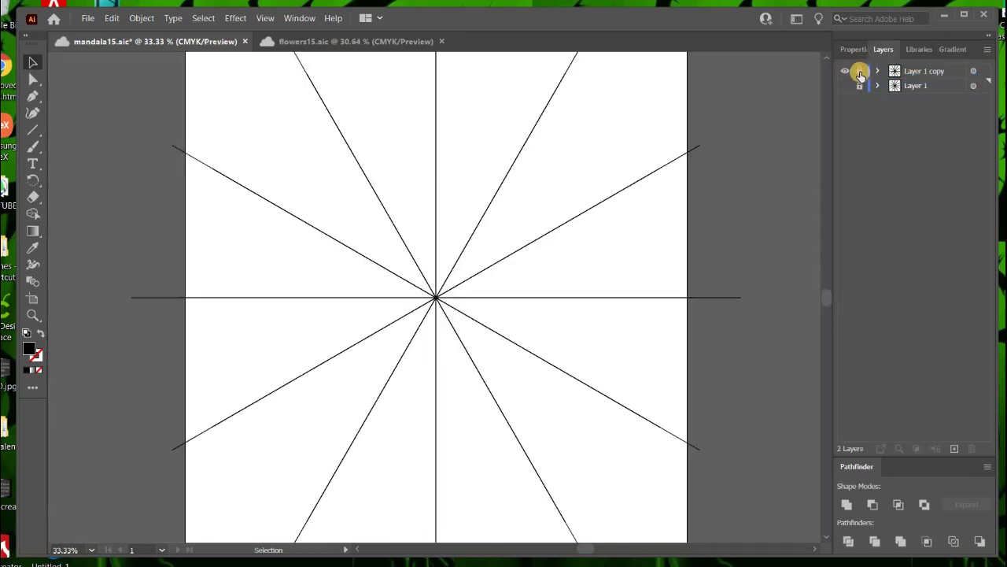
# On Layer 1 copy, curve the horizontal guide line into a loop with the Curvature tool
pyautogui.click(911, 79)
pyautogui.click(33, 147)
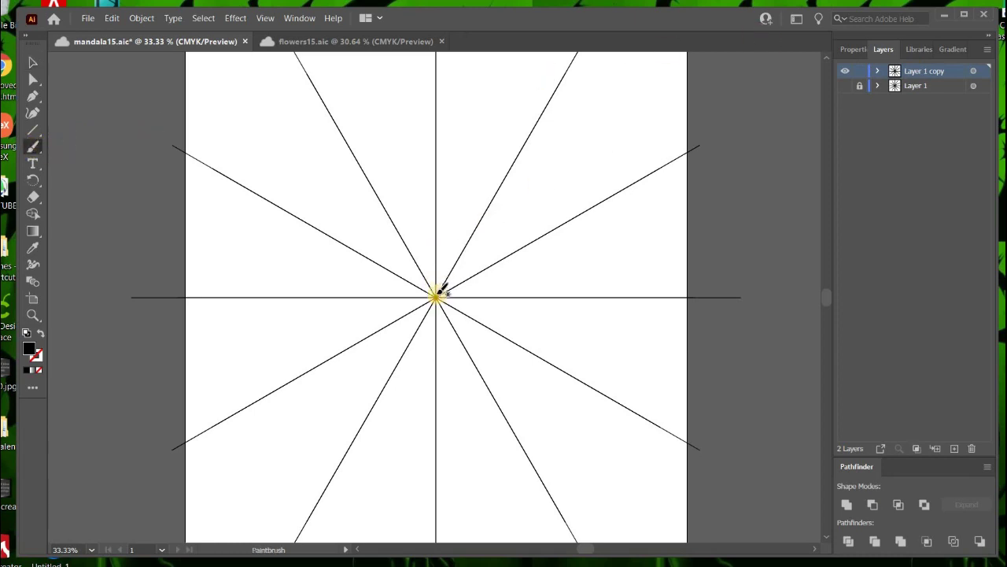
pyautogui.click(33, 112)
pyautogui.click(437, 297)
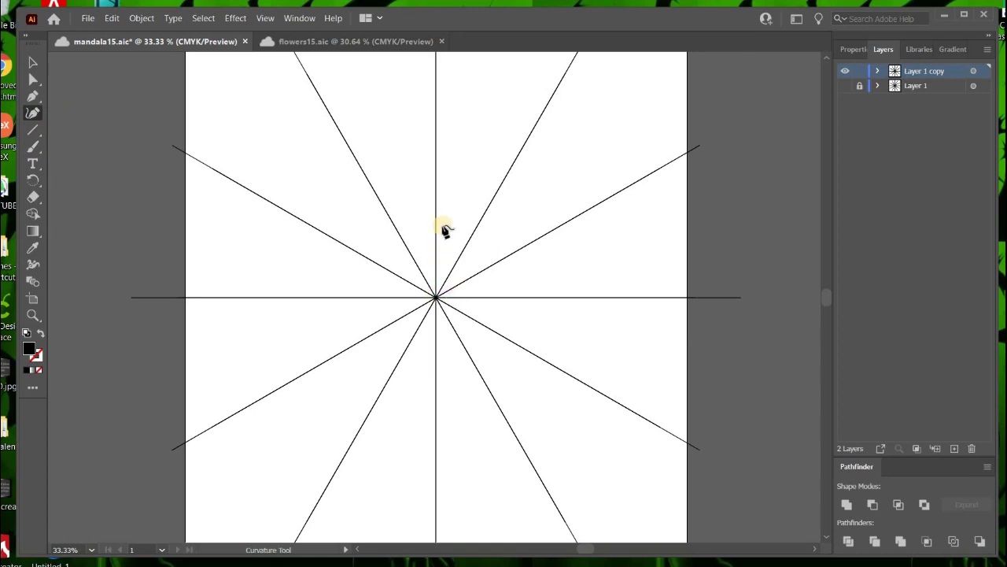
pyautogui.click(479, 221)
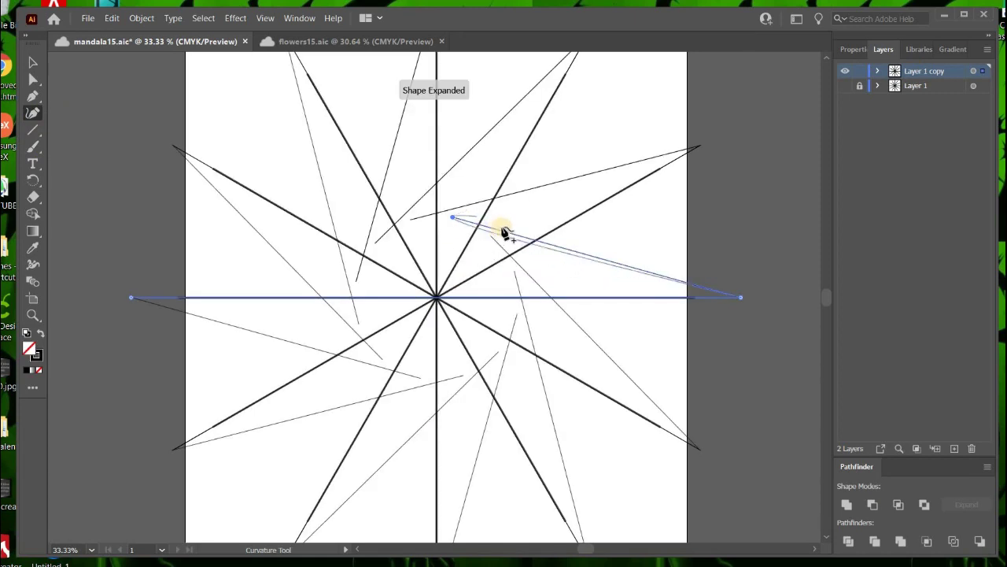
pyautogui.click(512, 209)
pyautogui.click(538, 160)
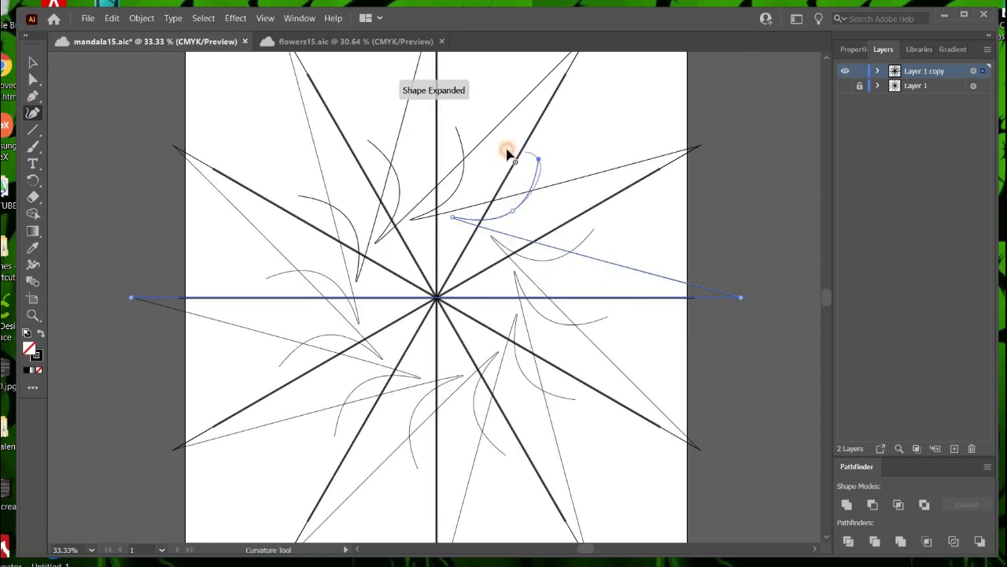
pyautogui.click(510, 147)
pyautogui.click(501, 172)
pyautogui.click(556, 128)
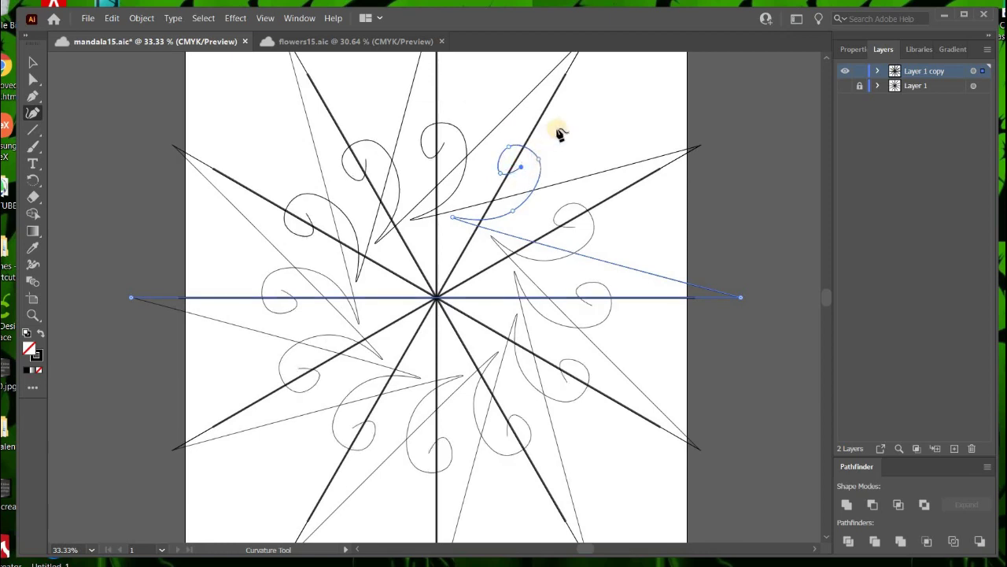
pyautogui.click(601, 105)
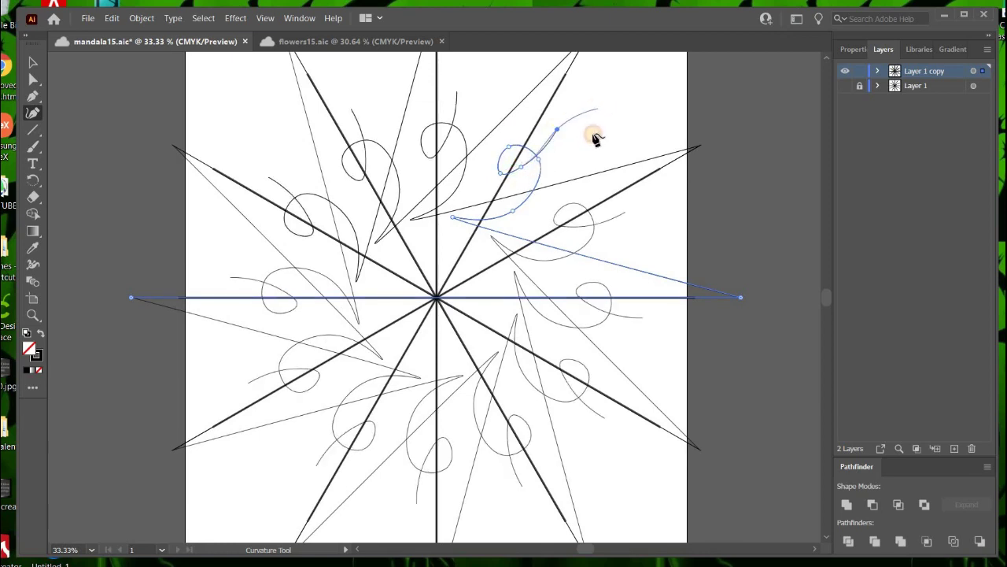
pyautogui.click(564, 181)
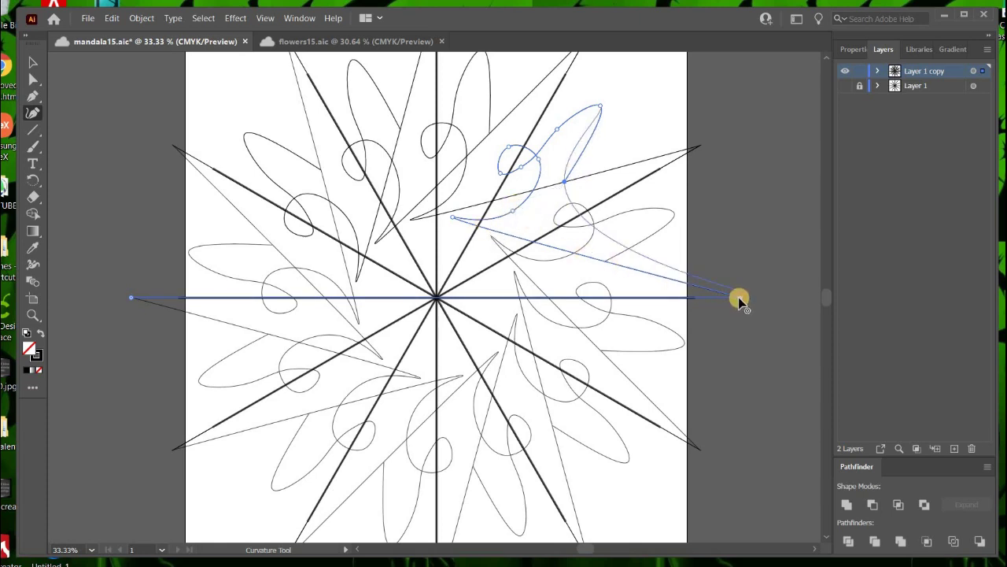
# Add more curvature points to extend the sweeping curve, then deselect
pyautogui.click(596, 295)
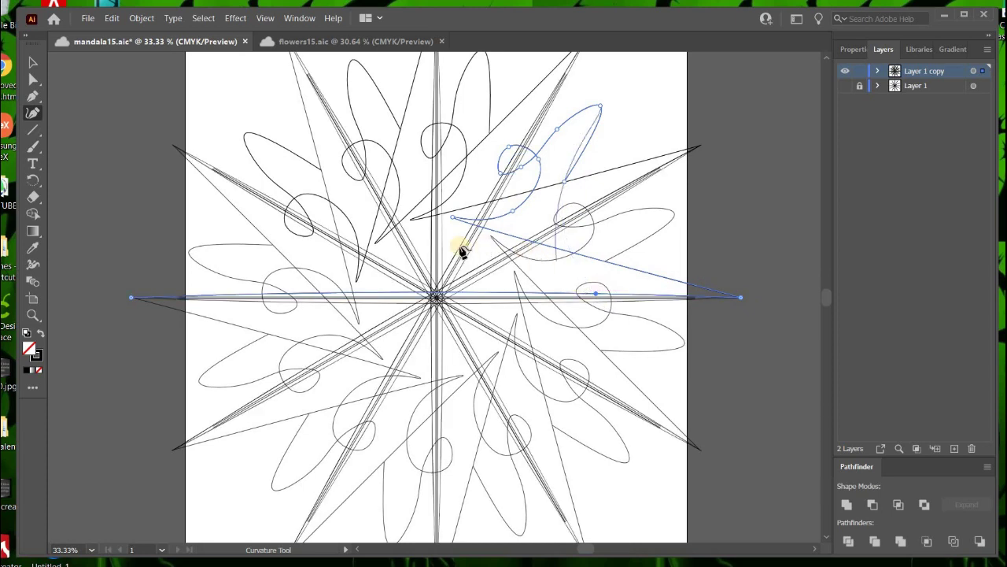
pyautogui.click(453, 273)
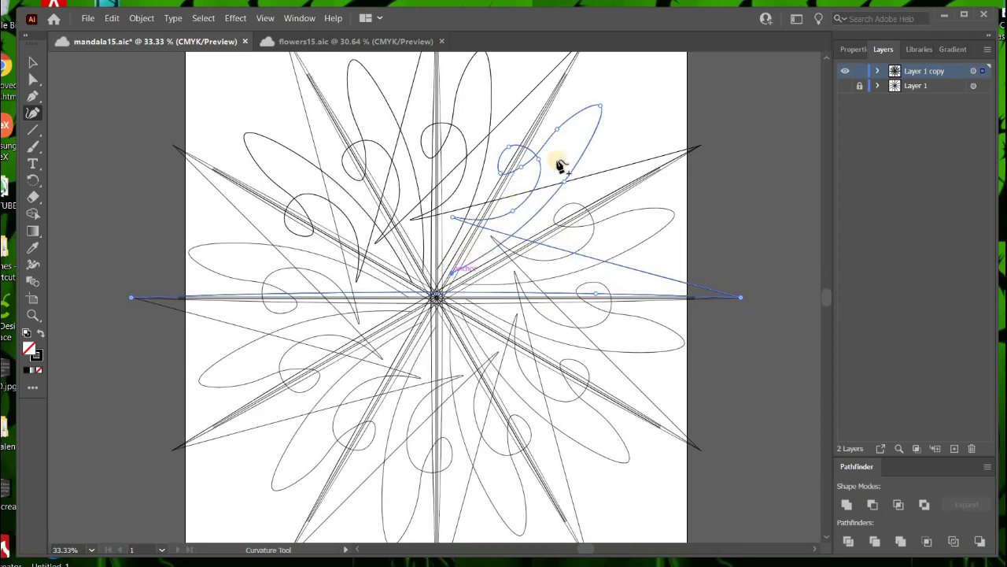
pyautogui.click(586, 99)
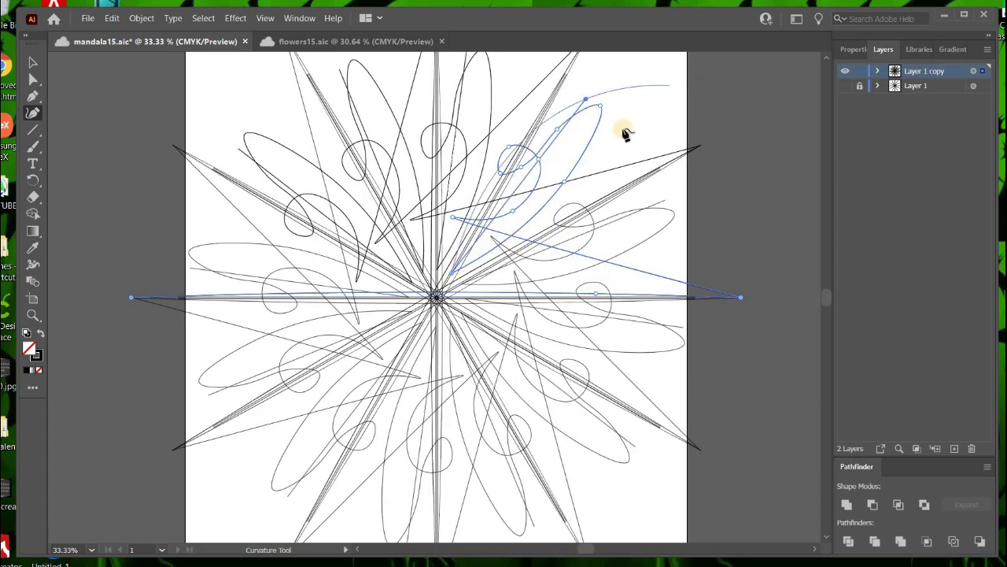
pyautogui.click(615, 79)
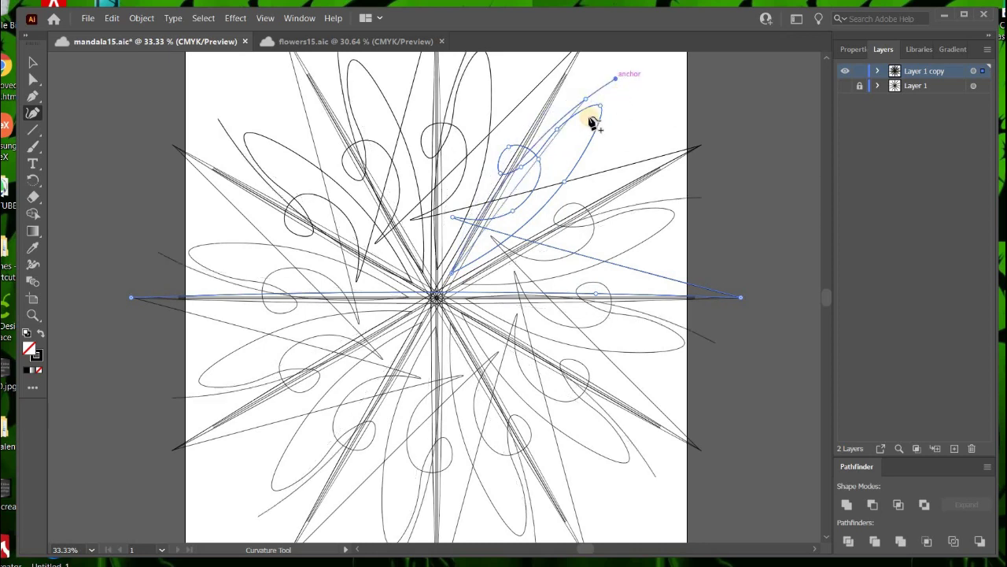
pyautogui.click(600, 107)
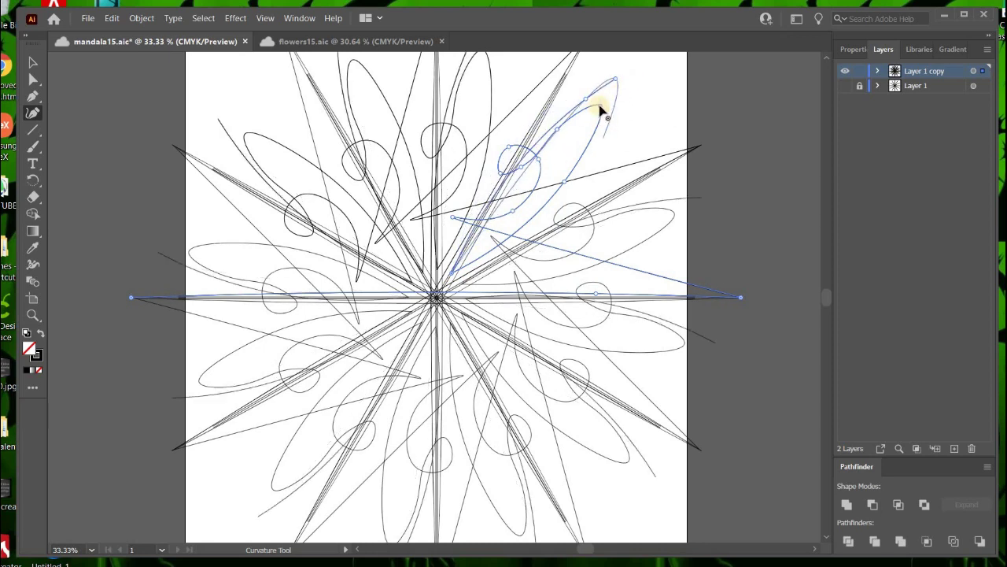
pyautogui.click(32, 63)
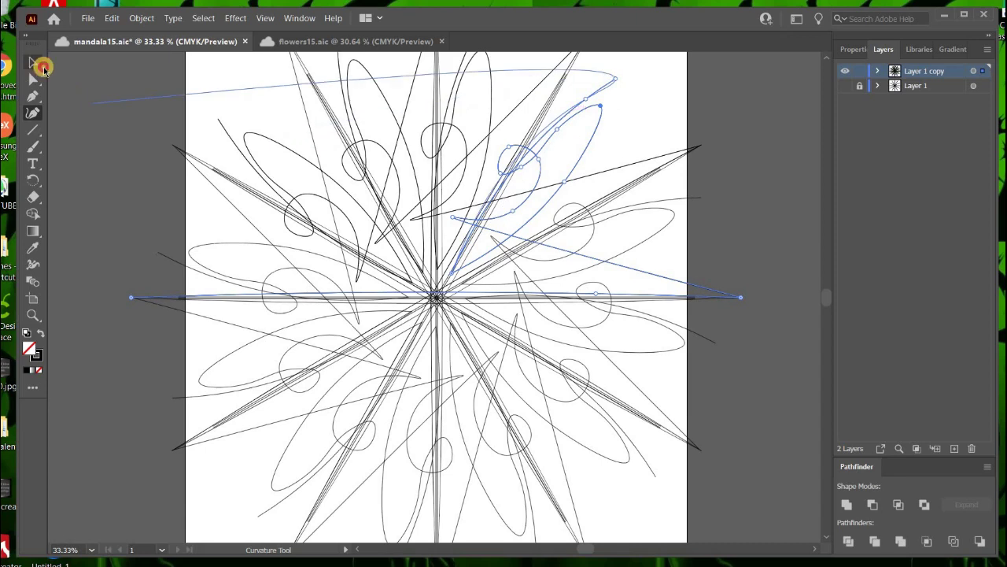
pyautogui.click(129, 140)
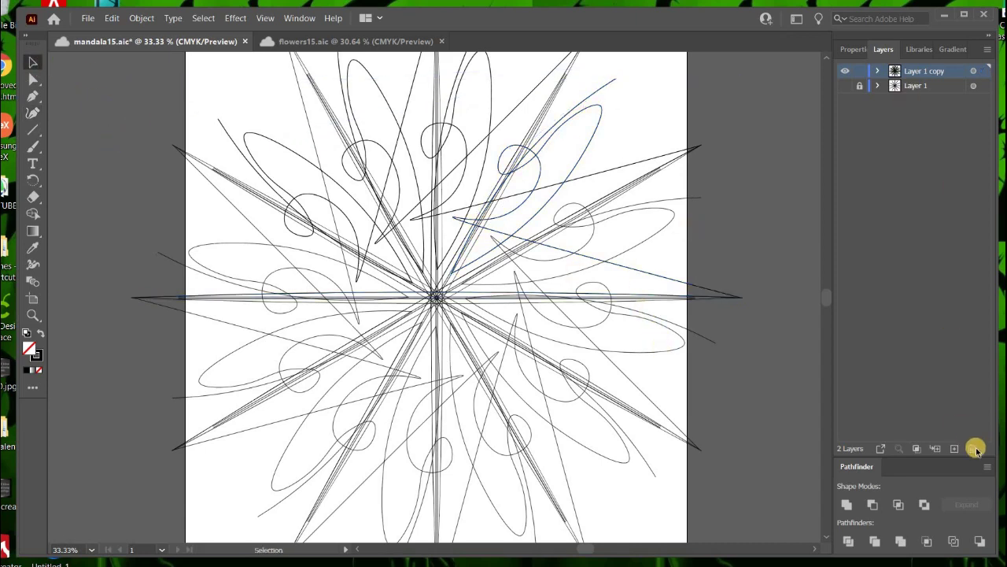
# Delete the tangled Layer 1 copy and duplicate Layer 1 into a fresh, unlocked copy, shown in preview
pyautogui.click(562, 308)
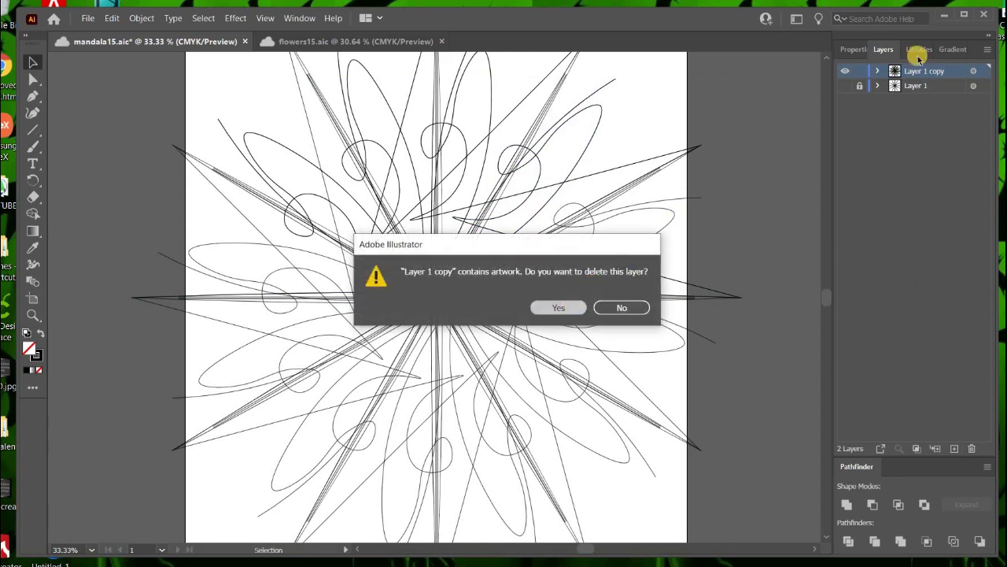
pyautogui.click(987, 49)
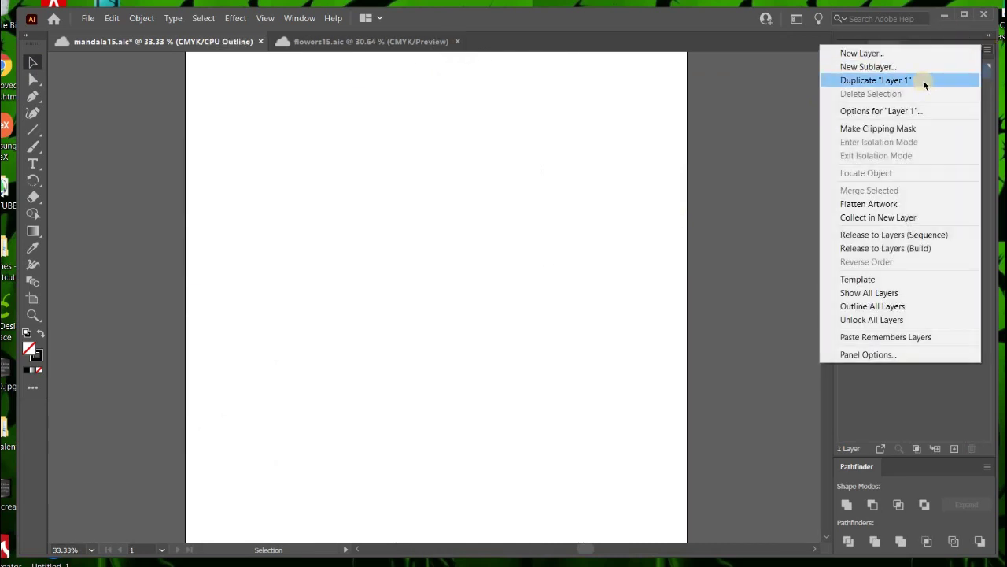
pyautogui.click(913, 79)
pyautogui.click(859, 71)
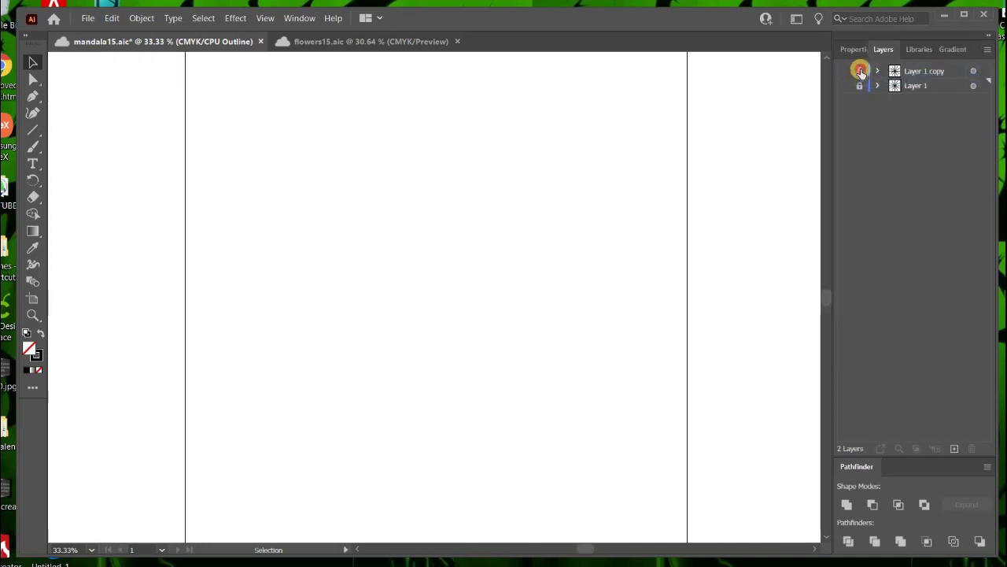
pyautogui.hotkey('ctrl', 'y')
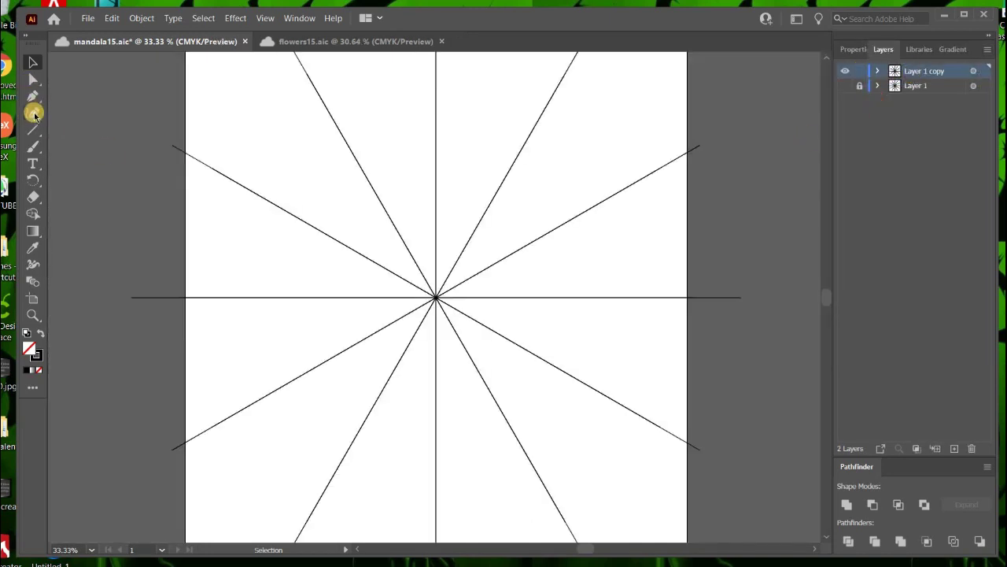
# Draw a closed hook-shaped petal with the Curvature tool starting just above the centre, then deselect it
pyautogui.click(32, 112)
pyautogui.click(443, 221)
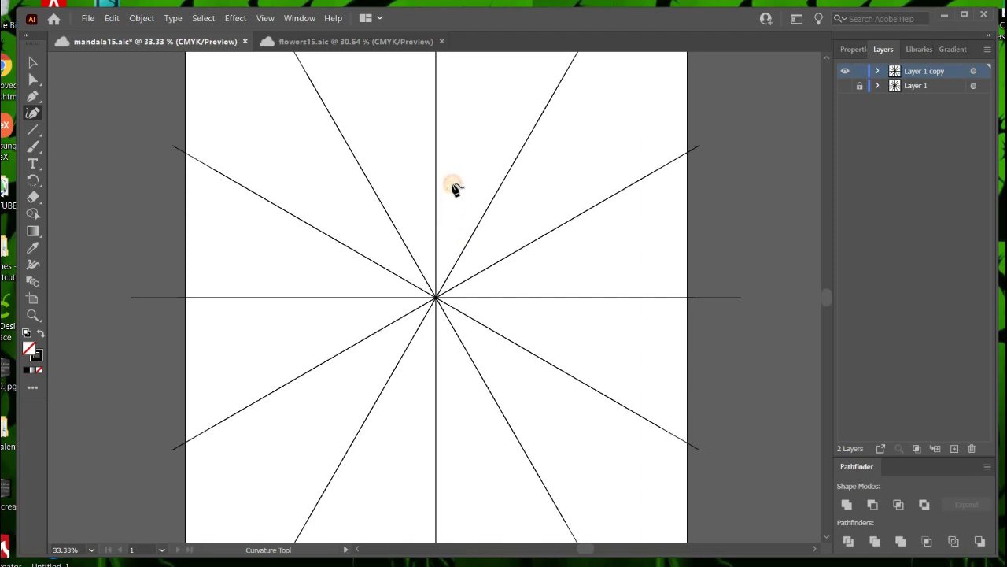
pyautogui.click(467, 157)
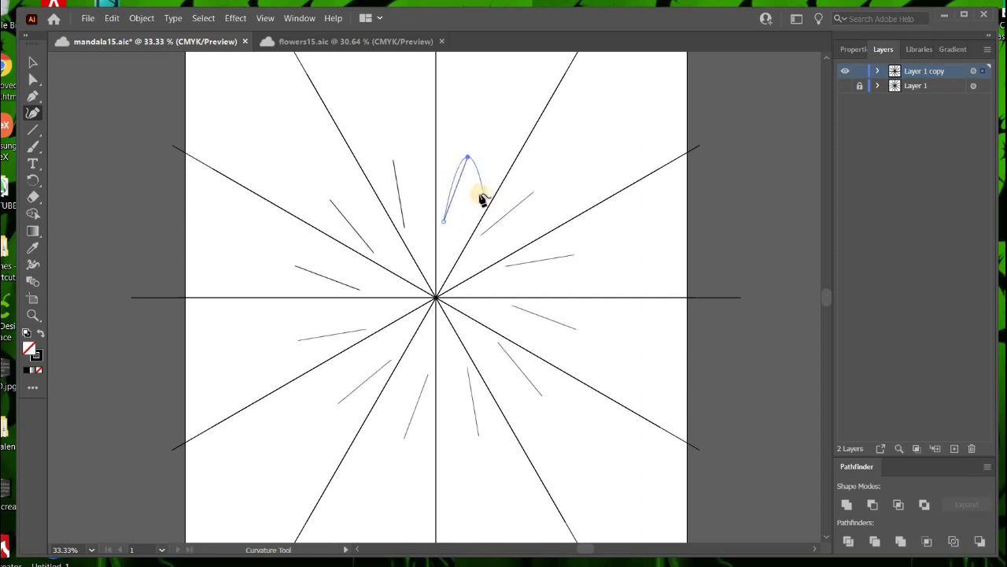
pyautogui.click(477, 194)
pyautogui.click(462, 195)
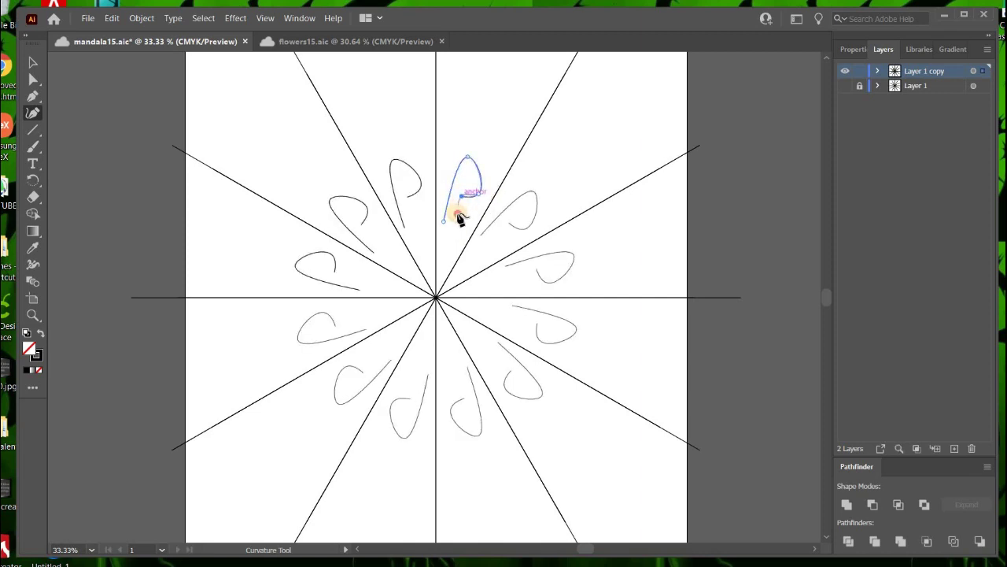
pyautogui.click(457, 212)
pyautogui.click(497, 164)
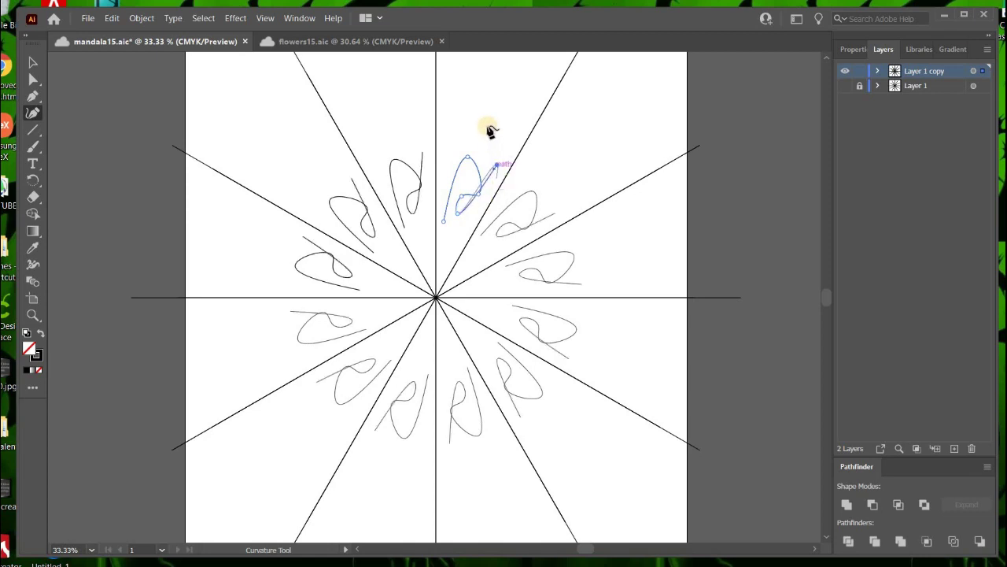
pyautogui.click(485, 125)
pyautogui.click(528, 166)
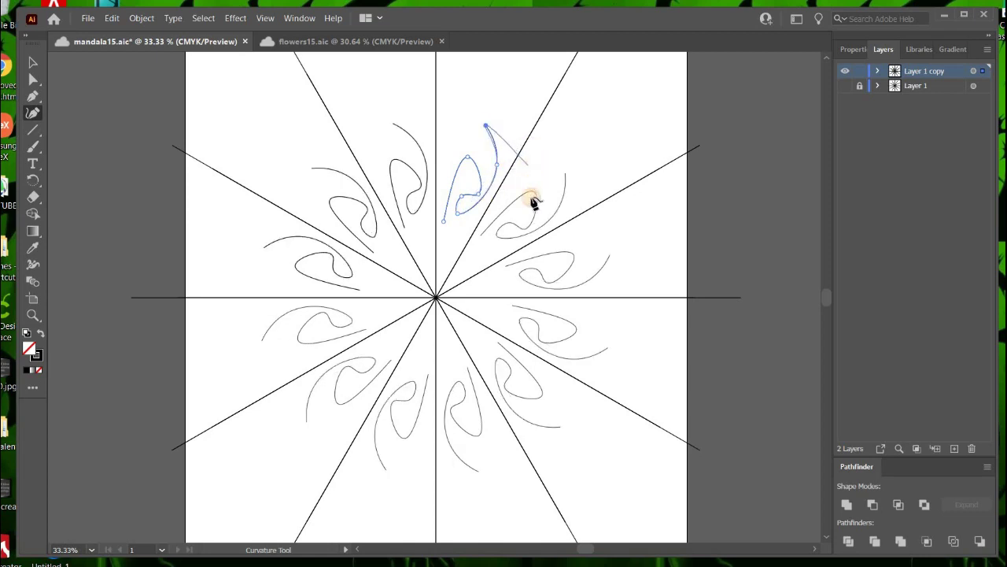
pyautogui.click(445, 224)
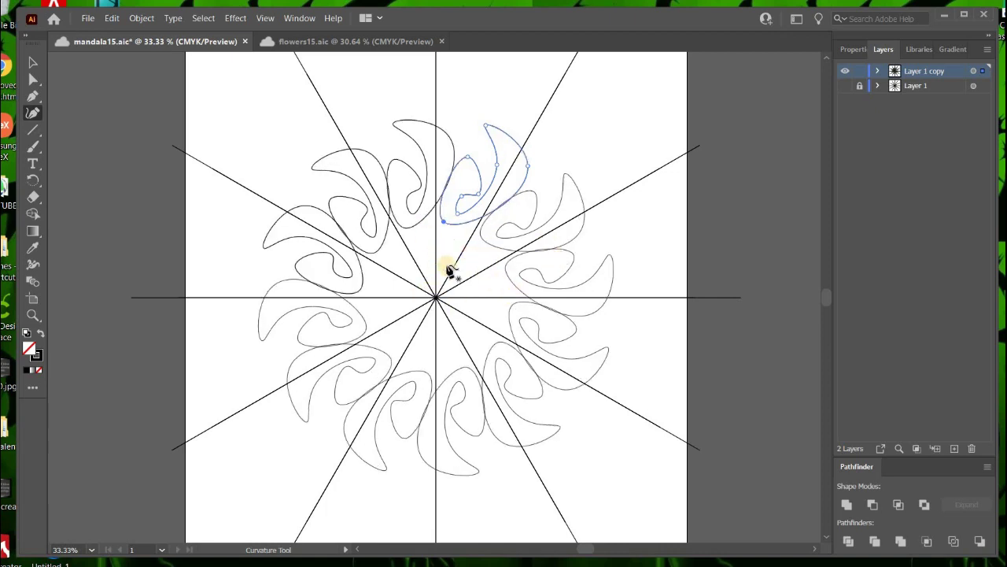
pyautogui.click(32, 62)
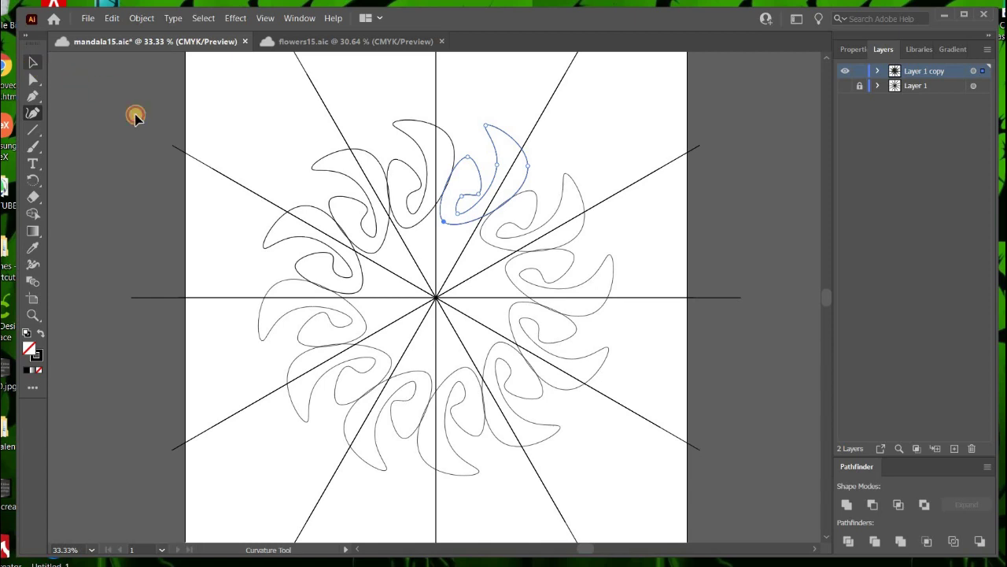
pyautogui.click(271, 185)
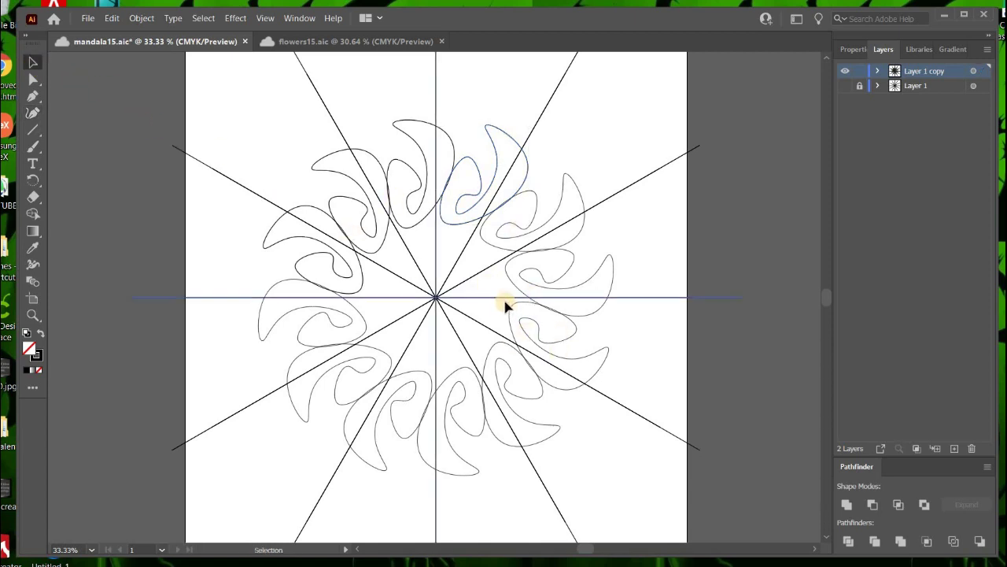
# Set up the Paintbrush with a 0.25 pt stroke weight
pyautogui.click(32, 147)
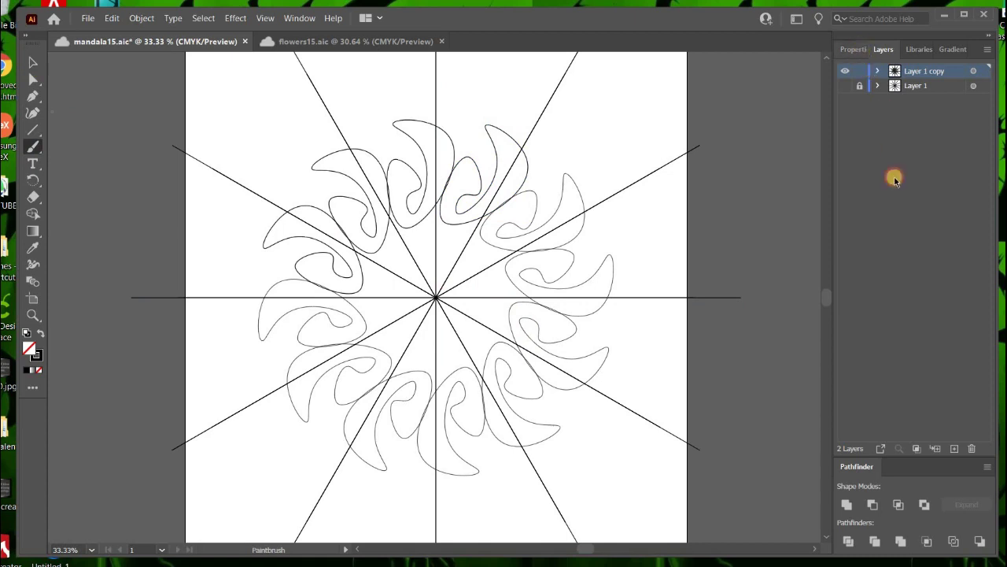
pyautogui.click(853, 49)
pyautogui.click(870, 308)
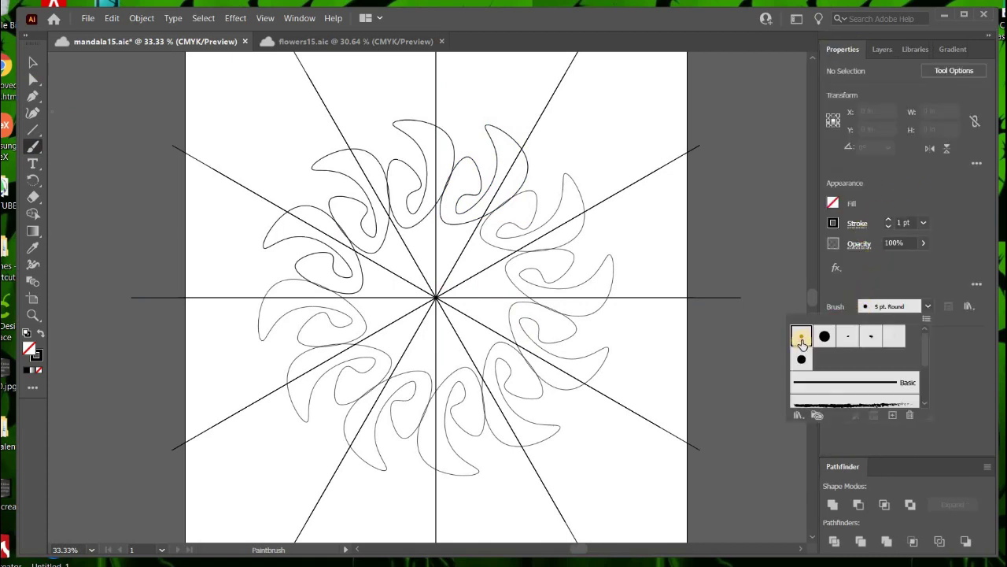
pyautogui.click(924, 223)
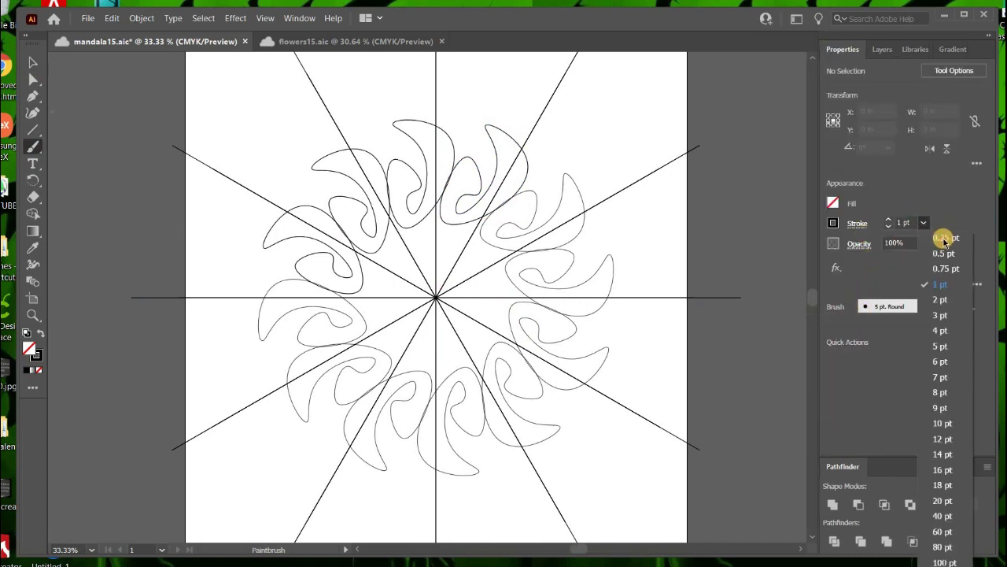
pyautogui.click(944, 234)
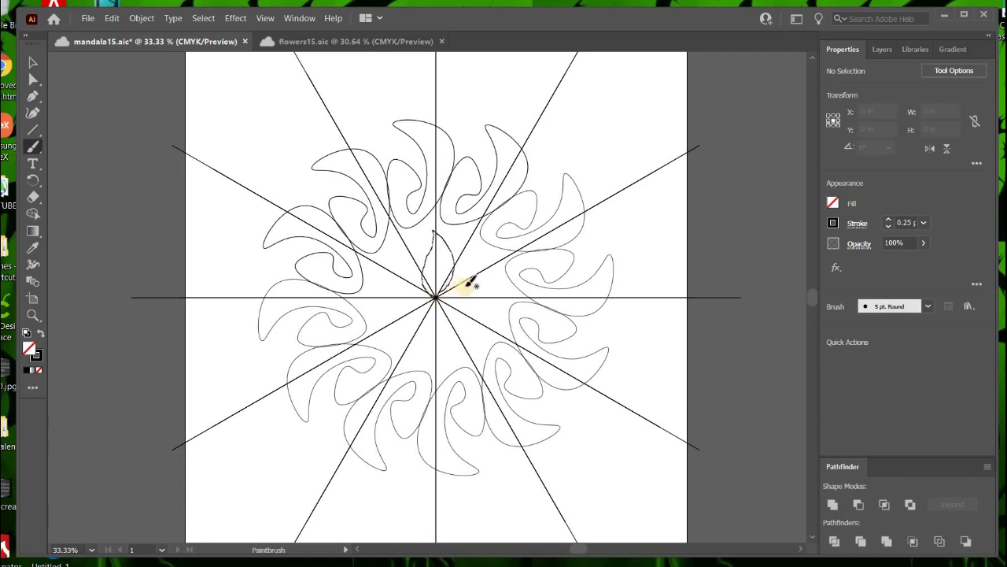
# Paint long wavy petal strokes radiating from the centre, repeated in all twelve sections
pyautogui.moveTo(467, 285); pyautogui.dragTo(467, 304)
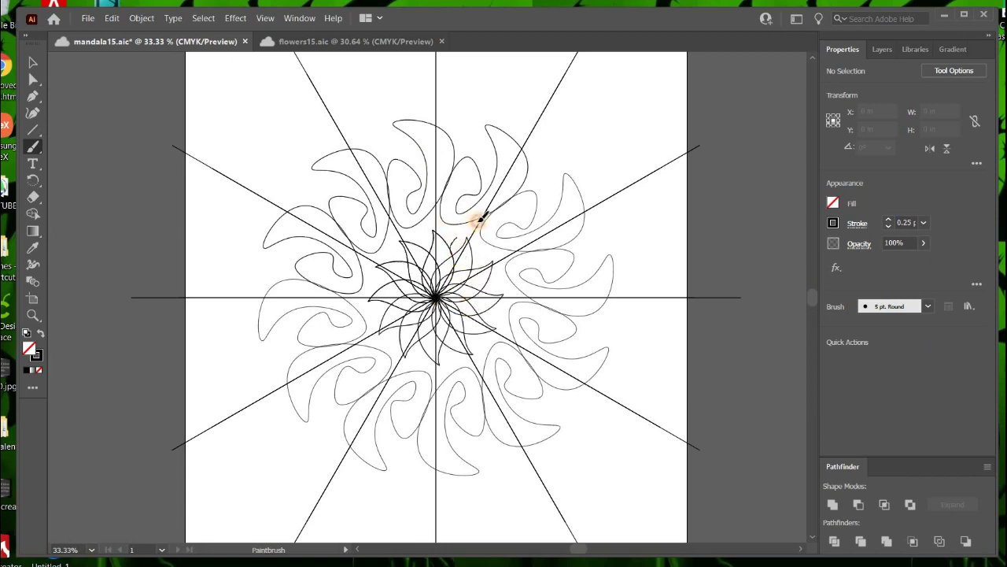
pyautogui.moveTo(527, 150); pyautogui.dragTo(504, 116)
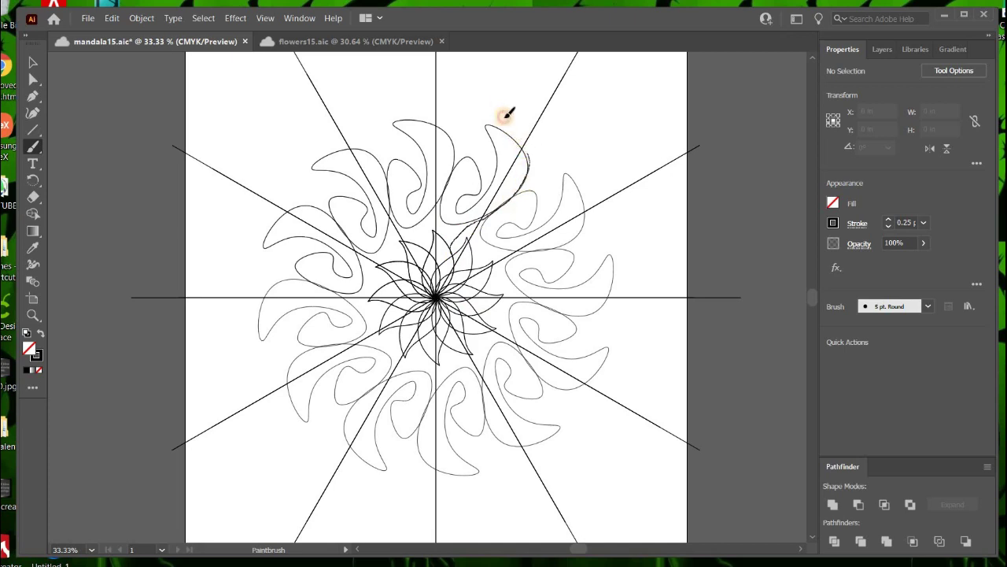
pyautogui.moveTo(501, 154)
pyautogui.mouseDown()
pyautogui.moveTo(457, 202)
pyautogui.moveTo(452, 250)
pyautogui.moveTo(483, 228)
pyautogui.mouseUp()
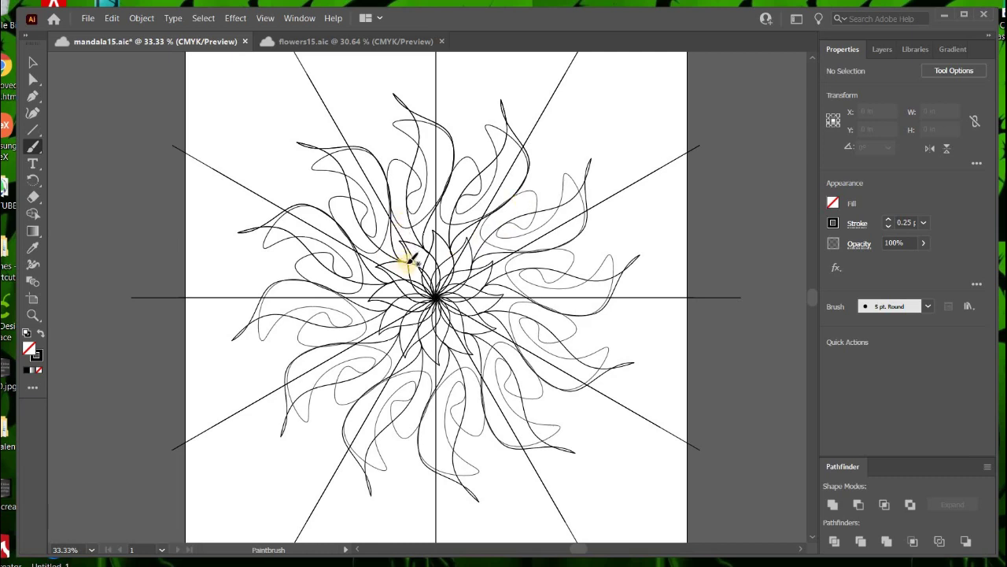
pyautogui.moveTo(331, 199)
pyautogui.mouseDown()
pyautogui.moveTo(280, 159)
pyautogui.moveTo(350, 181)
pyautogui.mouseUp()
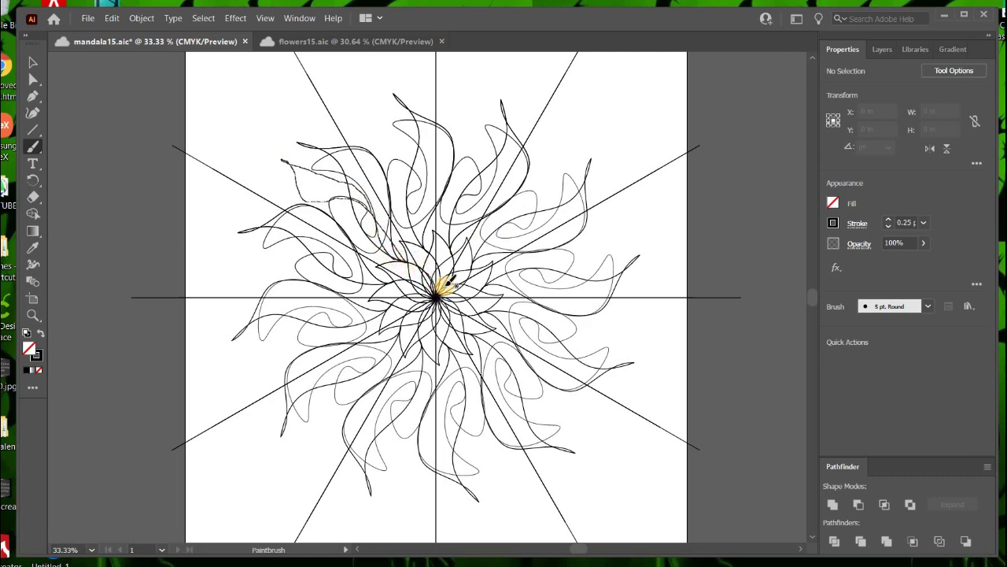
pyautogui.moveTo(447, 282); pyautogui.dragTo(503, 315)
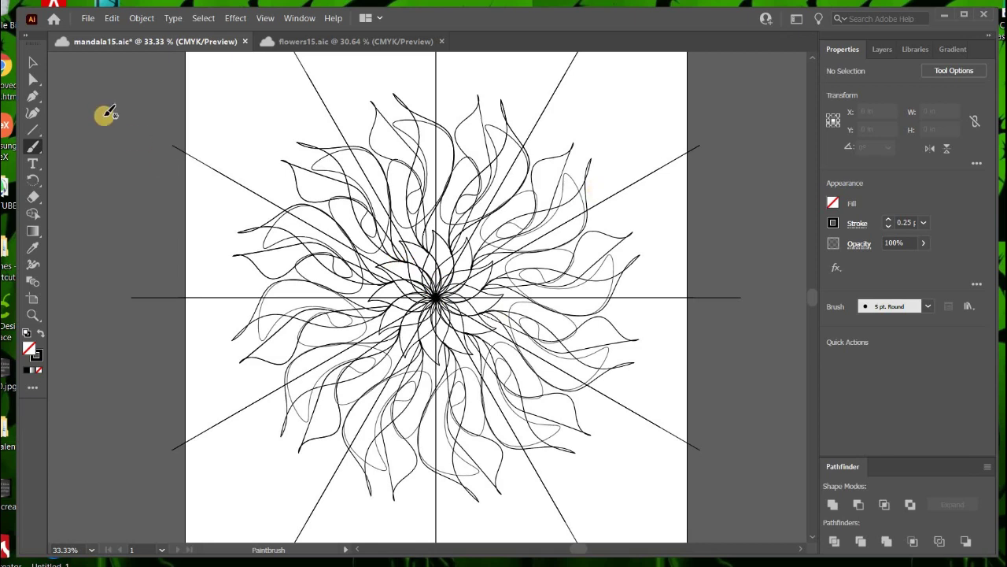
# Expand the radial artwork's appearance and unite it into one filled shape with Pathfinder
pyautogui.press('v')
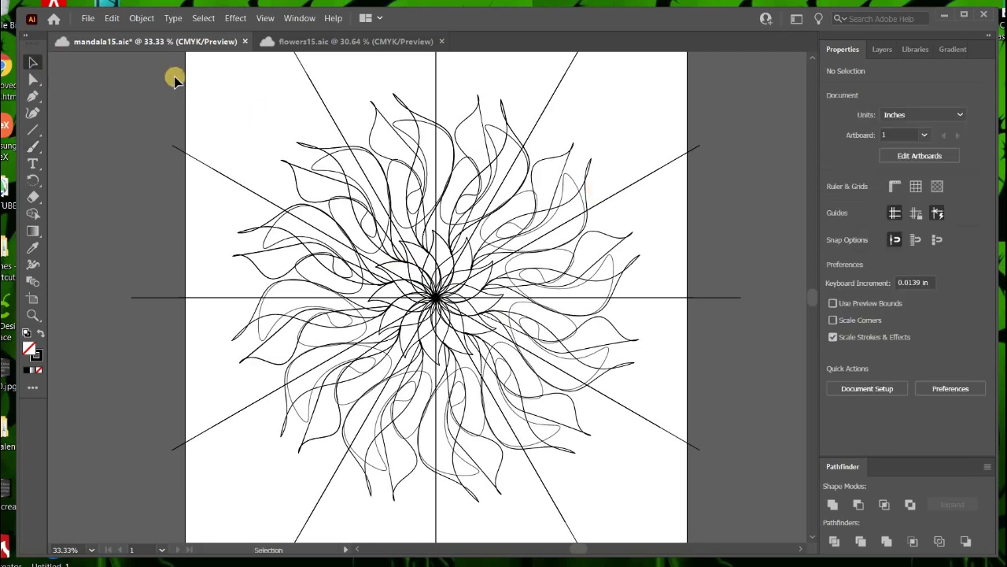
pyautogui.click(743, 532)
pyautogui.moveTo(743, 532); pyautogui.dragTo(724, 503)
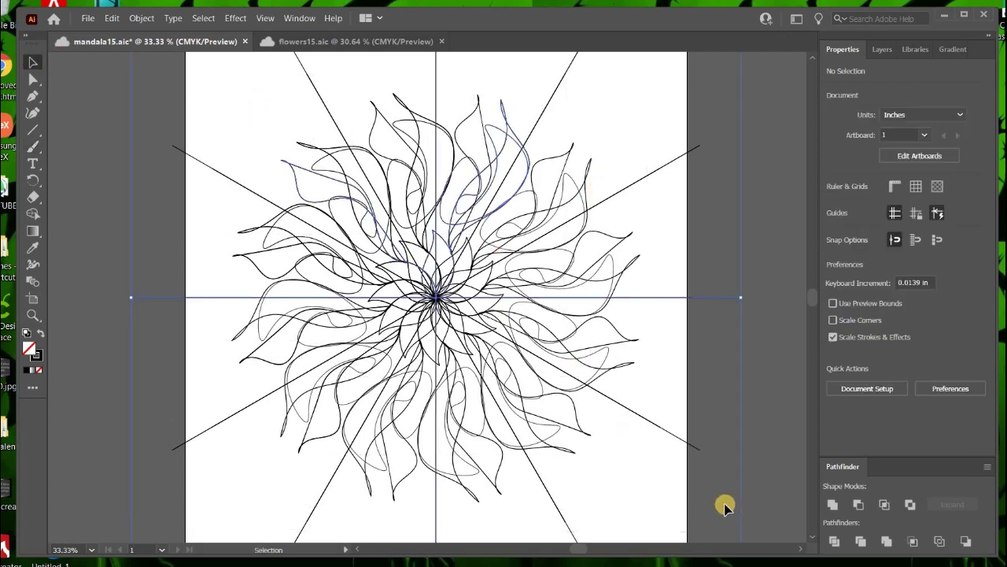
pyautogui.click(143, 18)
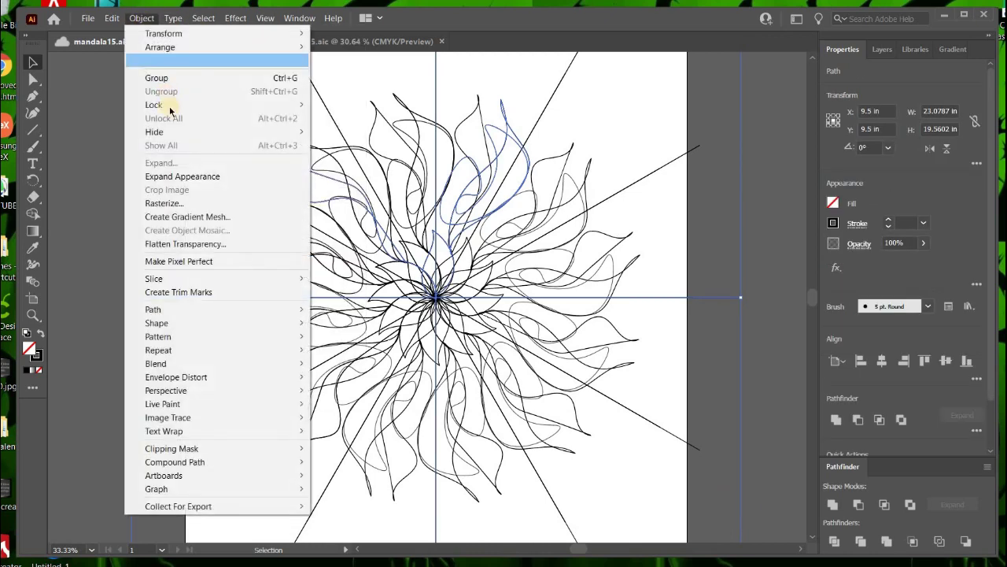
pyautogui.click(236, 175)
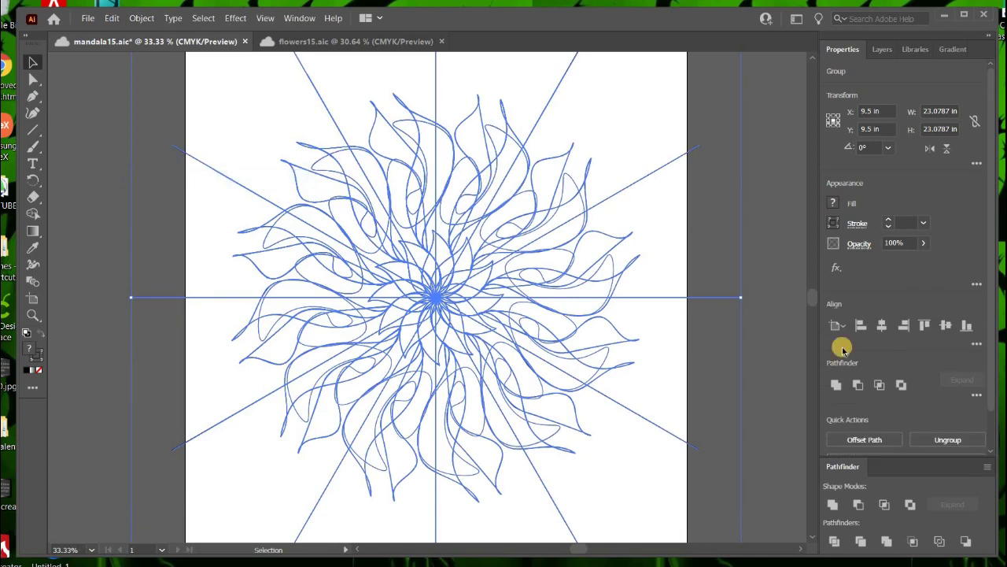
pyautogui.click(836, 385)
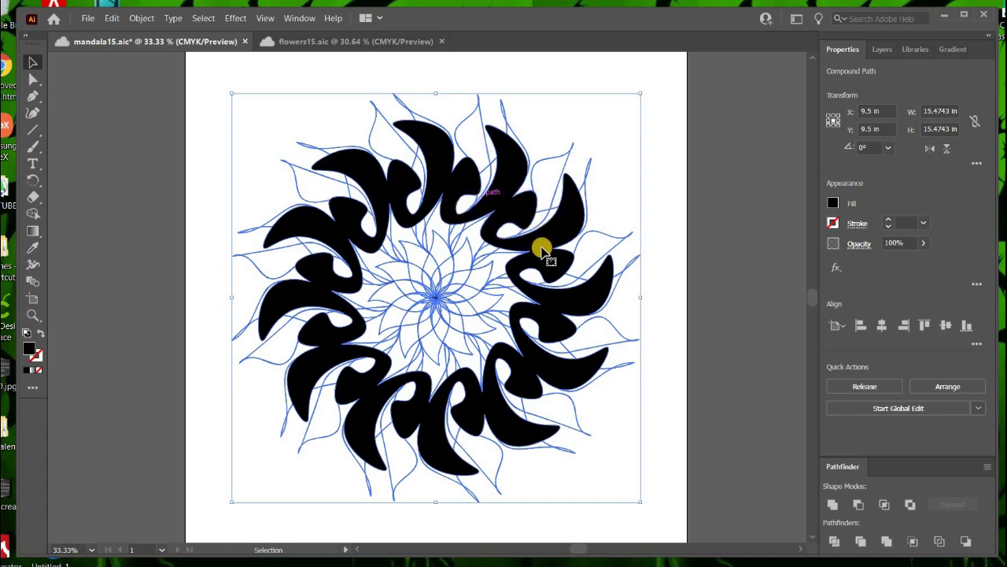
# Shift the mandala slightly up and right, then select the whole mandala
pyautogui.moveTo(546, 246); pyautogui.dragTo(659, 173)
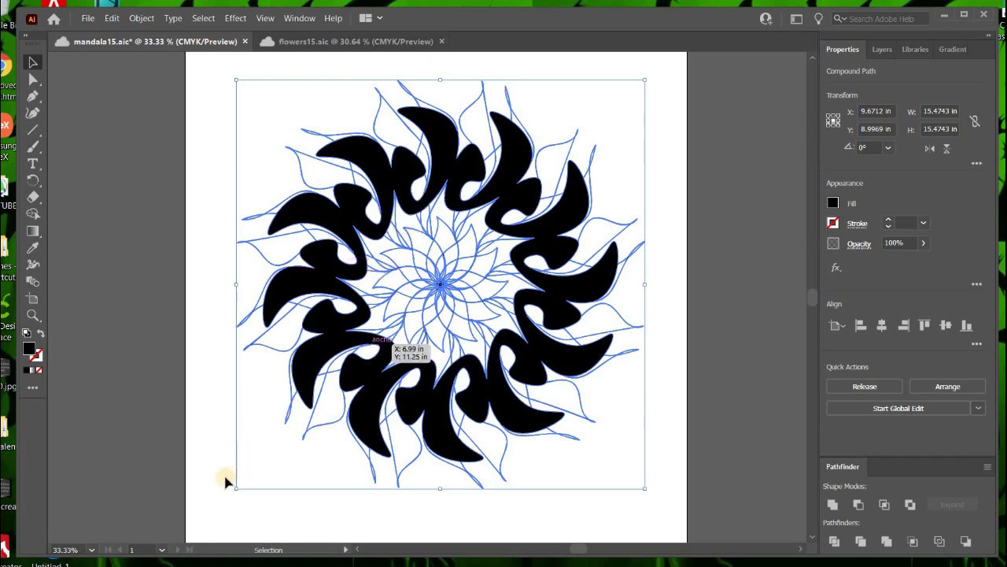
pyautogui.click(326, 419)
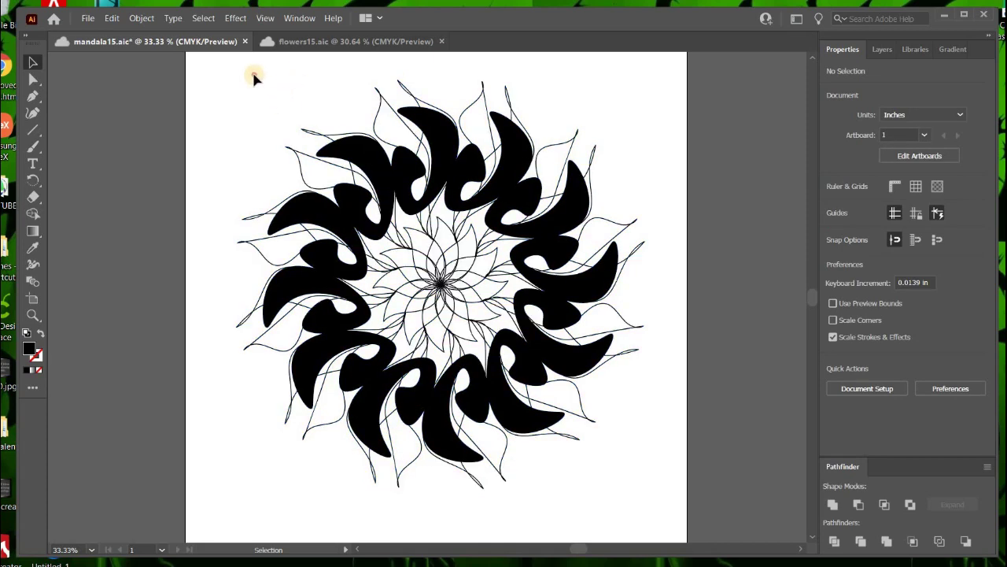
pyautogui.moveTo(255, 75); pyautogui.dragTo(669, 475)
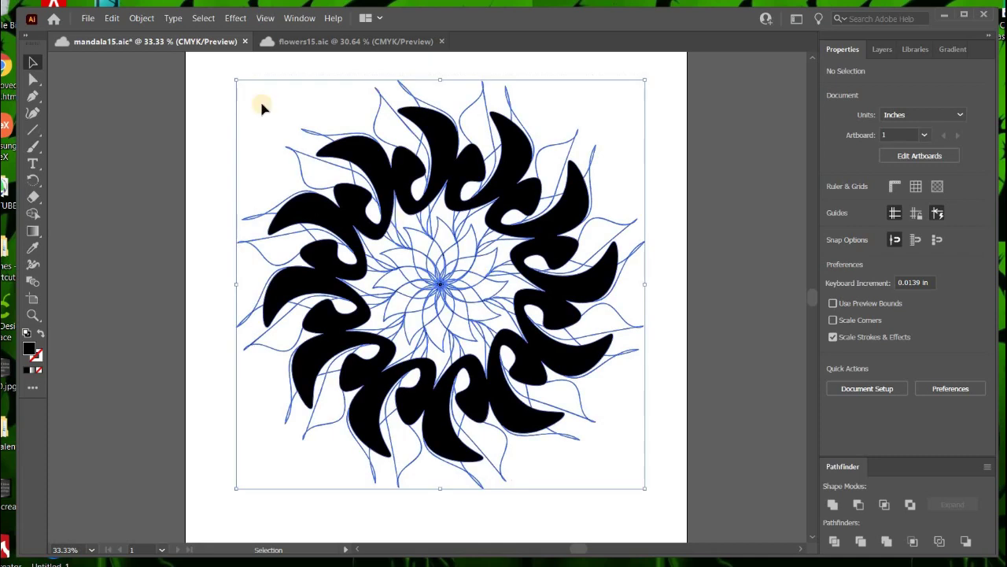
# Copy the mandala and paste it into the flowers15 document
pyautogui.click(111, 19)
pyautogui.click(136, 75)
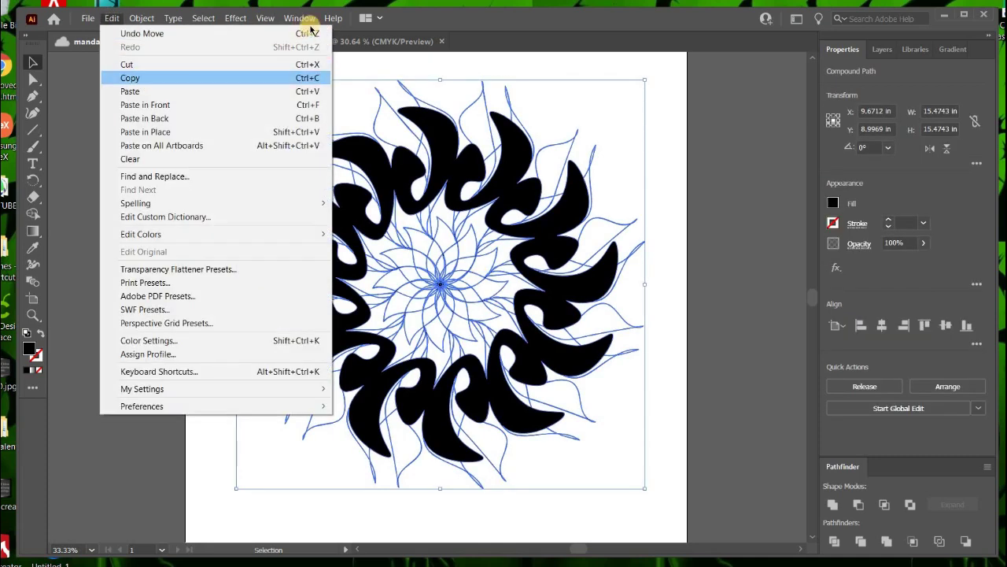
pyautogui.click(309, 41)
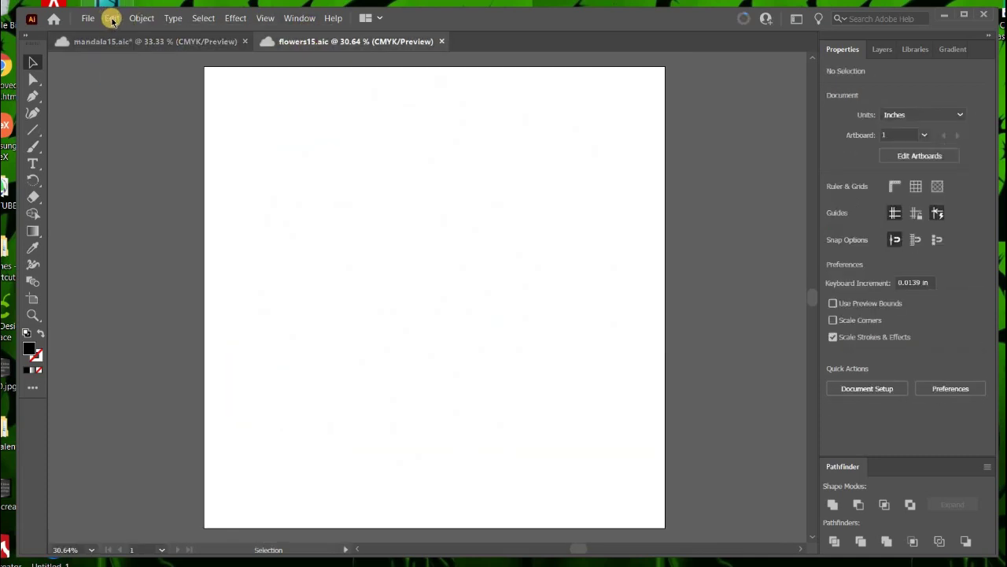
pyautogui.click(112, 18)
pyautogui.click(135, 90)
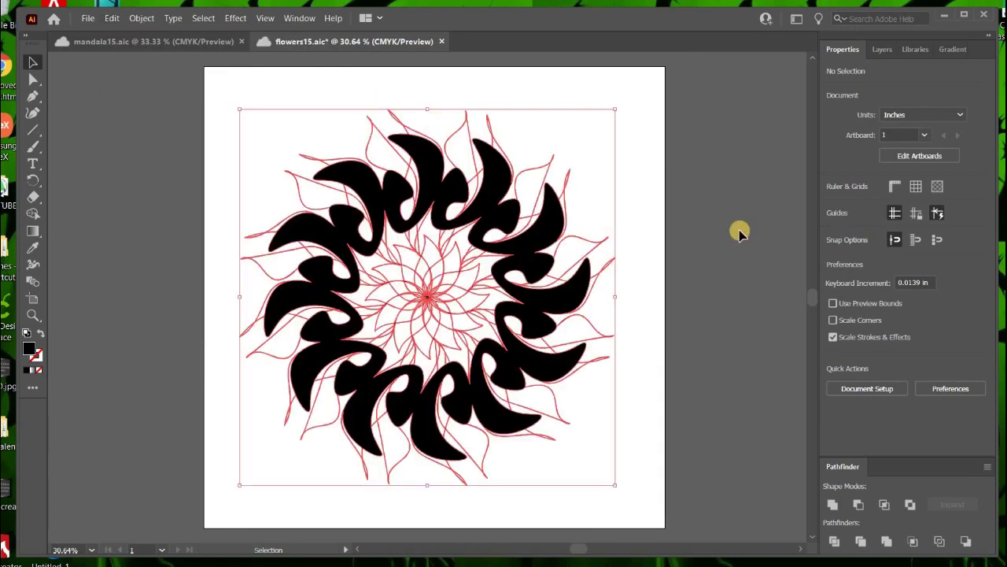
pyautogui.click(782, 180)
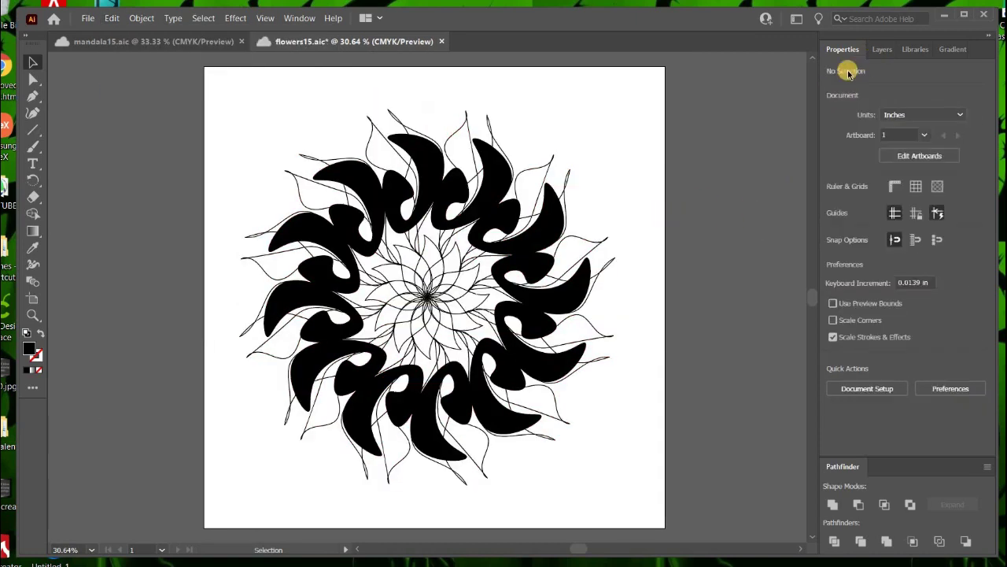
# Hide and lock Layer 2 holding the mandala, and add a new empty Layer 3
pyautogui.click(887, 51)
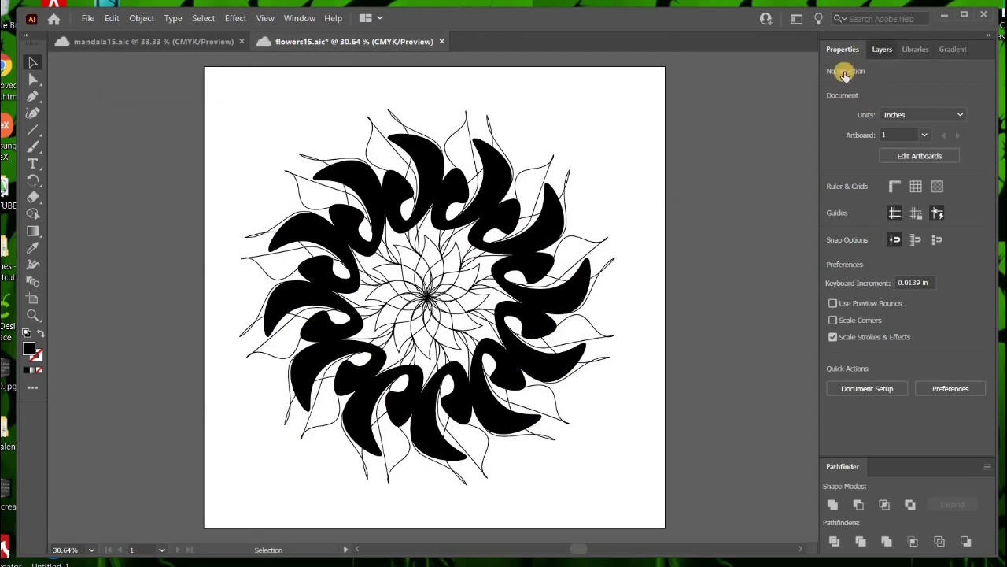
pyautogui.click(844, 72)
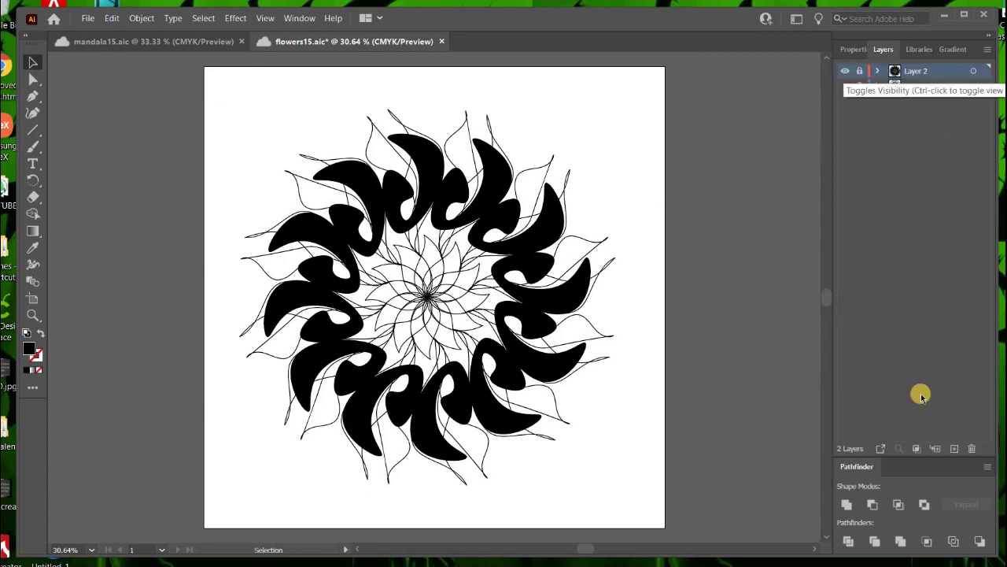
pyautogui.hotkey('ctrl', 'y')
pyautogui.click(954, 448)
pyautogui.hotkey('ctrl', 'y')
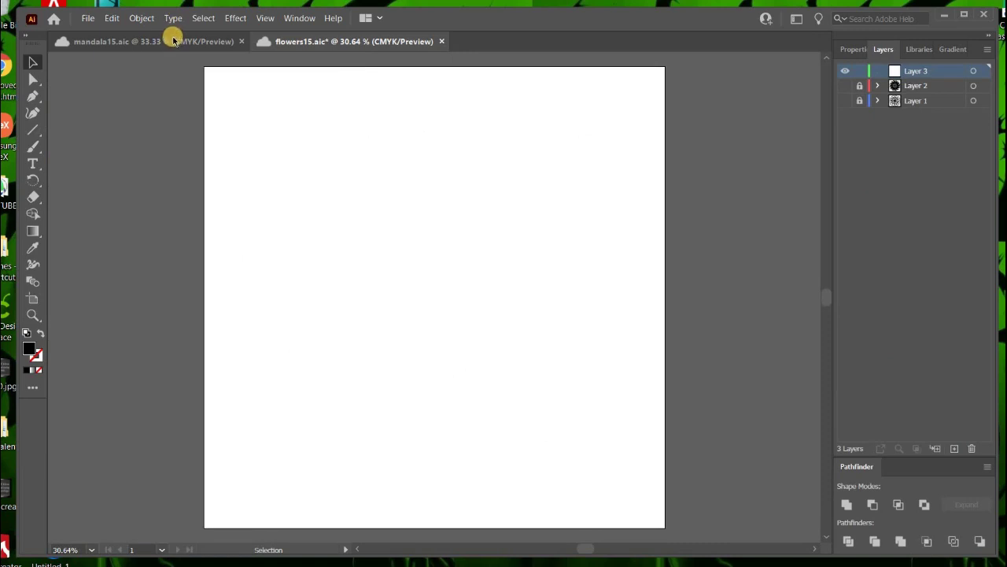
# Delete the Layer 1 copy holding the finished mandala in mandala15
pyautogui.click(197, 43)
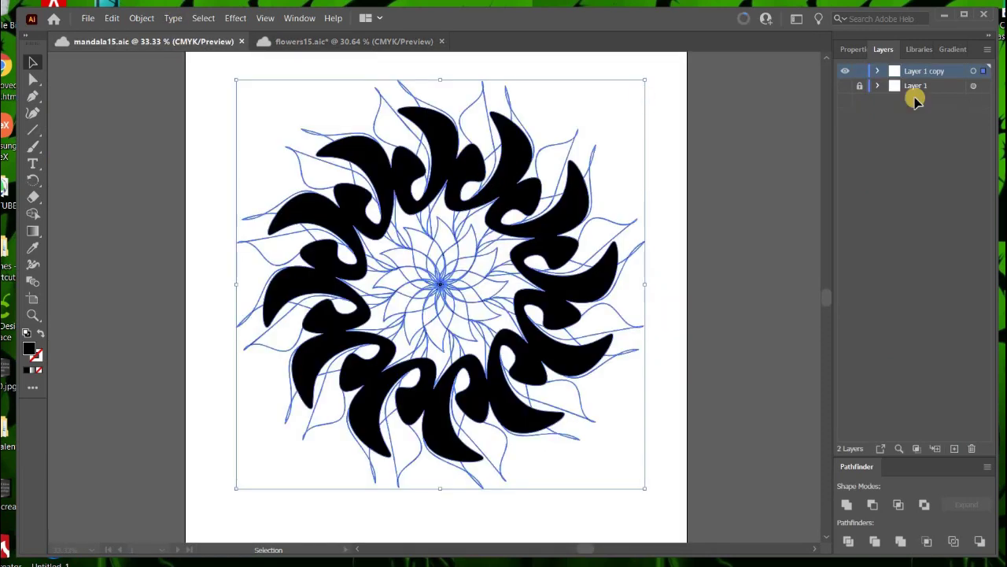
pyautogui.press('Delete')
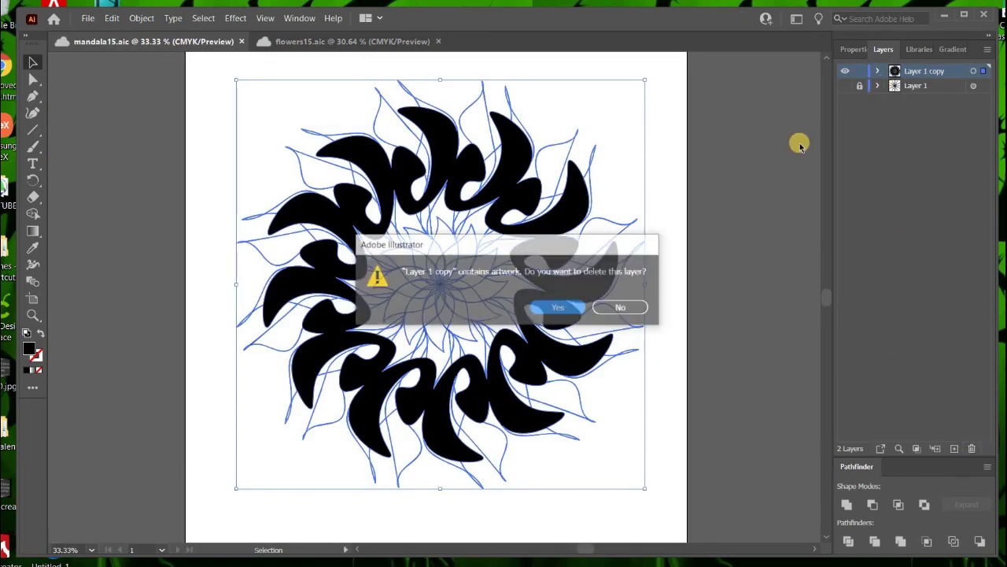
pyautogui.press('Return')
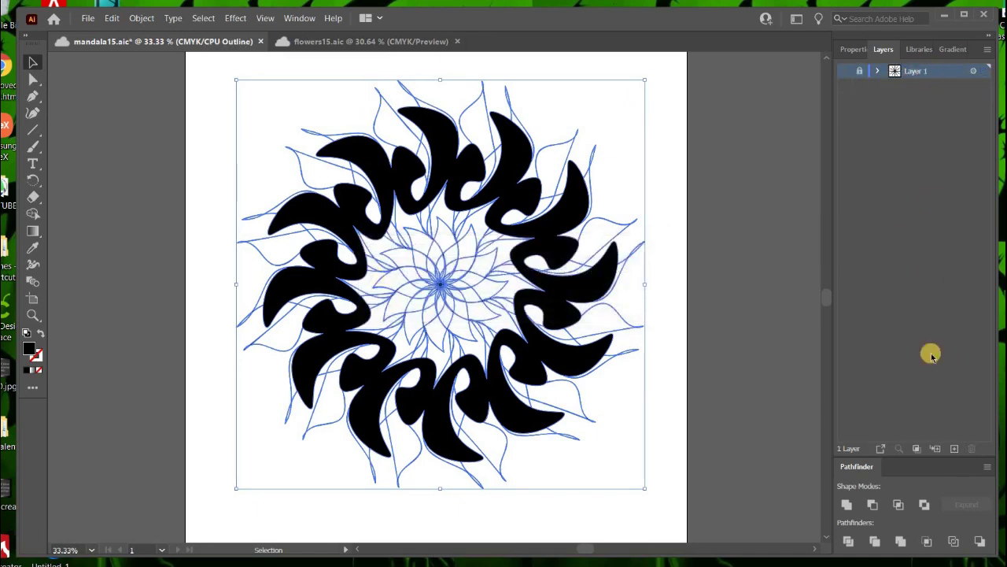
# Duplicate Layer 1 into a fresh visible, unlocked copy with the twelve radial guide lines
pyautogui.click(987, 51)
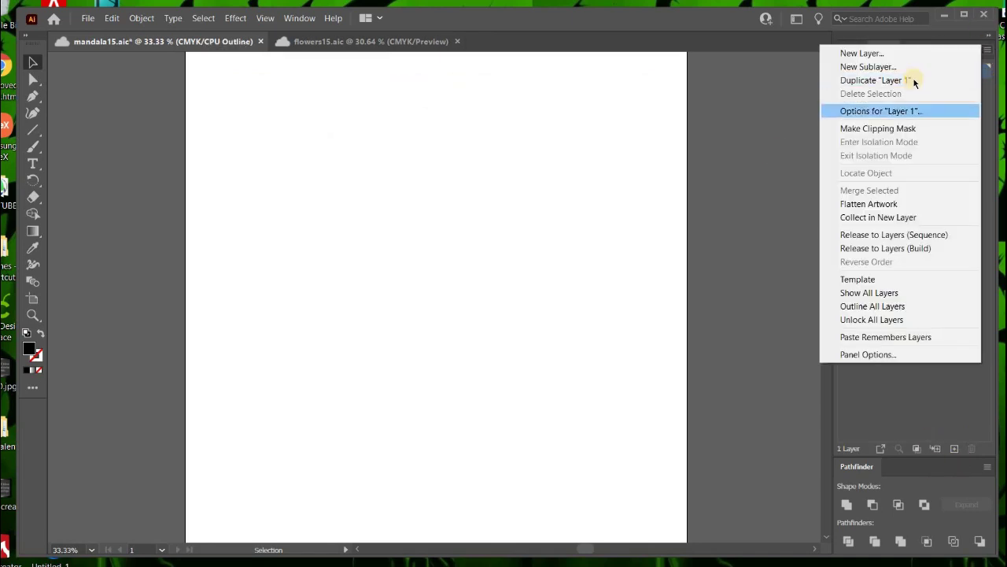
pyautogui.click(875, 78)
pyautogui.click(845, 71)
pyautogui.click(860, 71)
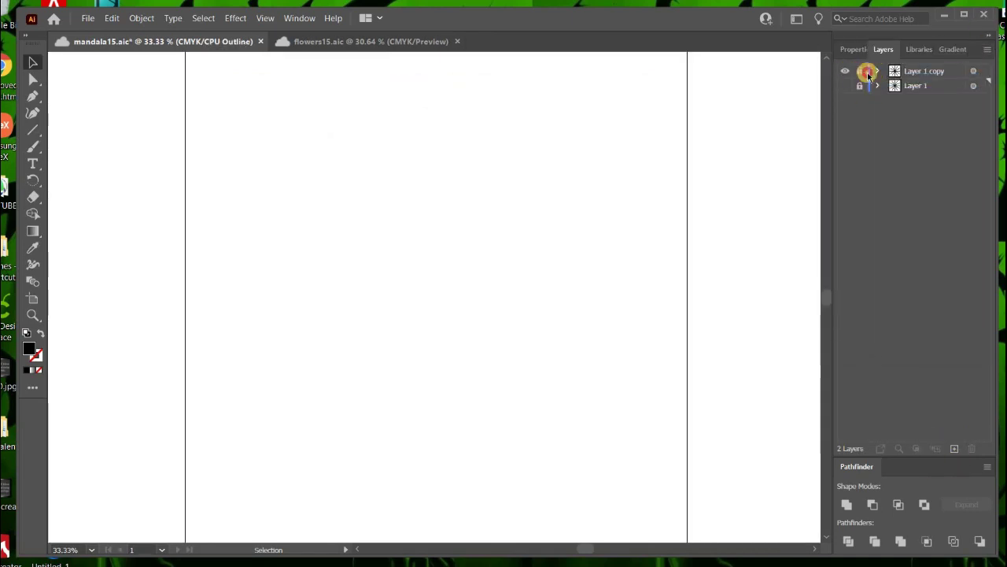
pyautogui.hotkey('ctrl', 'y')
pyautogui.click(32, 146)
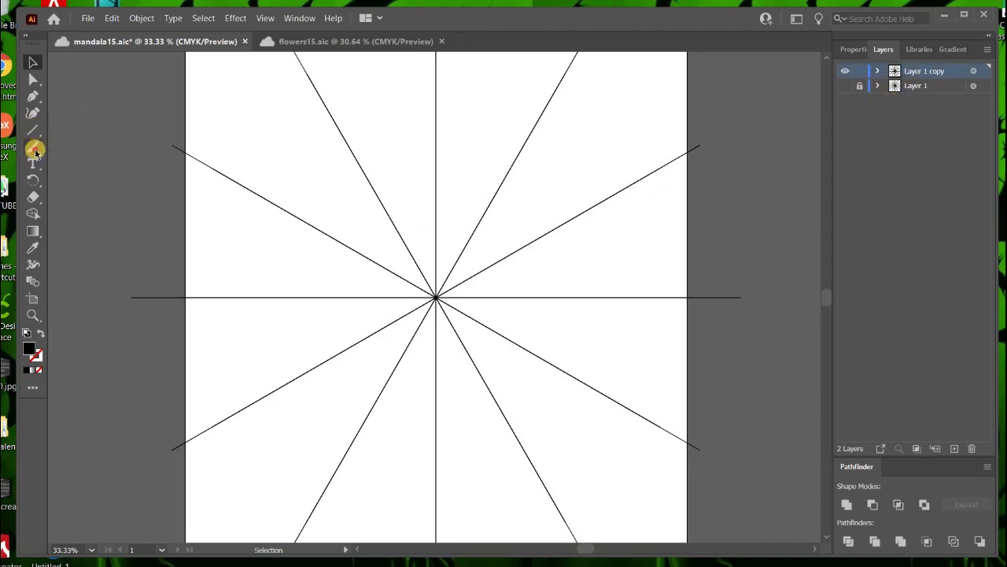
# Paint a curved leaf from the centre plus jagged edge strokes, repeated twelve-fold around the flower
pyautogui.moveTo(436, 297); pyautogui.dragTo(433, 203)
pyautogui.moveTo(441, 134)
pyautogui.mouseDown()
pyautogui.moveTo(477, 199)
pyautogui.moveTo(474, 237)
pyautogui.moveTo(435, 295)
pyautogui.mouseUp()
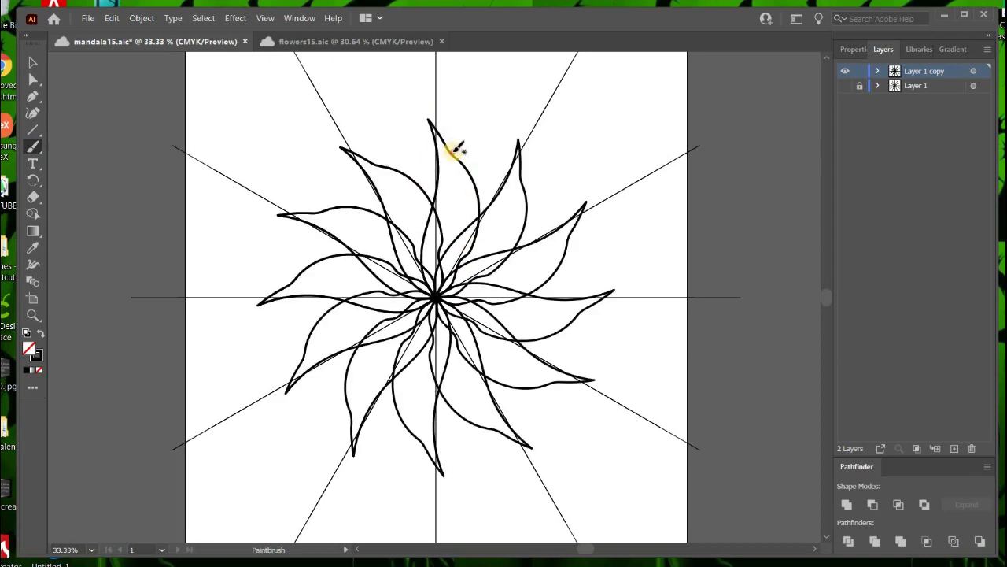
pyautogui.moveTo(454, 150); pyautogui.dragTo(471, 90)
pyautogui.moveTo(490, 134); pyautogui.dragTo(506, 185)
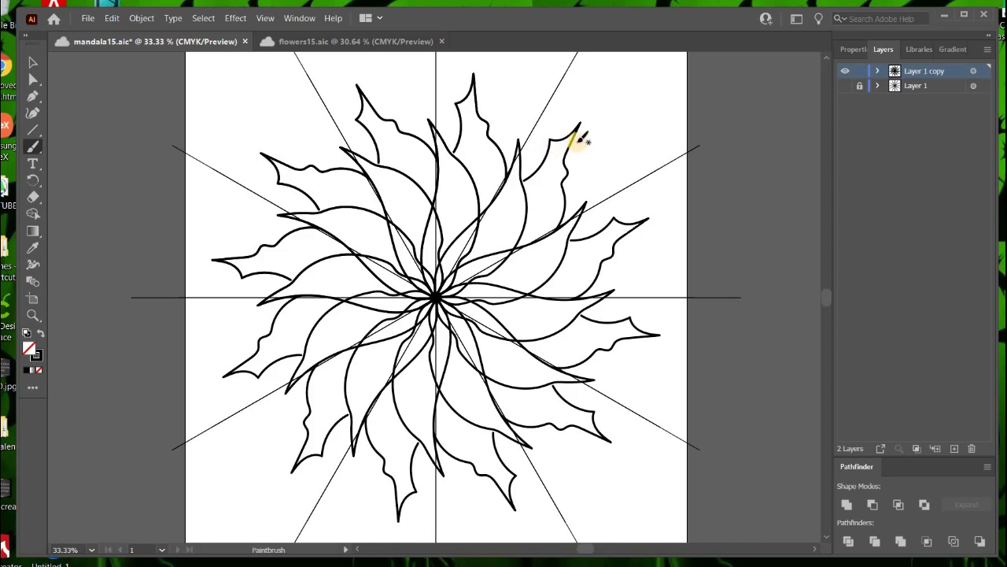